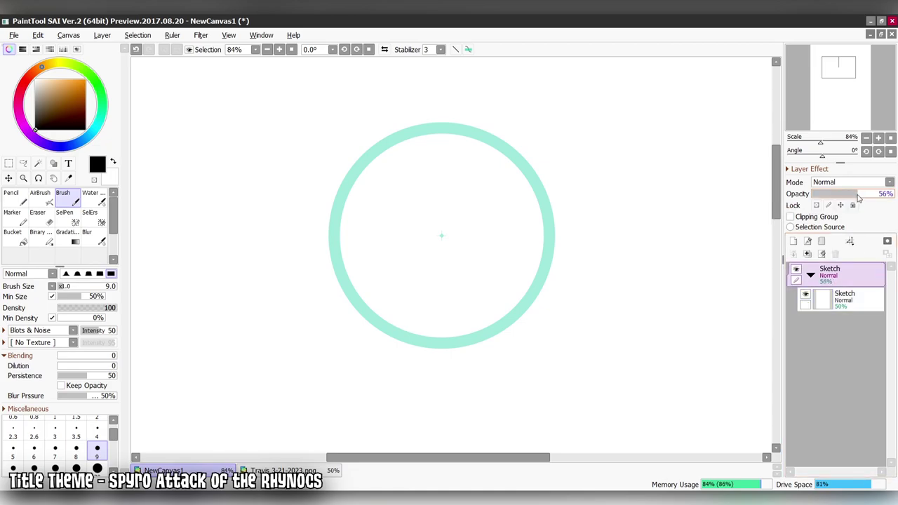
- Trace the round head guide along the circular ruler on the inner Sketch layer, and hide the ruler
click(845, 298)
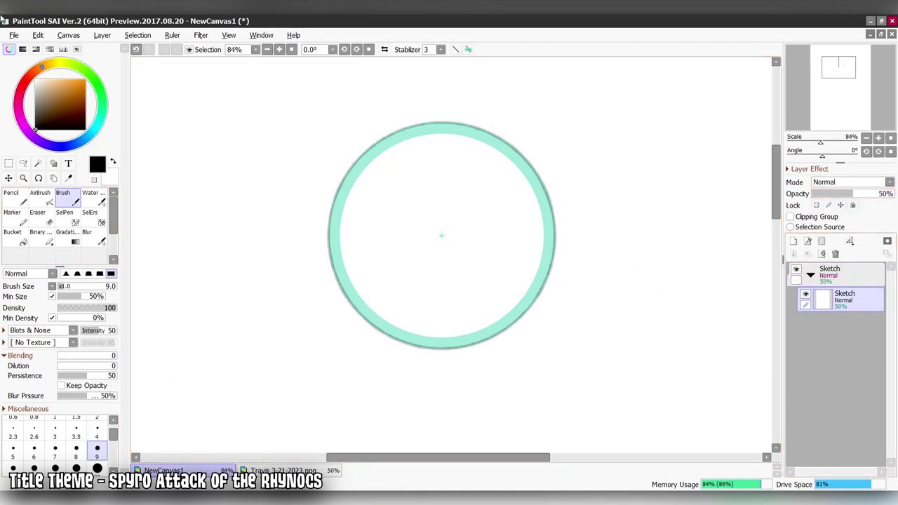
click(172, 35)
click(462, 242)
- Draw a curved vertical centre line and a curved horizontal eye line across the head circle
drag(460, 63, 394, 362)
key(ctrl+z)
key(ctrl+z)
mouse_move(416, 104)
mouse_down()
mouse_move(393, 362)
mouse_move(431, 384)
mouse_up()
drag(305, 281, 646, 272)
- Sketch faint angular eye-socket guides on both sides of the centre line, joined by a short curved nose bridge
click(279, 49)
click(279, 49)
drag(278, 324, 411, 335)
scroll(351, 251, up, 2)
mouse_move(453, 373)
mouse_down()
mouse_move(445, 242)
mouse_move(454, 150)
mouse_up()
drag(320, 362, 314, 125)
drag(313, 144, 310, 274)
mouse_move(456, 169)
mouse_down()
mouse_move(484, 120)
mouse_move(535, 107)
mouse_up()
drag(561, 109, 642, 163)
mouse_move(455, 379)
mouse_down()
mouse_move(565, 423)
mouse_move(647, 386)
mouse_up()
drag(327, 367, 242, 399)
mouse_move(210, 339)
mouse_down()
mouse_move(279, 90)
mouse_move(313, 124)
mouse_up()
drag(653, 201, 658, 317)
- Sketch the far-side brow and forehead contour bulging slightly outside the head circle
scroll(737, 183, down, 1)
click(267, 49)
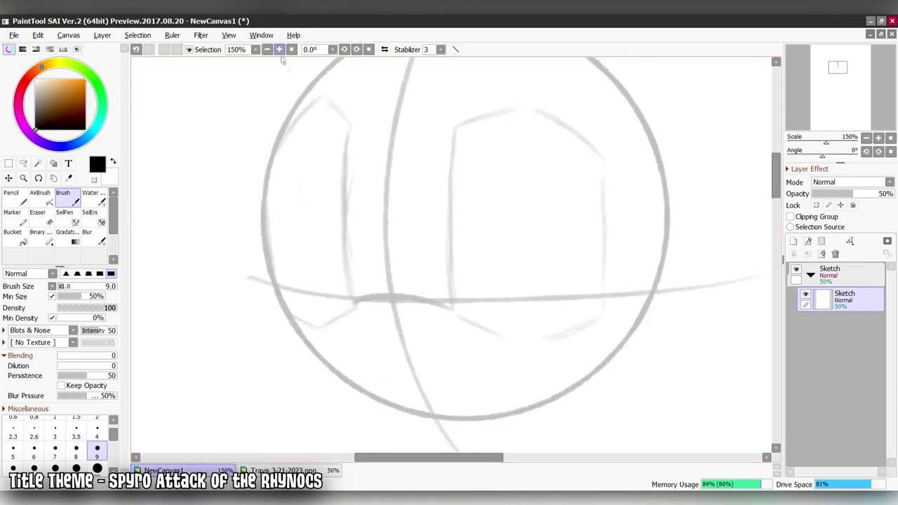
drag(348, 327, 324, 145)
key(ctrl+minus)
drag(371, 184, 471, 128)
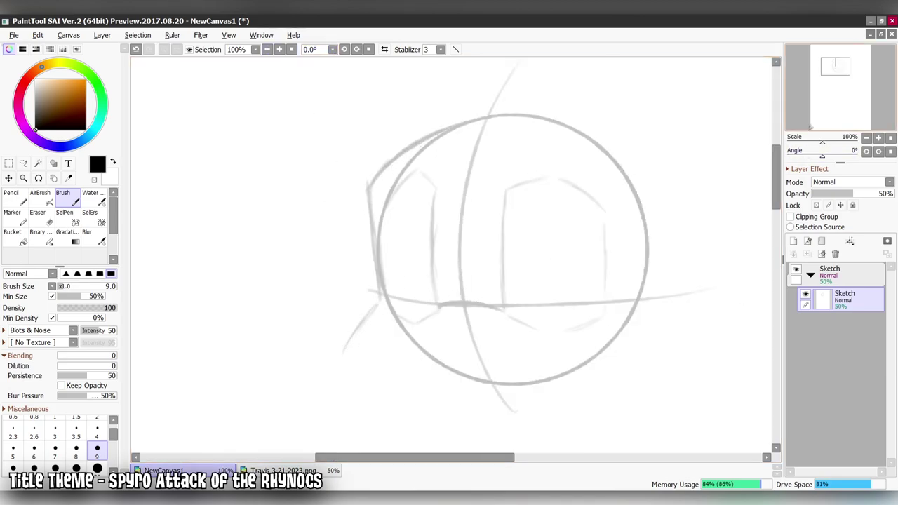
- Sketch the rough muzzle and jaw outline below the circle, from the far cheek around to the near side
drag(348, 324, 295, 273)
drag(320, 352, 413, 393)
drag(359, 379, 281, 313)
key(h)
mouse_move(493, 389)
mouse_down()
mouse_move(344, 316)
mouse_move(309, 215)
mouse_move(344, 105)
mouse_up()
key(h)
- Add a new layer above the sketch and draw the two pointed eye outlines inside the socket guides
key(ctrl+shift+n)
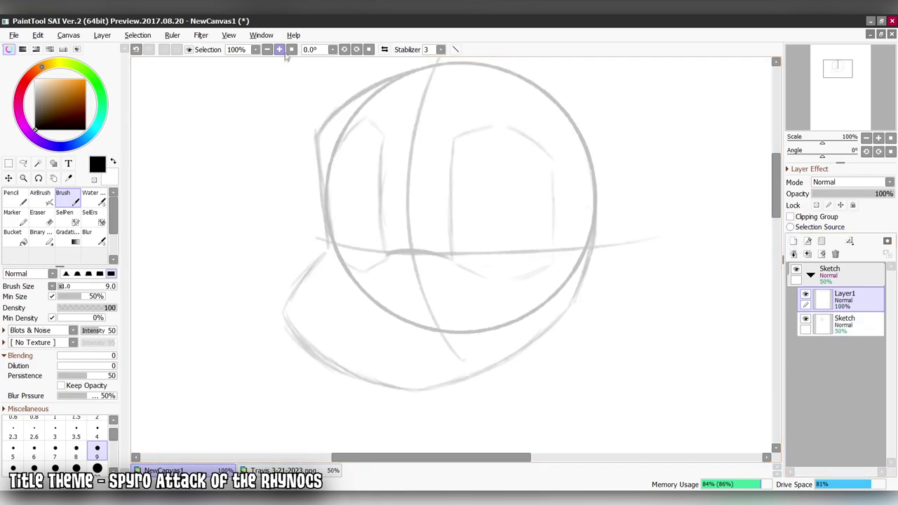
click(279, 49)
mouse_move(459, 313)
mouse_down()
mouse_move(517, 339)
mouse_move(560, 337)
mouse_move(640, 284)
mouse_up()
mouse_move(449, 294)
mouse_down()
mouse_move(483, 198)
mouse_move(531, 150)
mouse_move(670, 266)
mouse_up()
mouse_move(321, 294)
mouse_down()
mouse_move(246, 316)
mouse_move(196, 237)
mouse_up()
key(h)
mouse_move(581, 291)
mouse_down()
mouse_move(597, 224)
mouse_move(655, 136)
mouse_move(702, 227)
mouse_up()
key(h)
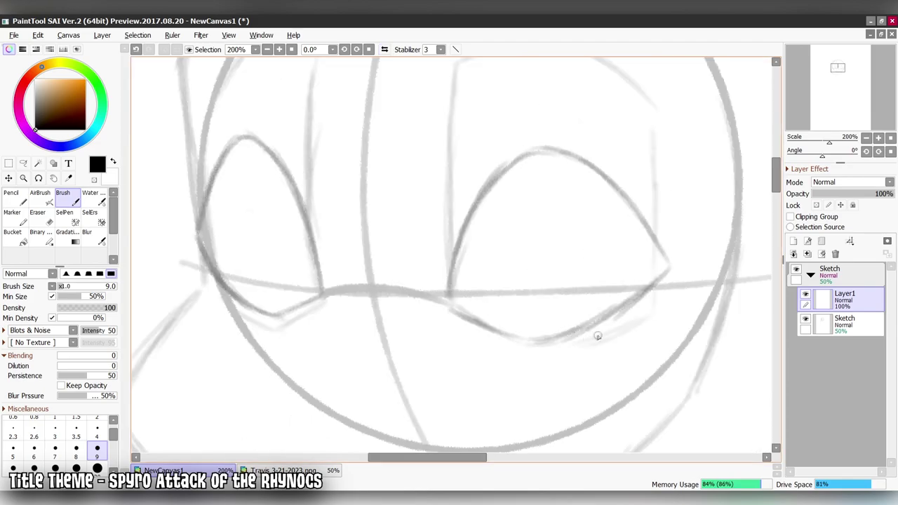
- Draw narrow slit pupils in both eyes and shade them with hatching
mouse_move(544, 304)
mouse_down()
mouse_move(537, 210)
mouse_move(541, 286)
mouse_move(552, 175)
mouse_up()
drag(283, 292, 279, 181)
key(h)
mouse_move(617, 296)
mouse_down()
mouse_move(600, 259)
mouse_move(605, 210)
mouse_up()
mouse_move(354, 306)
mouse_down()
mouse_move(336, 179)
mouse_move(351, 224)
mouse_move(354, 182)
mouse_up()
drag(596, 284, 617, 189)
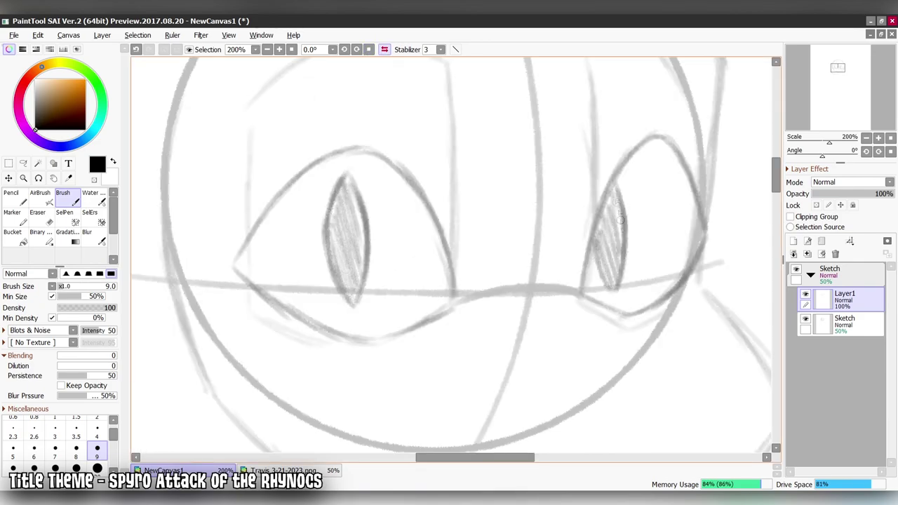
drag(611, 239, 621, 186)
- Erase a small round highlight at the edge of each pupil
key(h)
key(e)
click(544, 223)
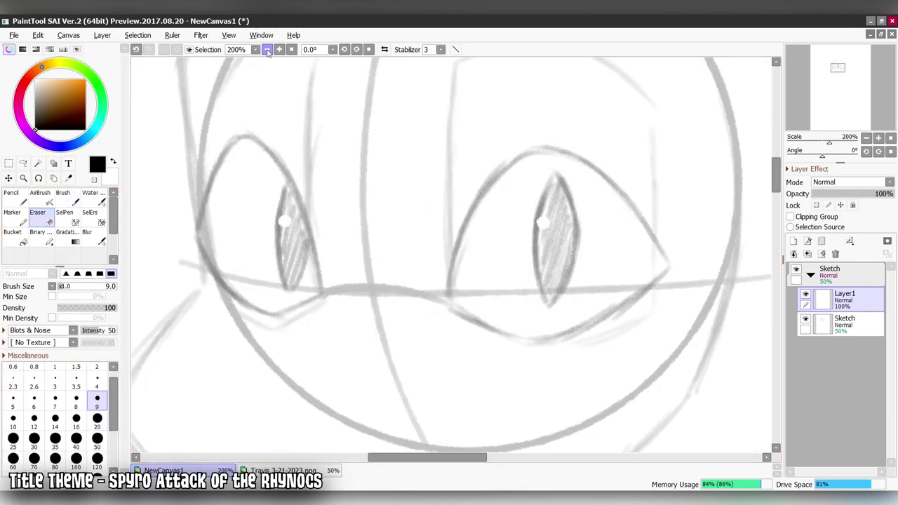
- Draw thick, blunt-ended eyebrows arching above both eyes
scroll(543, 223, down, 2)
key(b)
scroll(372, 68, up, 1)
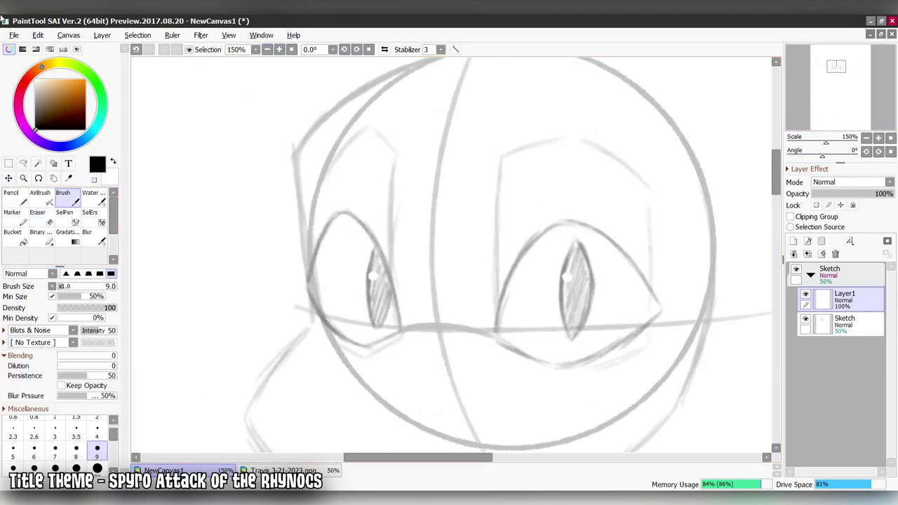
mouse_move(302, 211)
mouse_down()
mouse_move(351, 161)
mouse_move(403, 157)
mouse_up()
key(h)
mouse_move(236, 252)
mouse_down()
mouse_move(268, 209)
mouse_move(369, 178)
mouse_up()
key(h)
drag(514, 175, 512, 113)
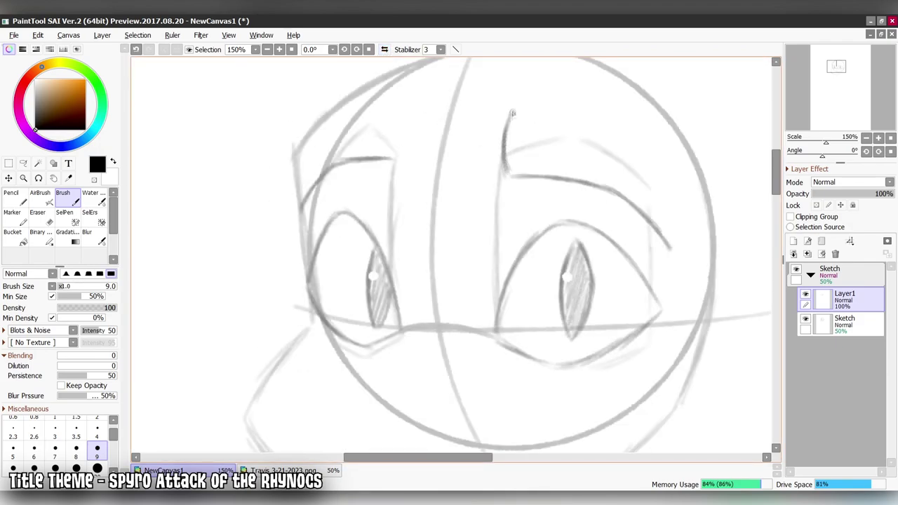
drag(390, 158, 394, 111)
mouse_move(298, 196)
mouse_down()
mouse_move(312, 137)
mouse_move(391, 108)
mouse_up()
click(384, 49)
mouse_move(233, 248)
mouse_down()
mouse_move(295, 147)
mouse_move(395, 117)
mouse_up()
key(h)
scroll(613, 211, down, 3)
drag(369, 208, 247, 228)
key(ctrl+z)
key(ctrl+z)
drag(314, 258, 491, 204)
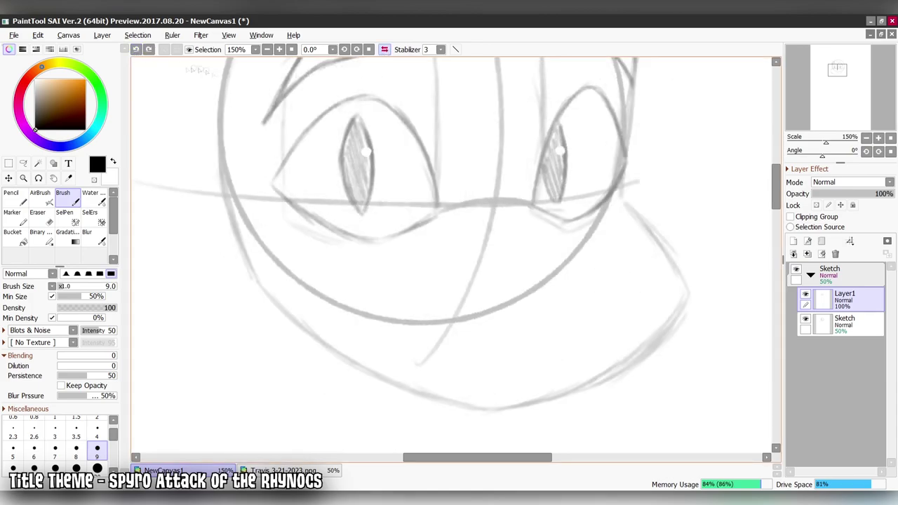
- Draw the snout's top edge and rounded front, and the smiling mouth line curling up into the near cheek
key(h)
drag(583, 202, 528, 195)
key(h)
key(Home)
mouse_move(336, 364)
mouse_down()
mouse_move(519, 314)
mouse_move(581, 256)
mouse_up()
mouse_move(327, 366)
mouse_down()
mouse_move(254, 281)
mouse_move(250, 218)
mouse_up()
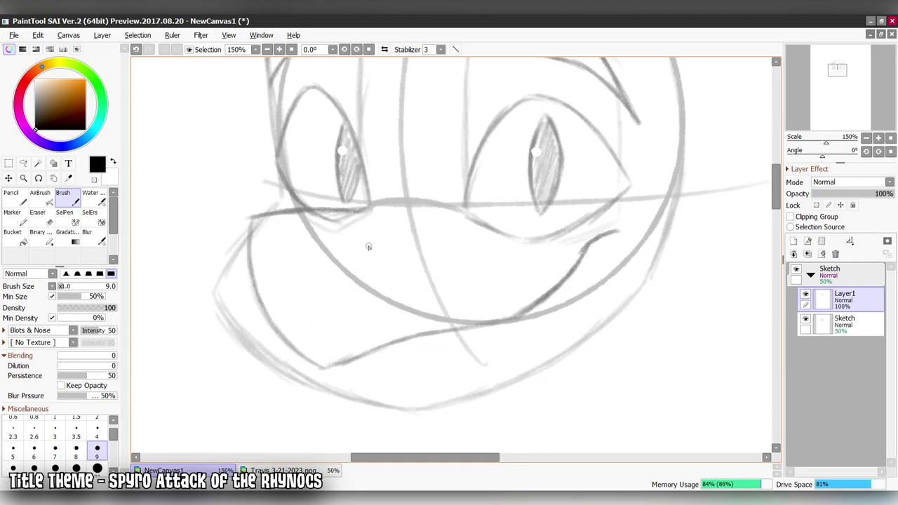
- Erase the part of the far eye's outline that overlaps the snout, checking it with the guide sketch hidden
key(ctrl+minus)
click(806, 319)
click(805, 319)
key(ctrl+plus)
key(e)
drag(309, 219, 749, 244)
- Draw the two small curved nostrils on the snout and clean up their edges with the eraser
key(b)
click(805, 319)
mouse_move(463, 370)
mouse_down()
mouse_move(488, 273)
mouse_move(514, 237)
mouse_up()
key(e)
mouse_move(509, 310)
mouse_down()
mouse_move(470, 373)
mouse_move(514, 257)
mouse_up()
click(805, 319)
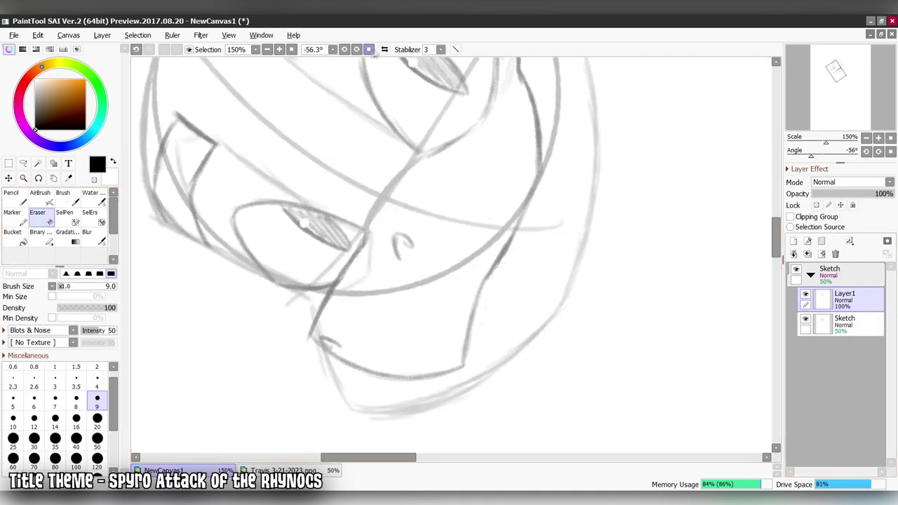
click(878, 151)
- Add a new layer above the face drawing and lower the Sketch guide layer's opacity to 11%
key(b)
click(848, 79)
drag(847, 80, 849, 76)
click(266, 50)
click(279, 49)
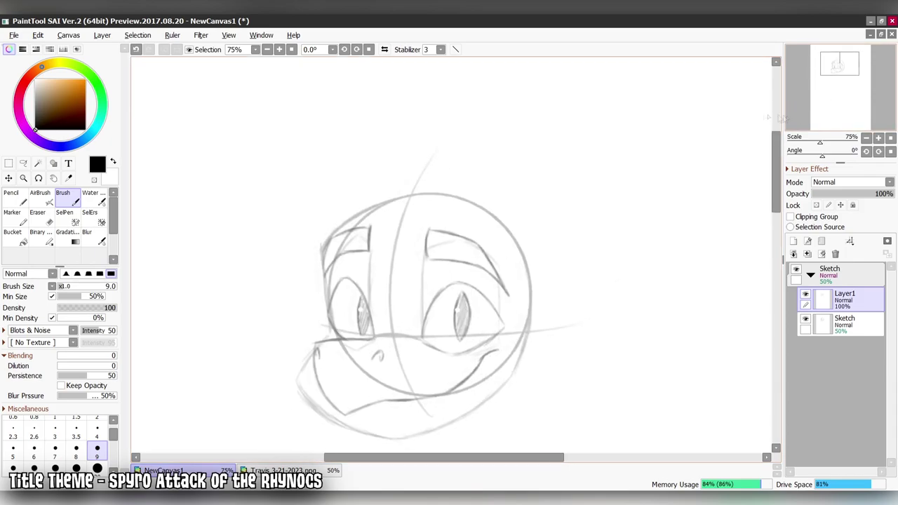
click(793, 240)
click(845, 345)
drag(843, 194, 804, 193)
click(844, 299)
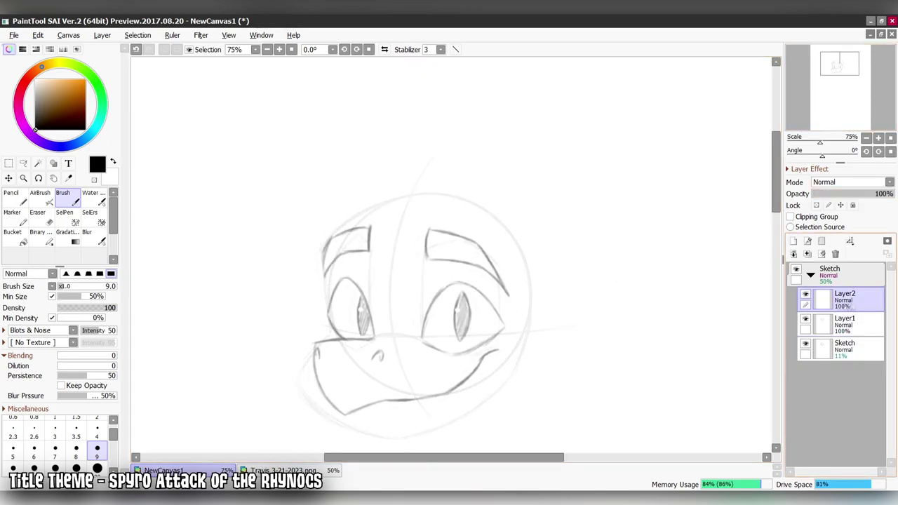
- Draw the near horn sweeping back from the head and curving up to a point, with segment lines across it
drag(457, 203, 519, 174)
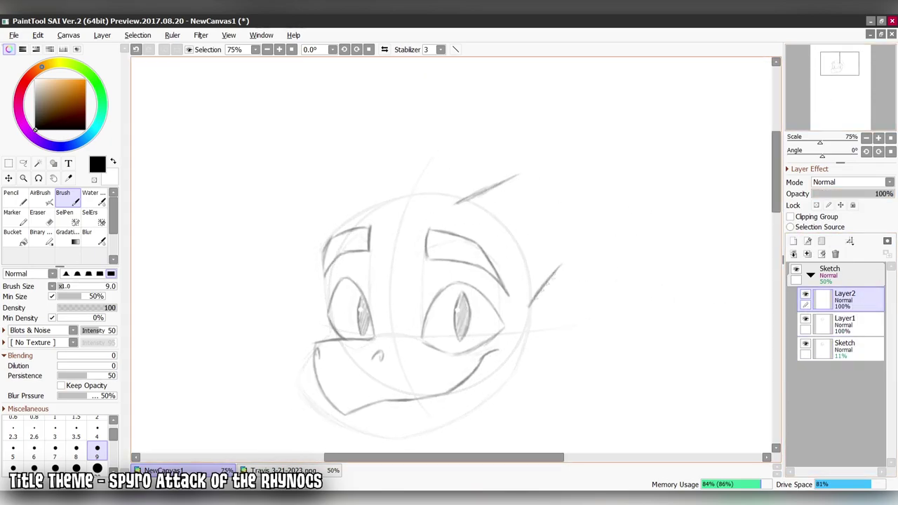
drag(543, 174, 614, 188)
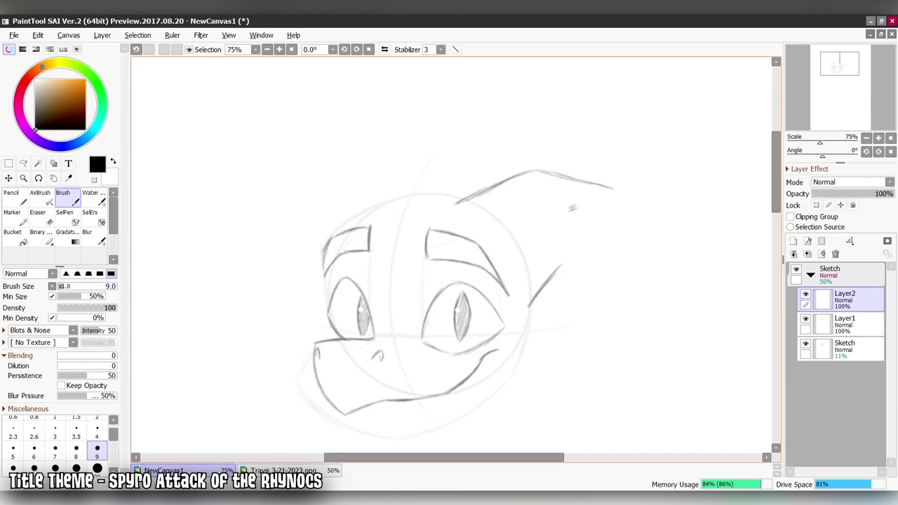
drag(561, 269, 635, 269)
key(h)
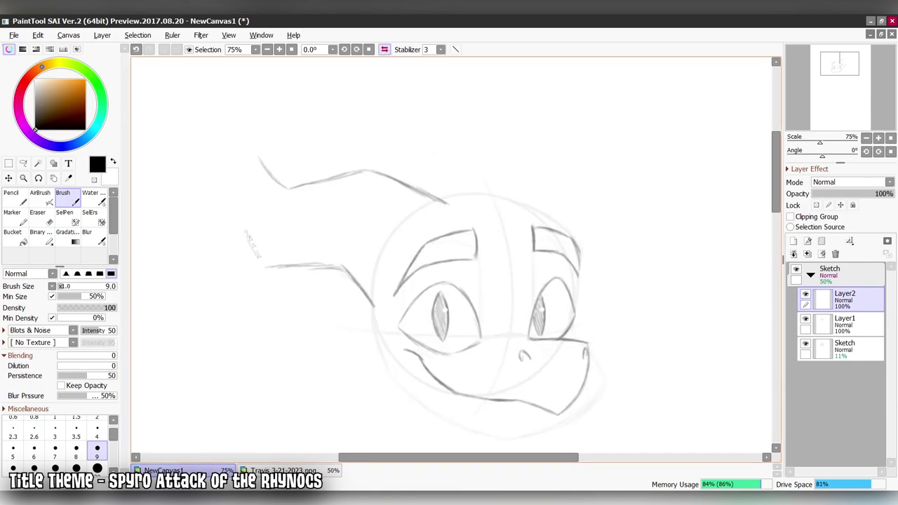
drag(222, 170, 267, 88)
key(h)
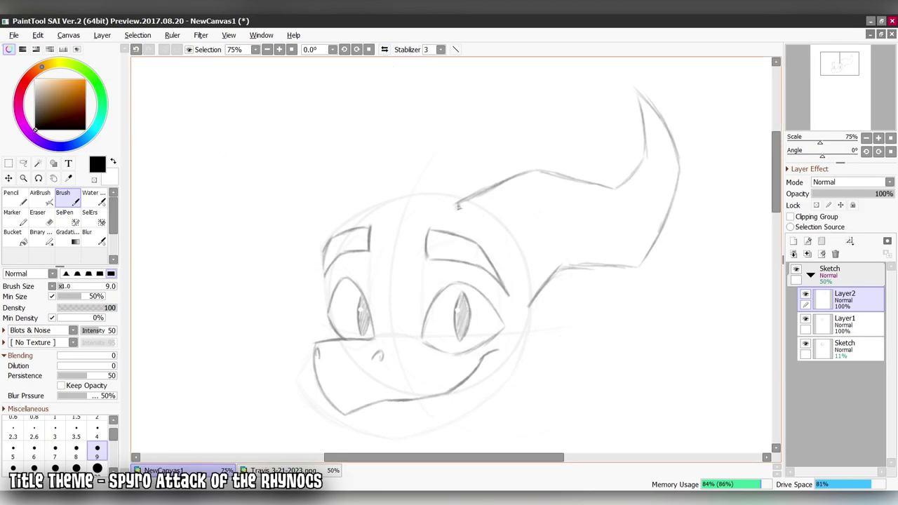
drag(545, 203, 556, 270)
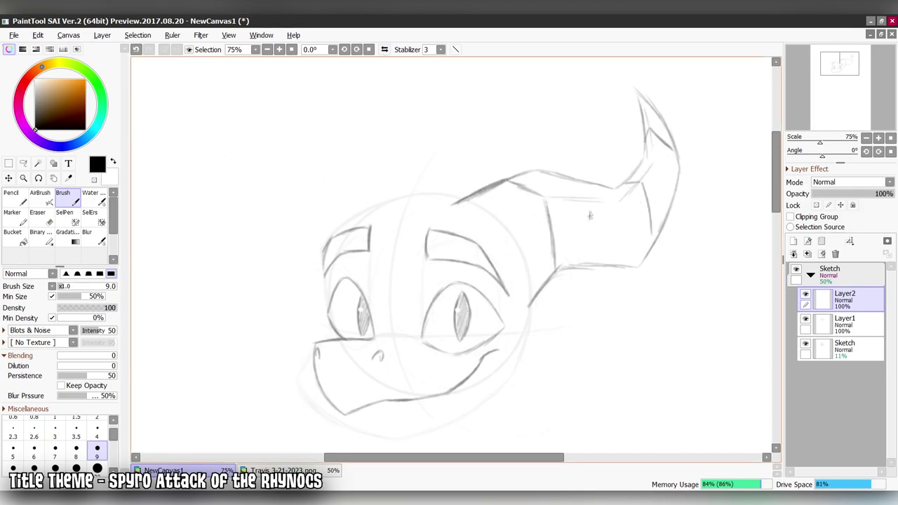
drag(566, 267, 566, 260)
- Add a new top layer and rough in faint hair and far-horn guides on the Sketch layer
click(794, 240)
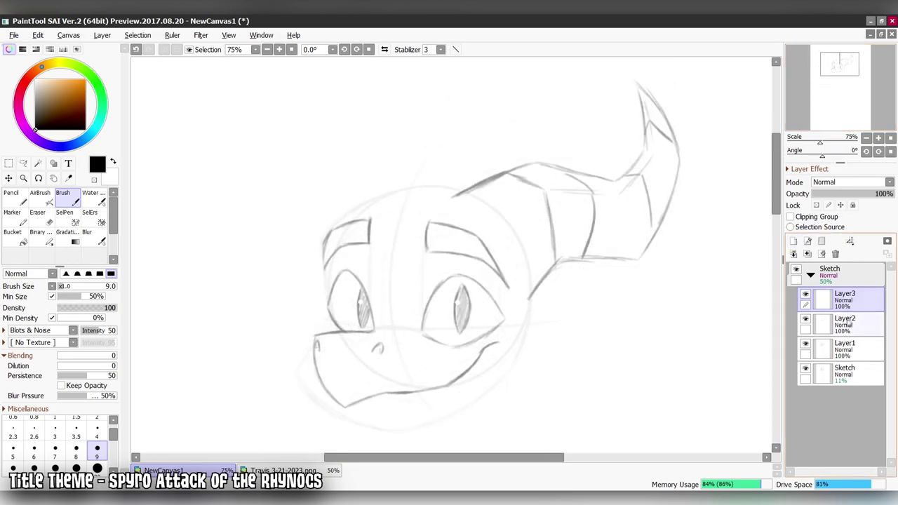
click(846, 366)
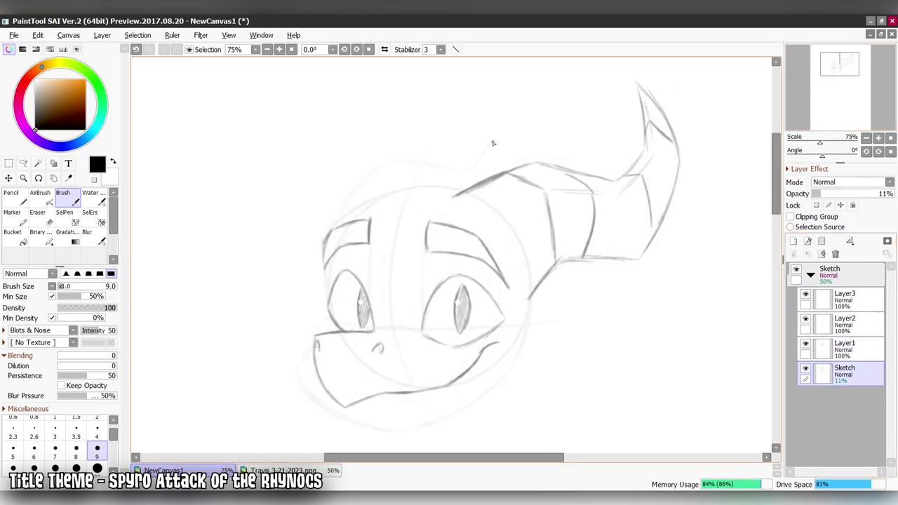
click(846, 299)
- Draw the large forelock on the top layer, sweeping from the forehead out and down to a point beside the snout
key(h)
key(Delete)
key(Delete)
key(Delete)
key(Delete)
key(Delete)
key(Delete)
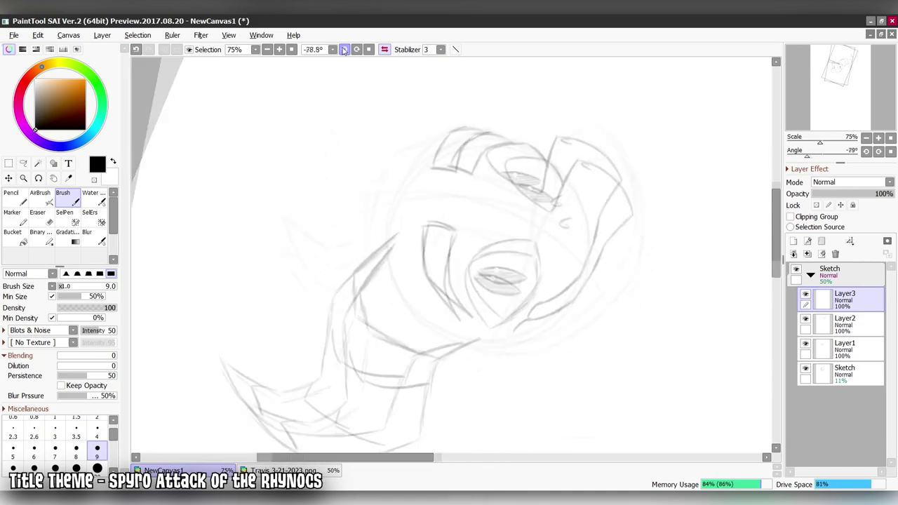
key(h)
drag(395, 208, 765, 316)
mouse_move(324, 354)
mouse_down()
mouse_move(314, 231)
mouse_move(372, 158)
mouse_move(405, 147)
mouse_up()
mouse_move(328, 363)
mouse_down()
mouse_move(244, 235)
mouse_move(238, 205)
mouse_move(263, 144)
mouse_move(341, 110)
mouse_move(491, 166)
mouse_up()
key(h)
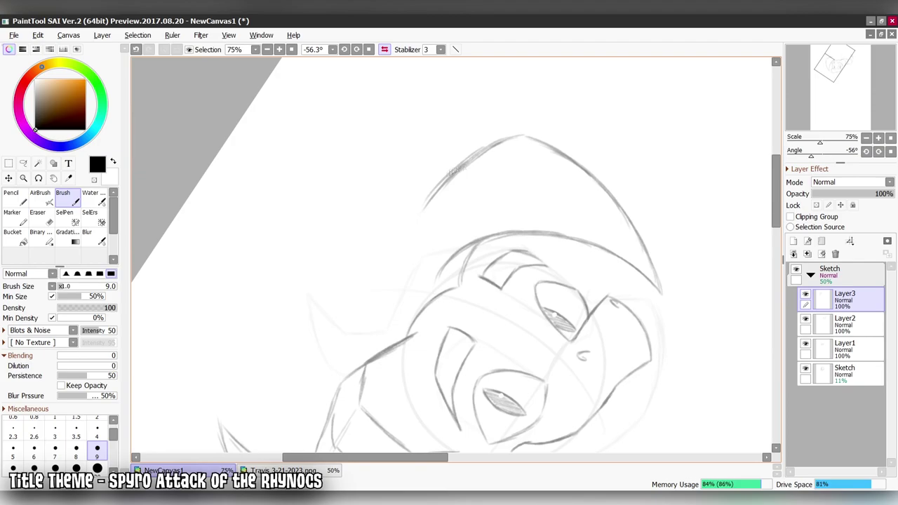
- Draw the pointed hair spikes above the forelock's outer edge
key(h)
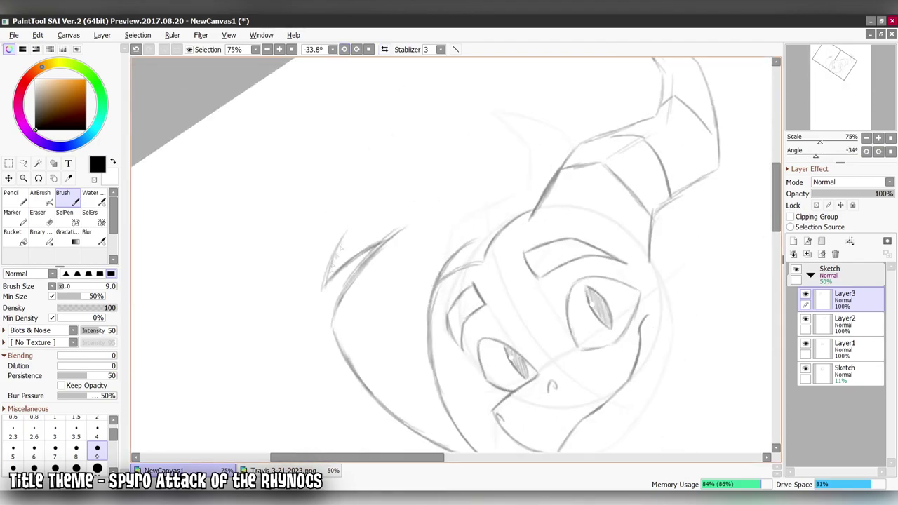
key(h)
key(Home)
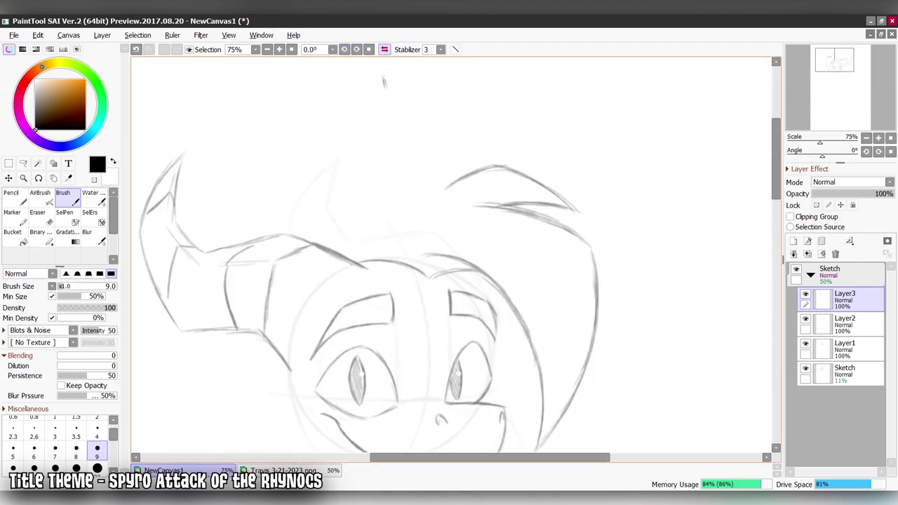
key(h)
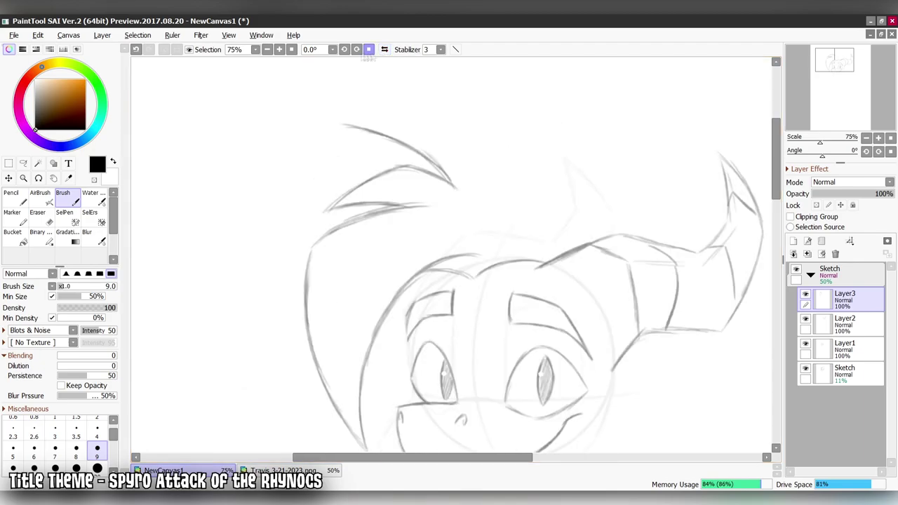
key(Delete)
key(Delete)
key(Delete)
key(Delete)
key(Delete)
key(h)
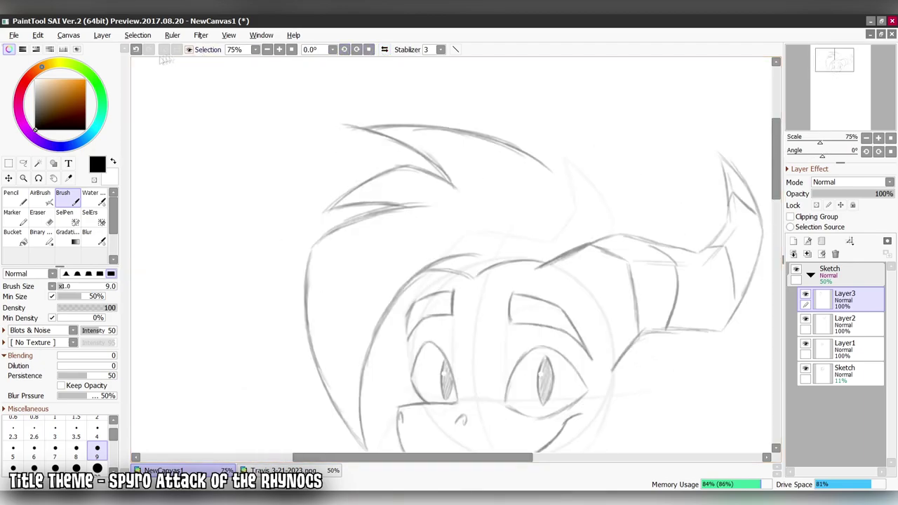
- Draw the long top curve of the hair from the uppermost spike back over the head
click(343, 49)
key(Delete)
key(Delete)
key(Delete)
drag(354, 254, 338, 278)
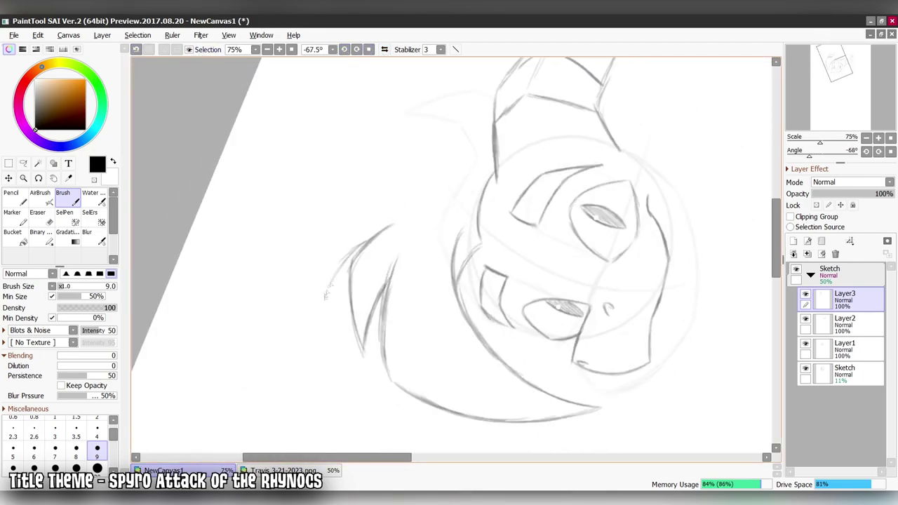
drag(327, 309, 356, 179)
drag(327, 238, 394, 139)
key(Delete)
key(Delete)
key(Delete)
key(Delete)
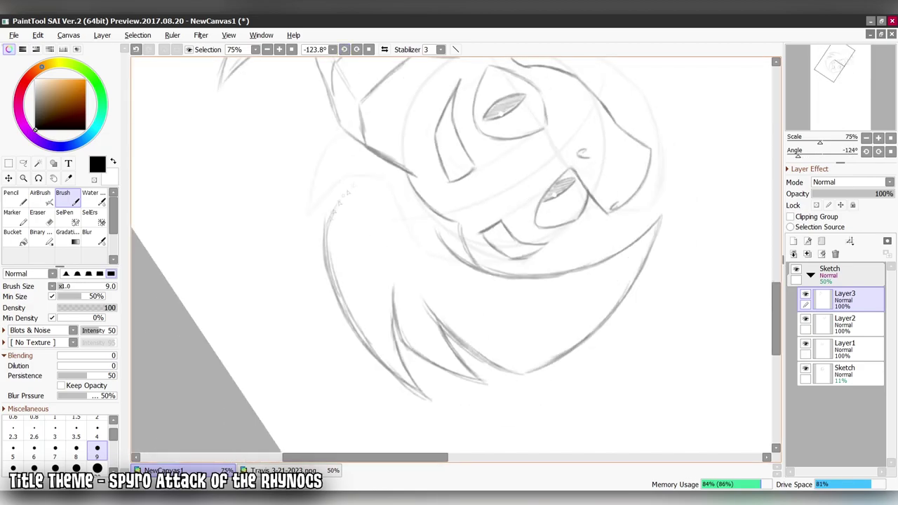
- Draw the far horn rising behind the hair, and merge the hair and horn layers down into Layer1
key(Home)
drag(583, 245, 513, 168)
click(808, 254)
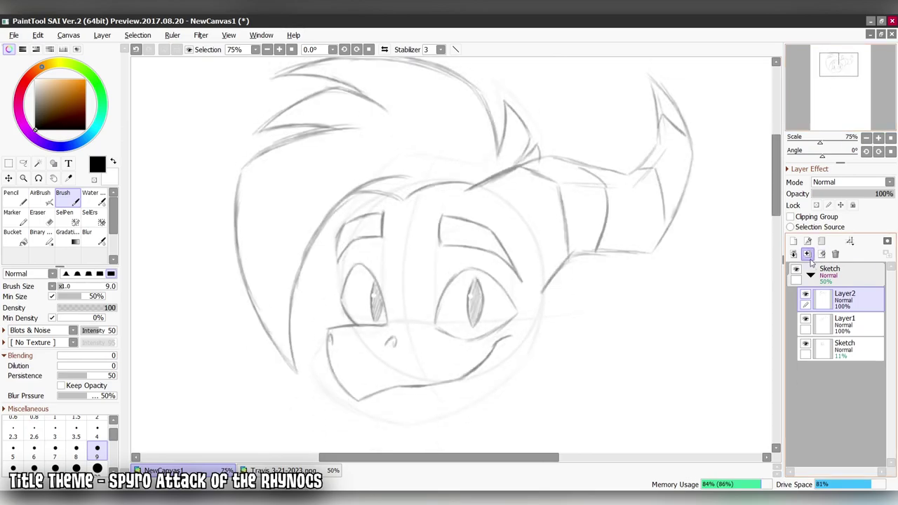
click(808, 254)
drag(505, 133, 513, 168)
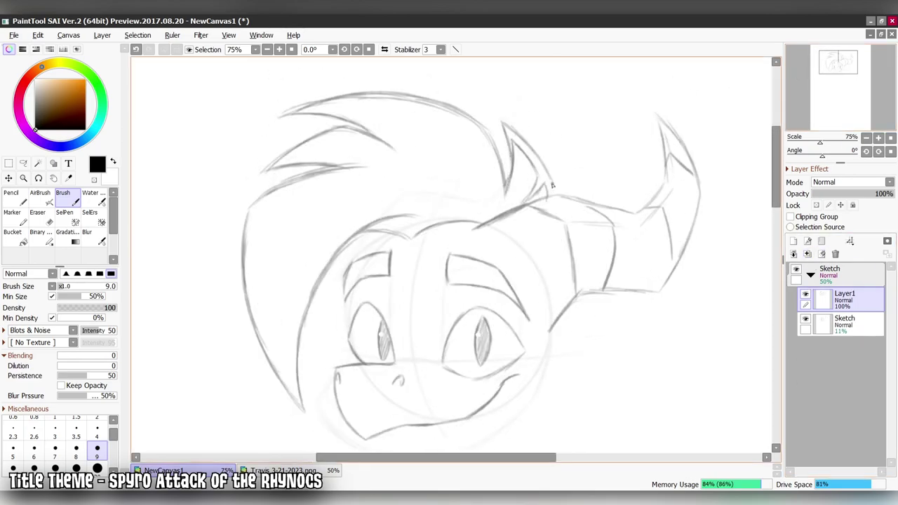
- Add a new layer and draw the pointed ear's upper edge extending back below the near horn
scroll(553, 188, down, 4)
key(ctrl+shift+n)
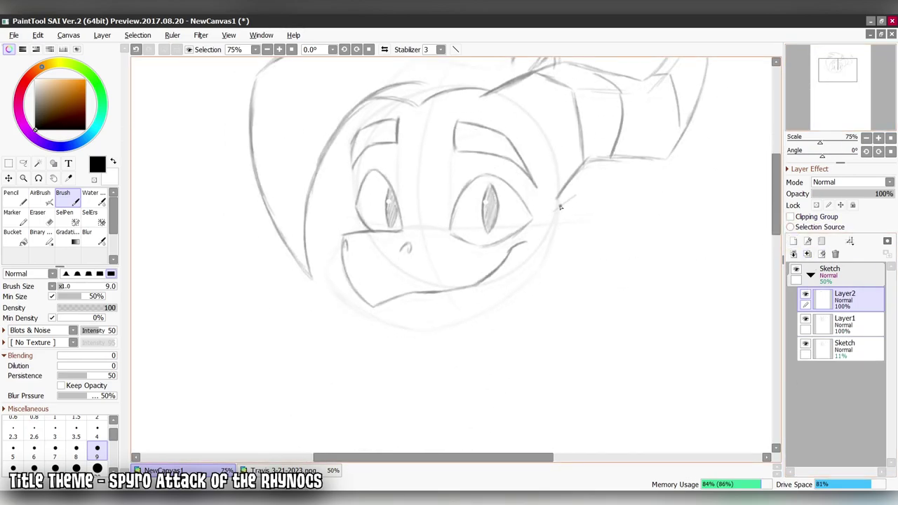
key(h)
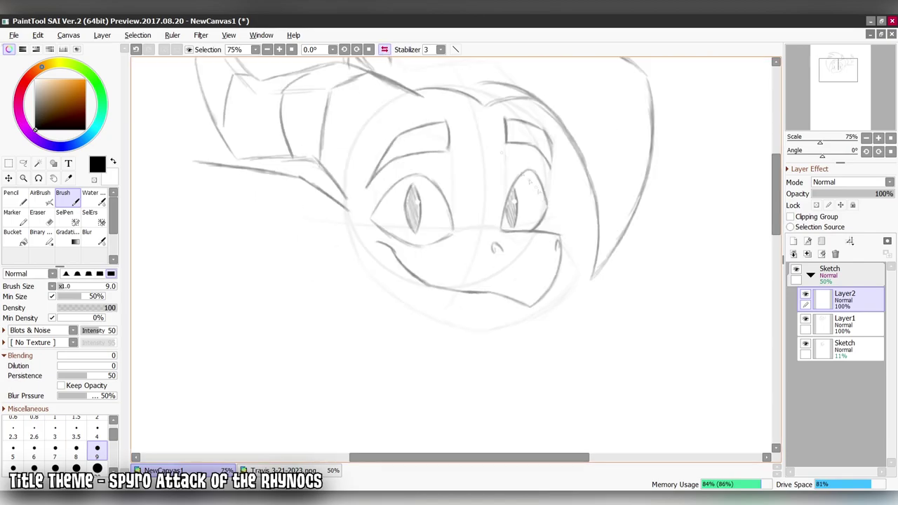
- Draw the lower jaw contour from the front of the snout around the chin and up to the near cheek
key(h)
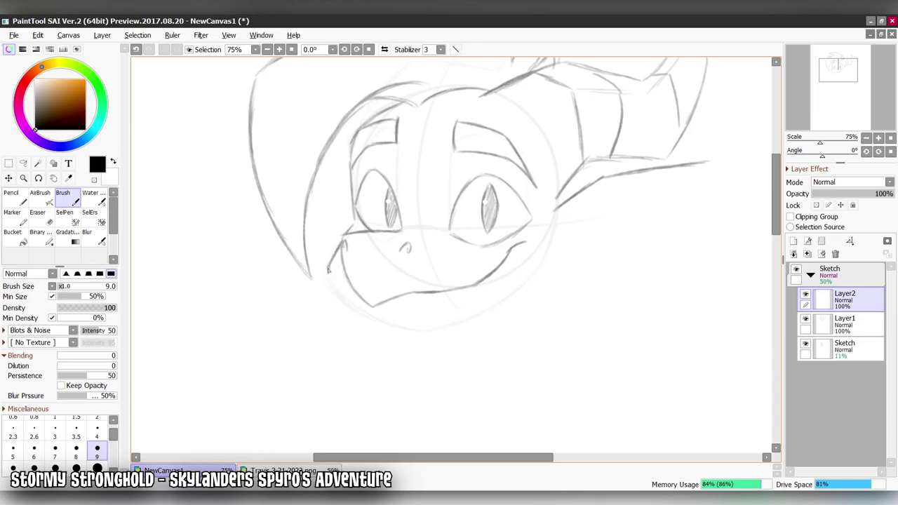
key(h)
drag(327, 270, 371, 280)
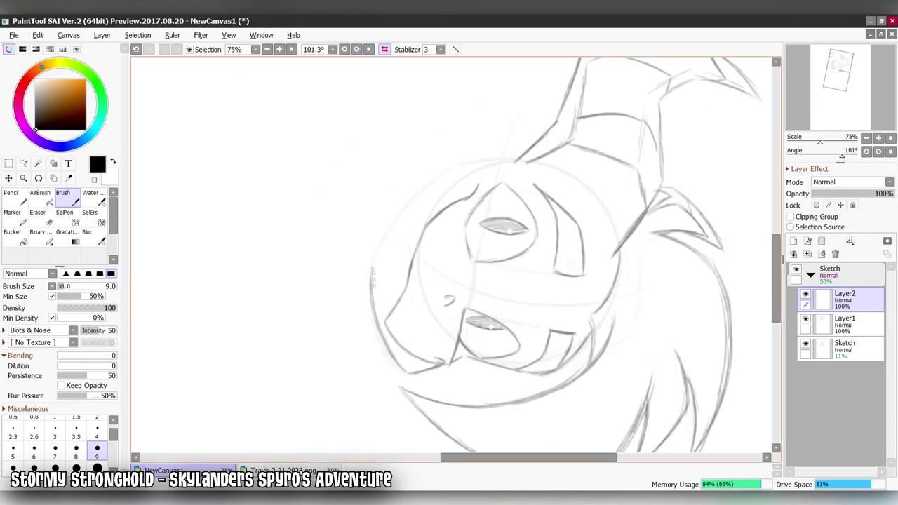
key(Home)
key(h)
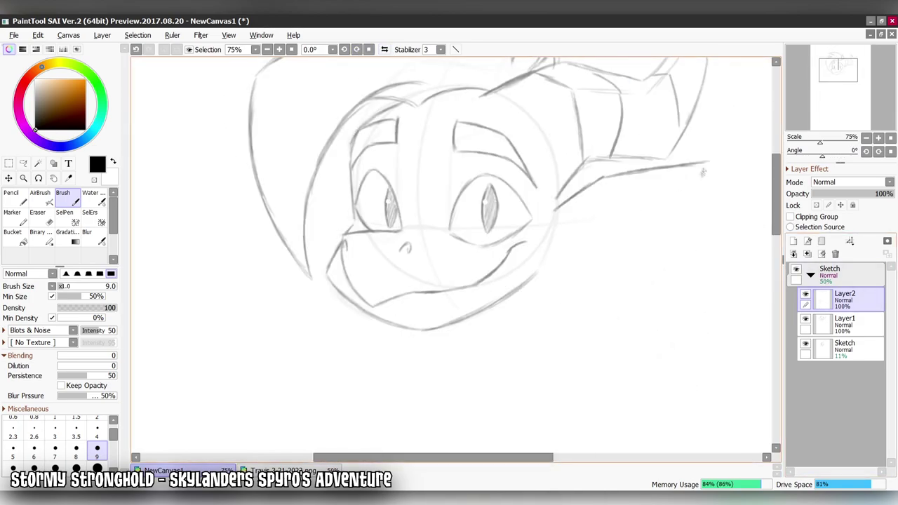
- Draw the near ear's scalloped outer and lower edges and the far ear's bits behind the hair, erasing stray marks
drag(636, 259, 551, 295)
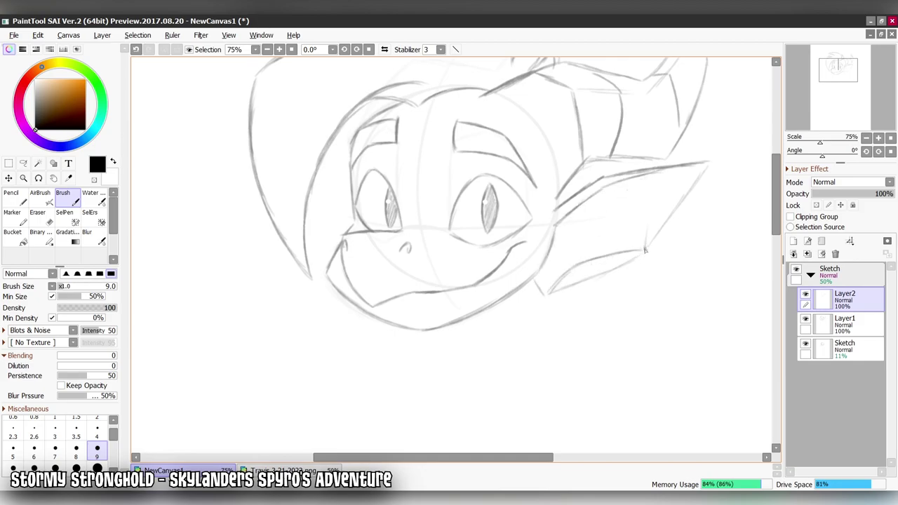
key(h)
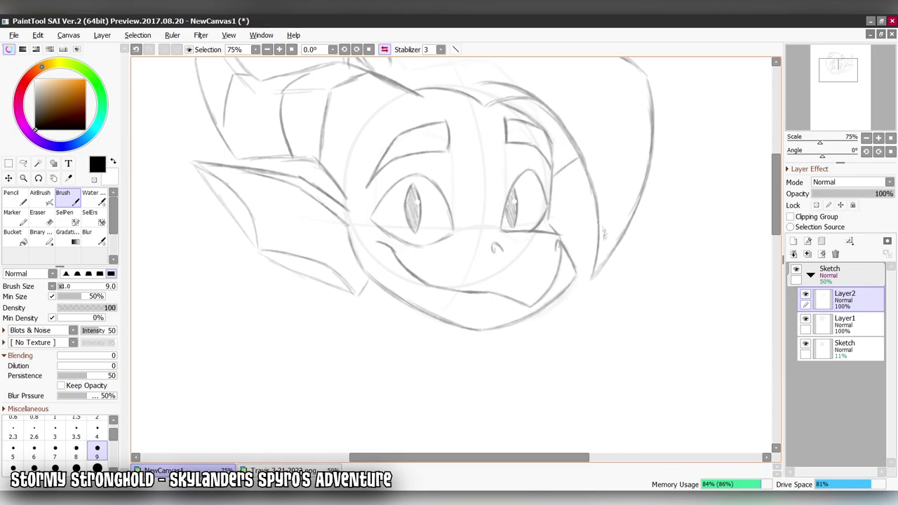
drag(567, 300, 594, 254)
key(e)
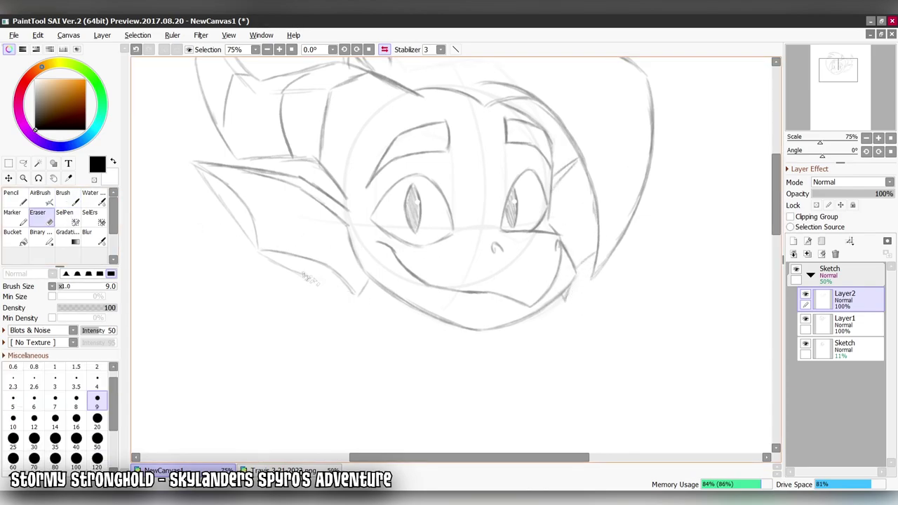
- Draw the small pointed fin and jagged fur tufts hanging below the near ear, behind the jaw
key(h)
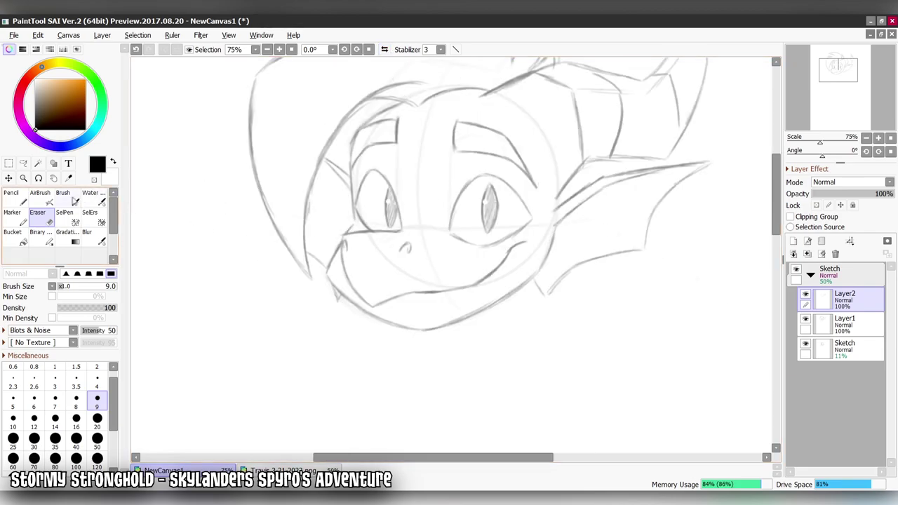
key(b)
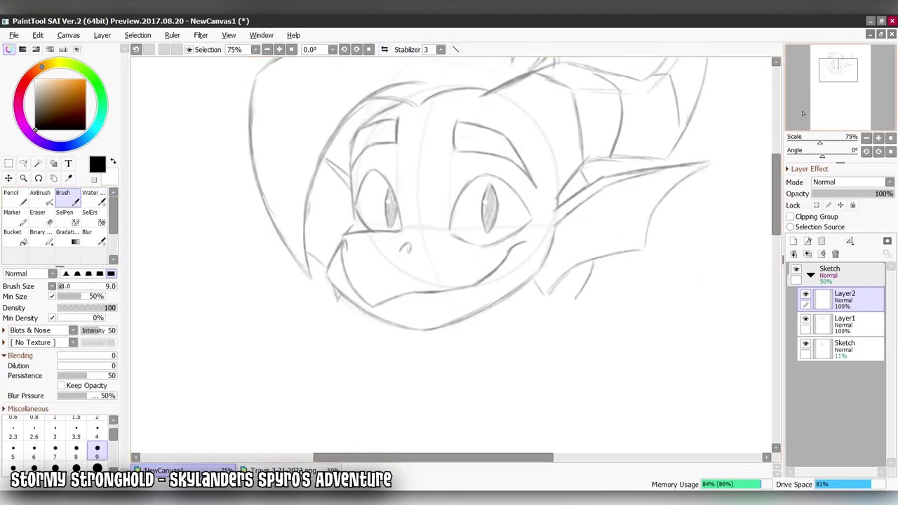
scroll(456, 253, down, 1)
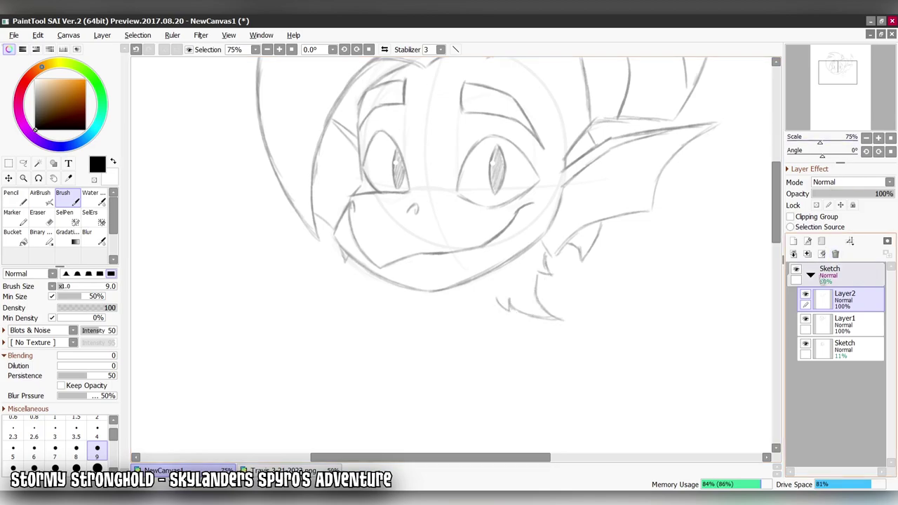
- Merge Layer2 down into Layer1, delete the construction guide layer, and rename the remaining layer as Sketch
key(ctrl+e)
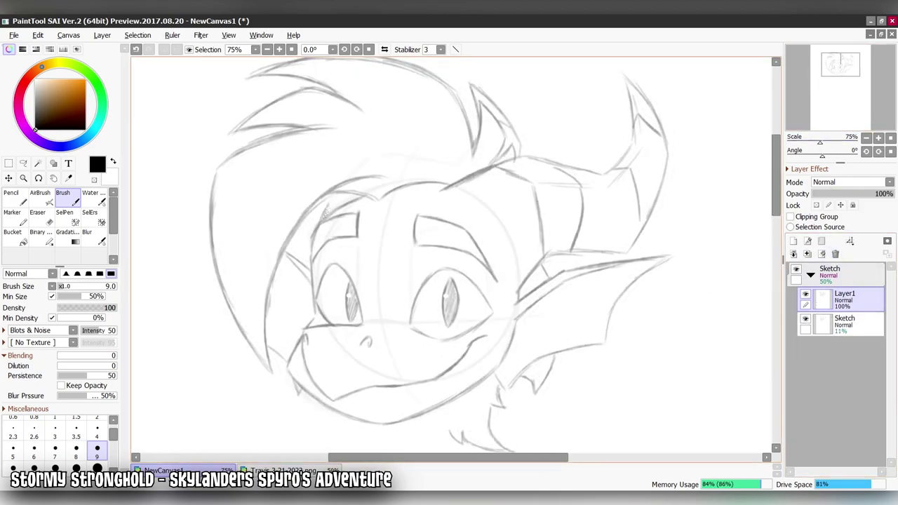
click(814, 322)
click(835, 253)
double_click(845, 293)
text(S)
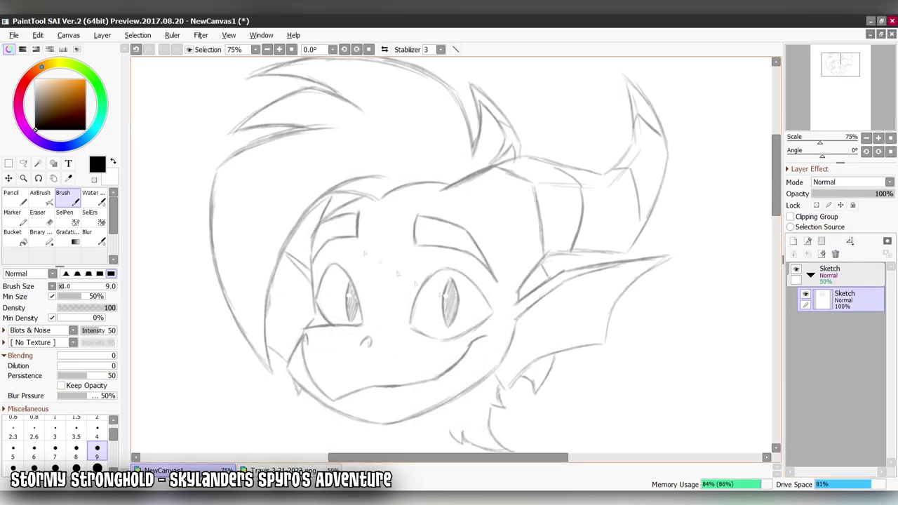
- Shrink the head sketch and reposition it near the top of the canvas to make room for a body
click(266, 49)
click(266, 49)
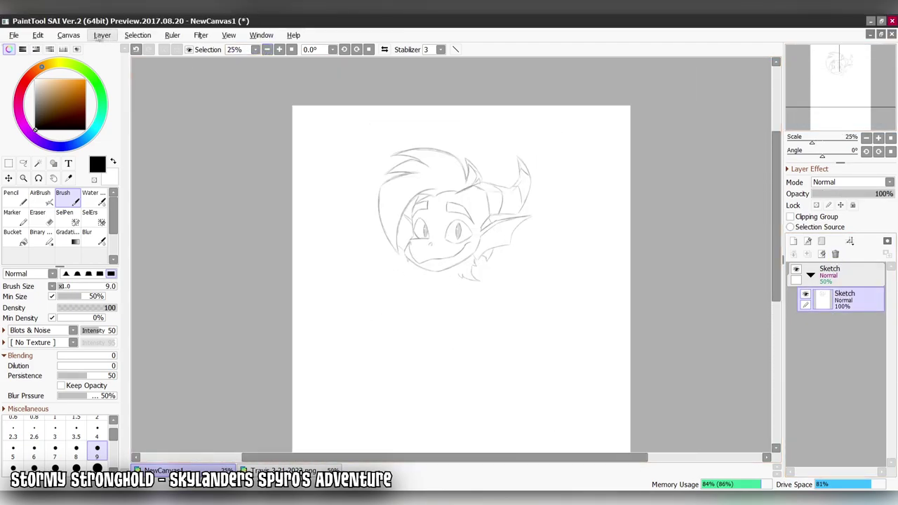
key(ctrl+t)
mouse_move(531, 276)
mouse_down()
mouse_move(493, 233)
mouse_move(455, 225)
mouse_move(448, 249)
mouse_up()
key(Return)
- Add a new layer at 49% opacity and roughly sketch the neck, V-shaped collar and shoulder lines with a size 20 brush
scroll(448, 249, up, 3)
key(ctrl+shift+n)
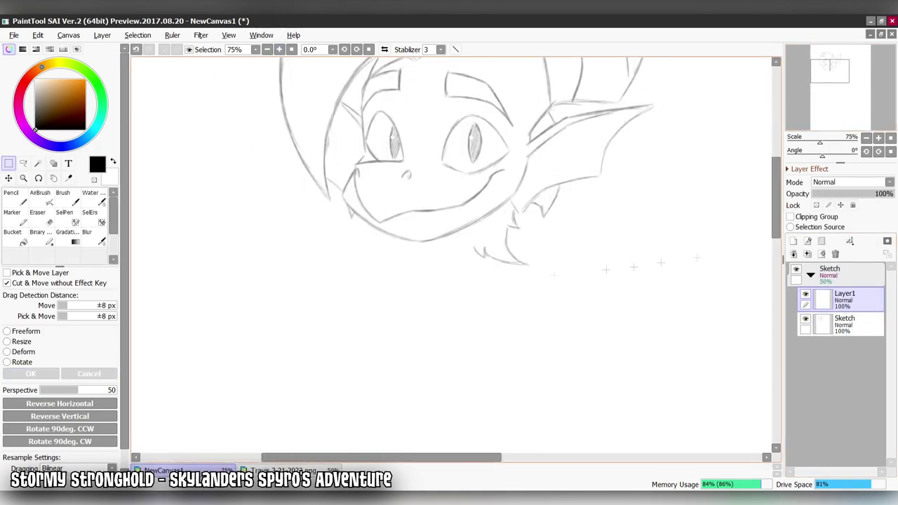
key(b)
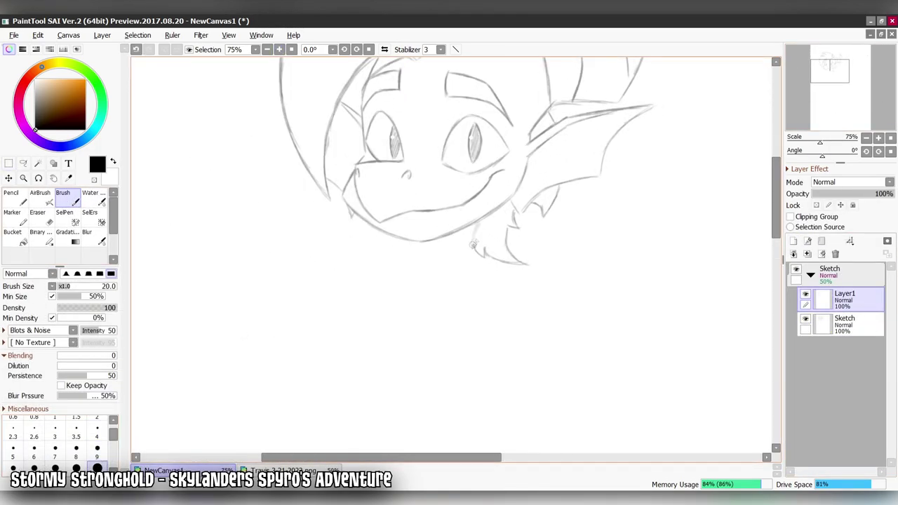
drag(420, 245, 403, 280)
drag(478, 284, 404, 281)
scroll(518, 249, down, 2)
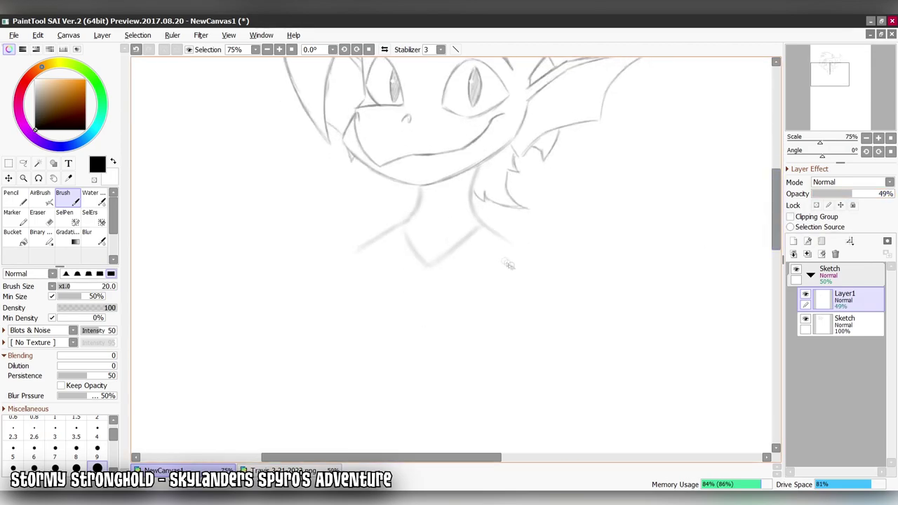
scroll(515, 303, down, 3)
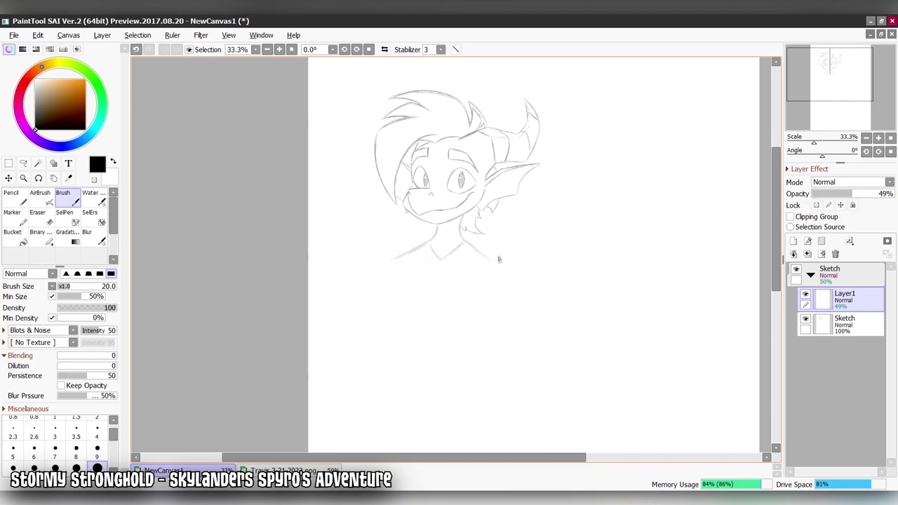
- Undo the neck and shoulder strokes and redraw them with a longer neck and a lower collar point
key(ctrl+z)
key(ctrl+z)
key(ctrl+z)
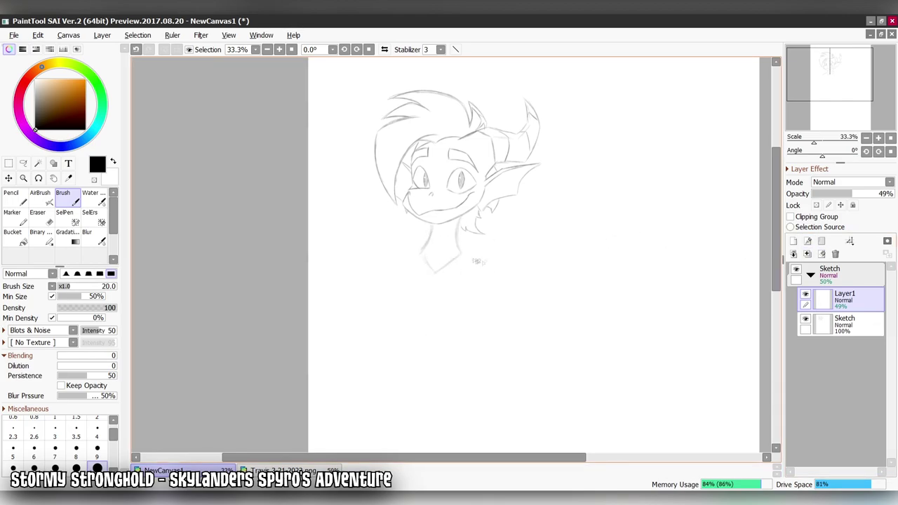
key(ctrl+z)
key(ctrl+z)
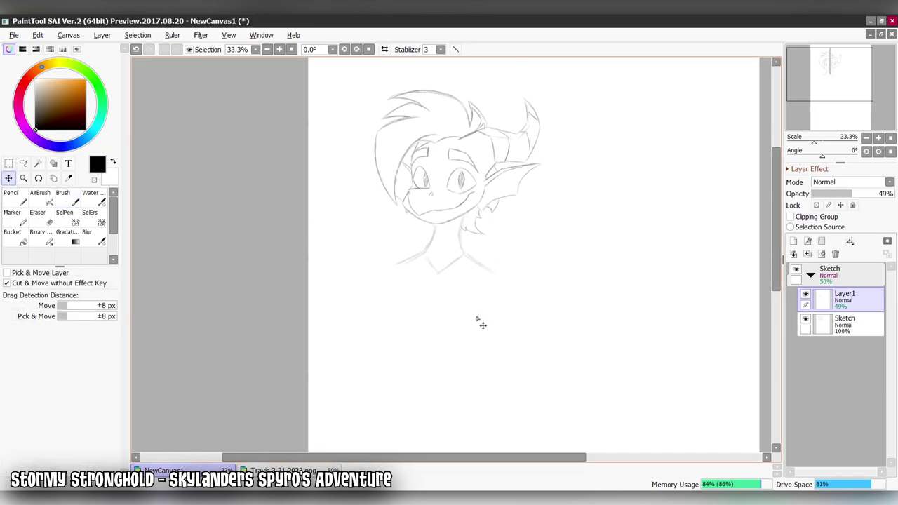
- Sketch the torso's side outlines, centre line, ribcage line and waist V below the shoulders, undoing the stray hip stroke
key(e)
key(b)
drag(441, 226, 432, 153)
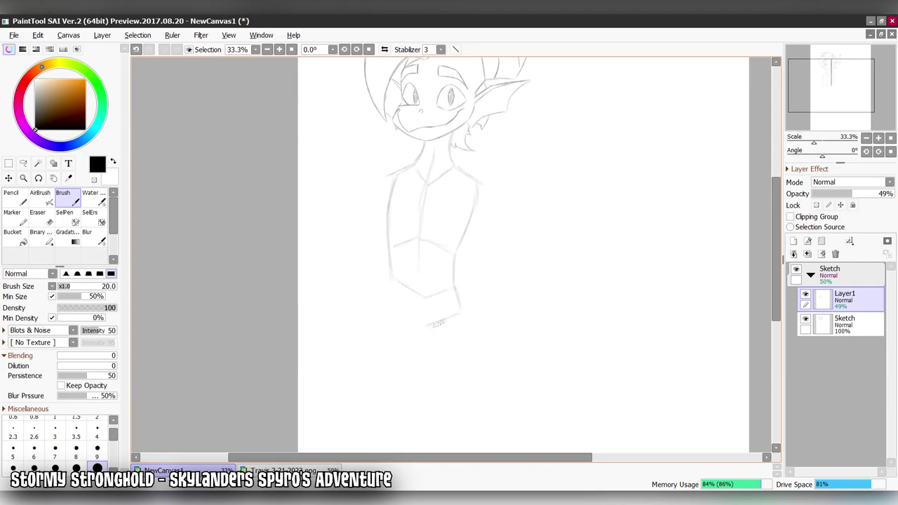
key(ctrl+z)
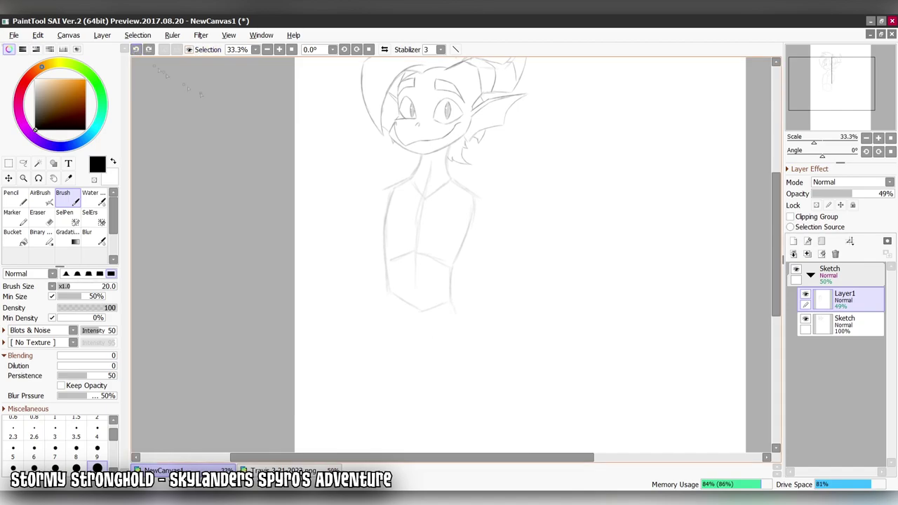
- Sketch the pelvis and both legs, with thighs tapering to bent knees and lower legs ending at the ankles
drag(426, 325, 439, 235)
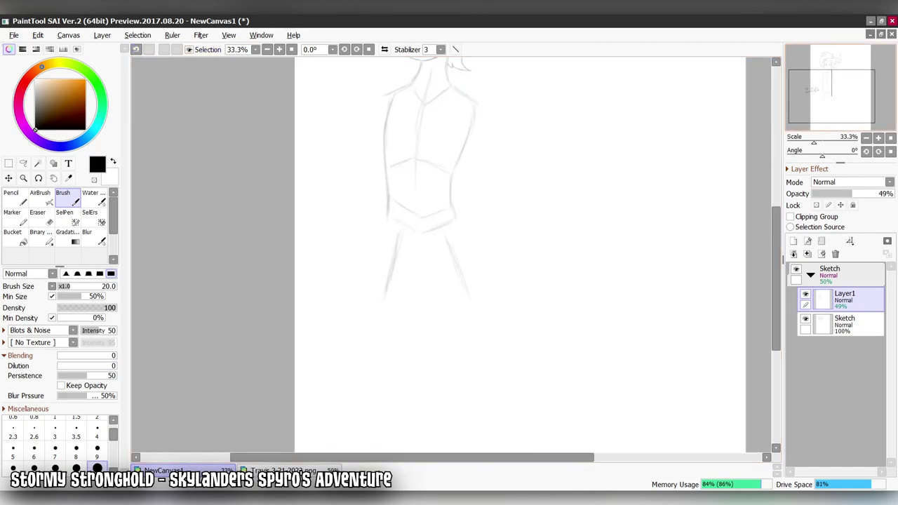
drag(461, 279, 395, 164)
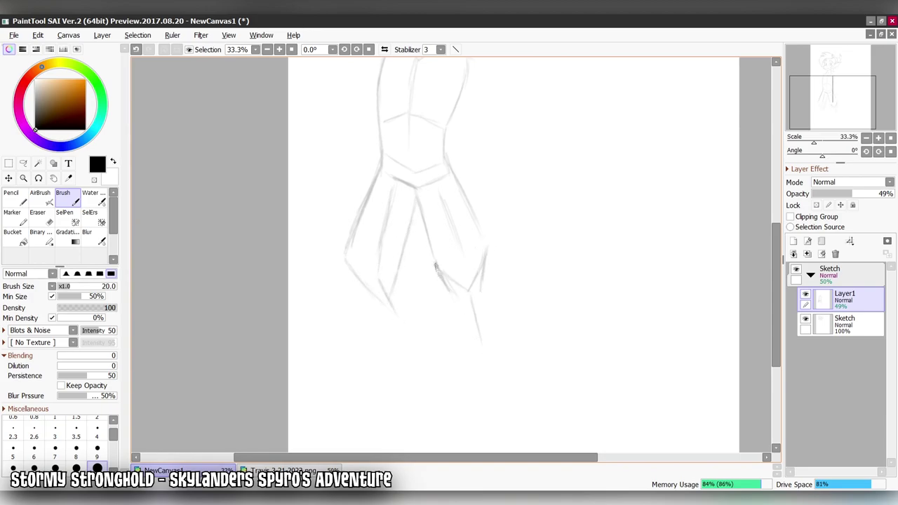
scroll(491, 308, right, 1)
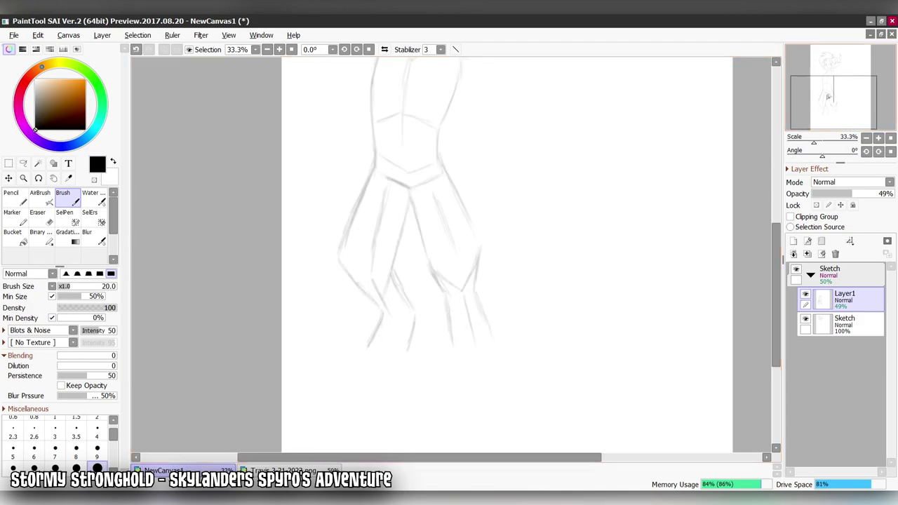
- Sketch both wedge-shaped feet at the ends of the legs and add their toe division lines
scroll(351, 280, down, 3)
drag(370, 297, 327, 301)
drag(347, 270, 401, 292)
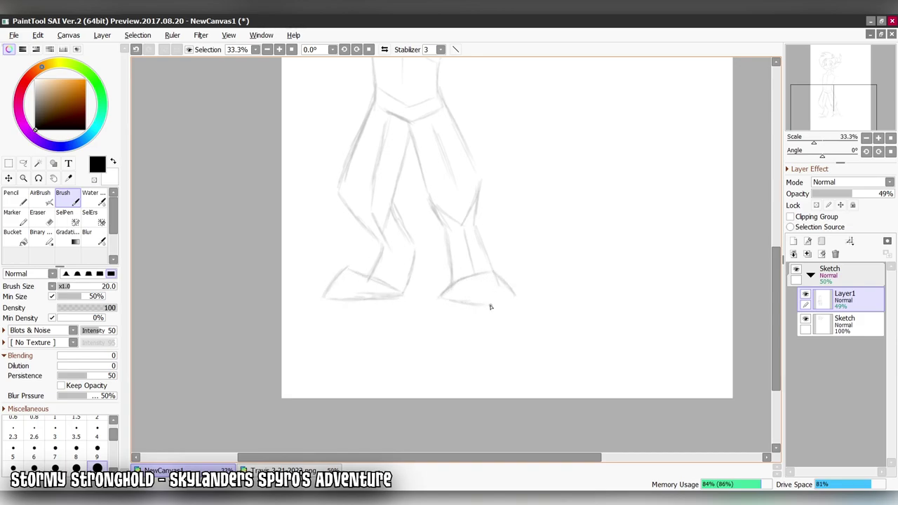
scroll(490, 307, up, 3)
drag(477, 341, 491, 340)
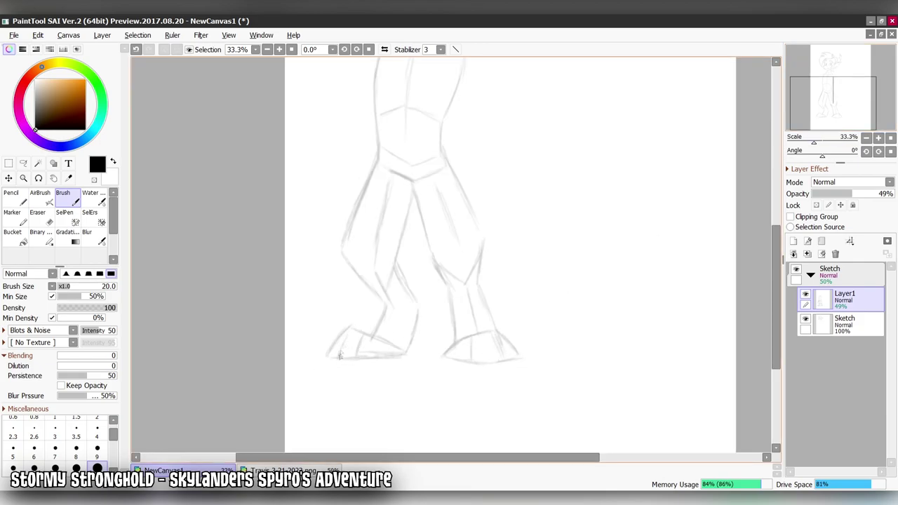
- Draw rounded shoulder joints at both upper corners of the torso
scroll(340, 355, up, 7)
click(278, 49)
mouse_move(452, 149)
mouse_down()
mouse_move(484, 172)
mouse_move(439, 175)
mouse_up()
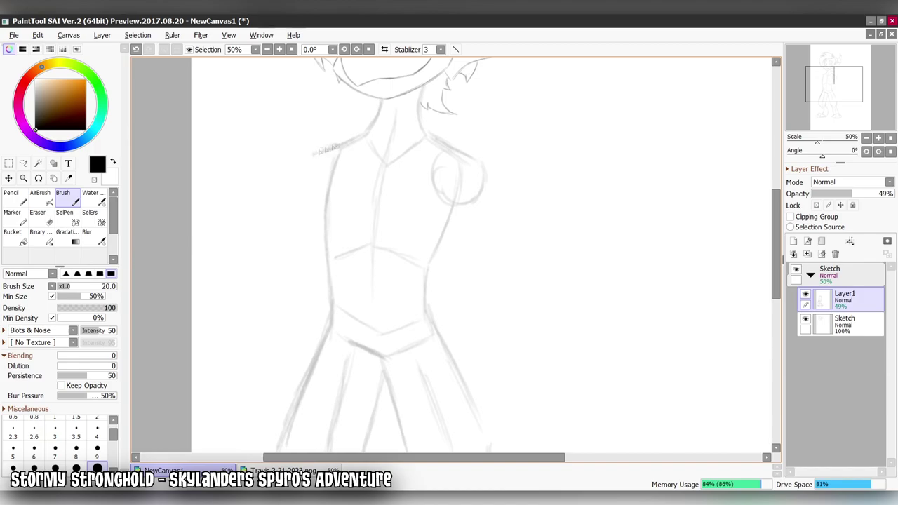
- Move the whole Sketch folder sideways so the figure stands nearer the canvas centre
click(830, 270)
click(267, 49)
click(266, 49)
click(8, 177)
drag(428, 225, 506, 225)
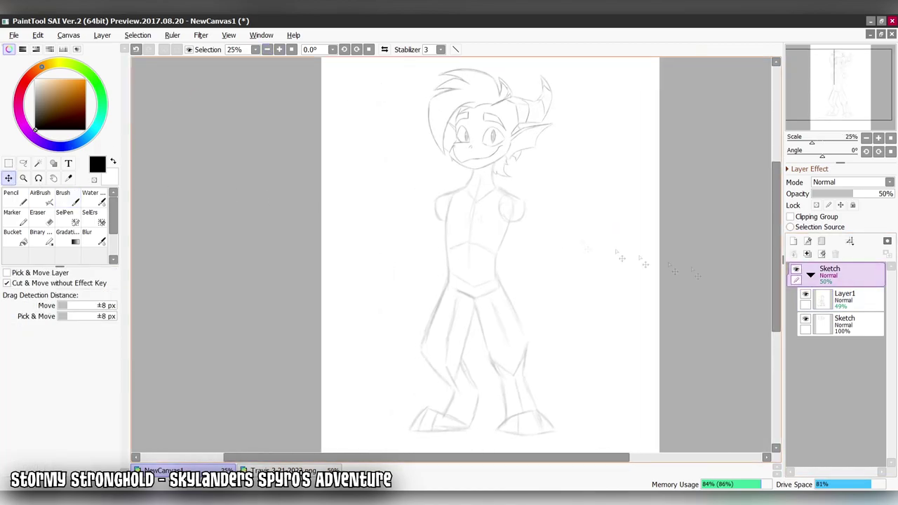
- On Layer1, sketch guide lines for one arm hanging down and the other bent up at a small elbow circle
click(844, 298)
click(63, 197)
click(278, 49)
click(279, 49)
mouse_move(473, 187)
mouse_down()
mouse_move(496, 262)
mouse_move(491, 235)
mouse_up()
drag(512, 295, 536, 379)
drag(320, 192, 273, 294)
- Outline the hanging arm around its guide lines, with a tapering upper arm and a rounded forearm narrowing to the wrist
scroll(277, 294, down, 1)
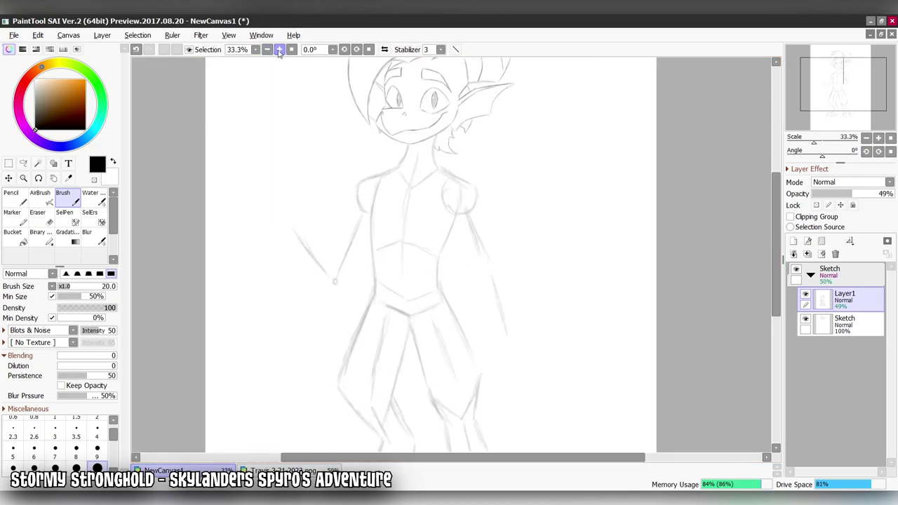
scroll(235, 273, up, 1)
drag(448, 142, 479, 235)
mouse_move(411, 178)
mouse_down()
mouse_move(444, 254)
mouse_move(477, 252)
mouse_move(497, 280)
mouse_move(466, 349)
mouse_up()
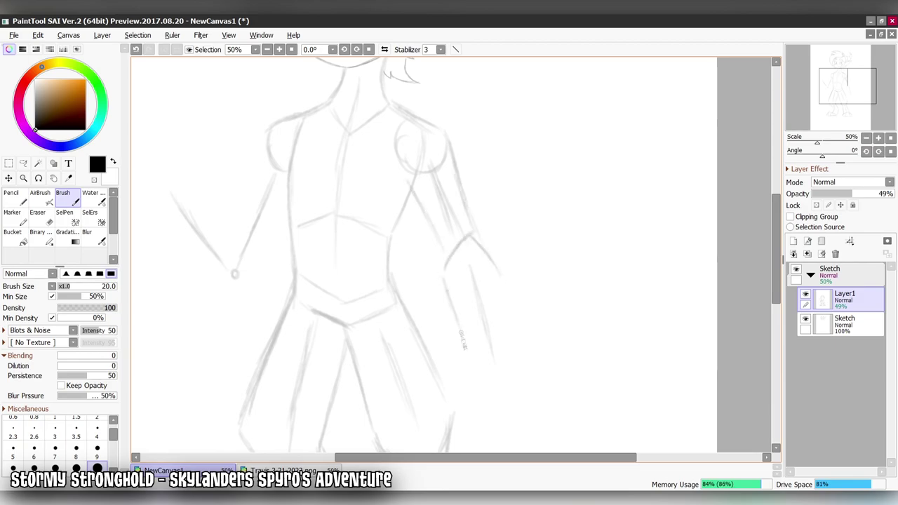
drag(776, 247, 776, 262)
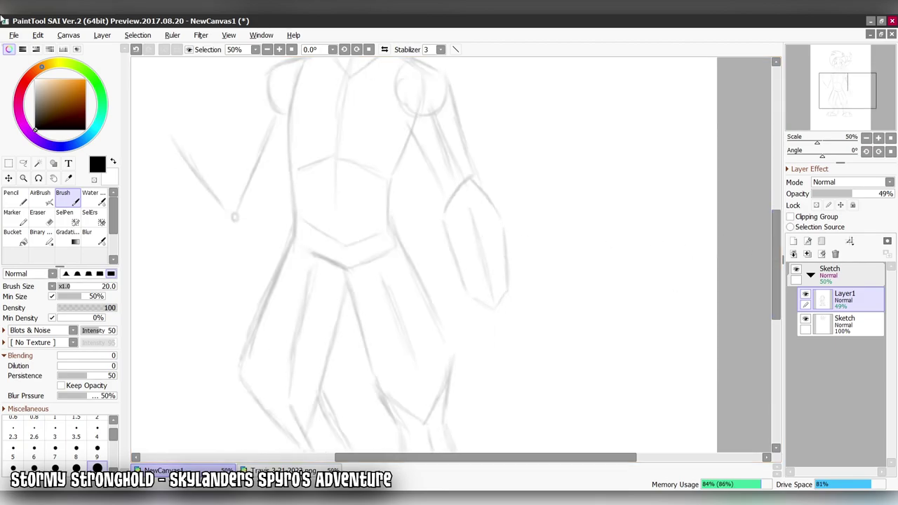
- Outline the bent arm's upper arm, elbow and raised forearm around its guide lines
drag(847, 91, 843, 83)
drag(309, 166, 285, 243)
mouse_move(292, 238)
mouse_down()
mouse_move(270, 264)
mouse_move(277, 305)
mouse_move(251, 318)
mouse_move(208, 247)
mouse_up()
drag(274, 261, 234, 221)
mouse_move(325, 242)
mouse_down()
mouse_move(287, 321)
mouse_move(236, 292)
mouse_up()
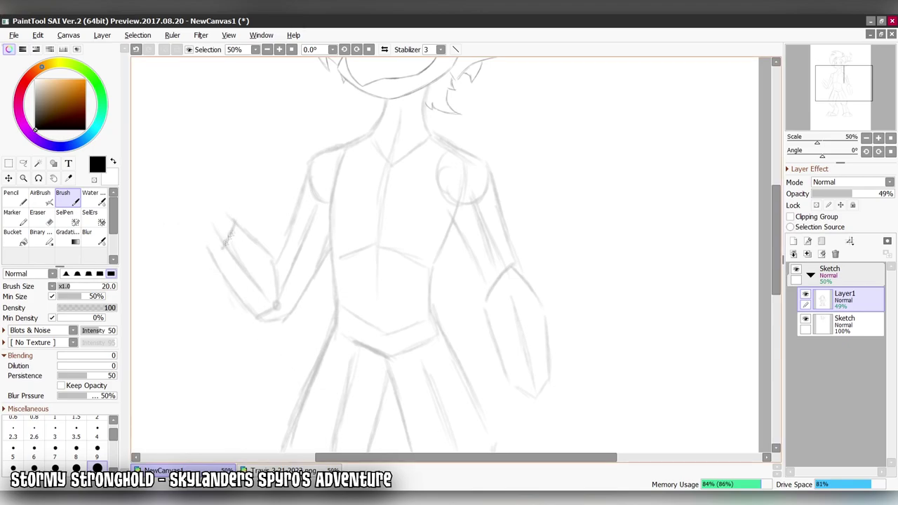
- Sketch the raised open hand with a rounded palm, a thumb and three round-tipped fingers
mouse_move(173, 211)
mouse_down()
mouse_move(204, 178)
mouse_move(238, 188)
mouse_move(234, 232)
mouse_up()
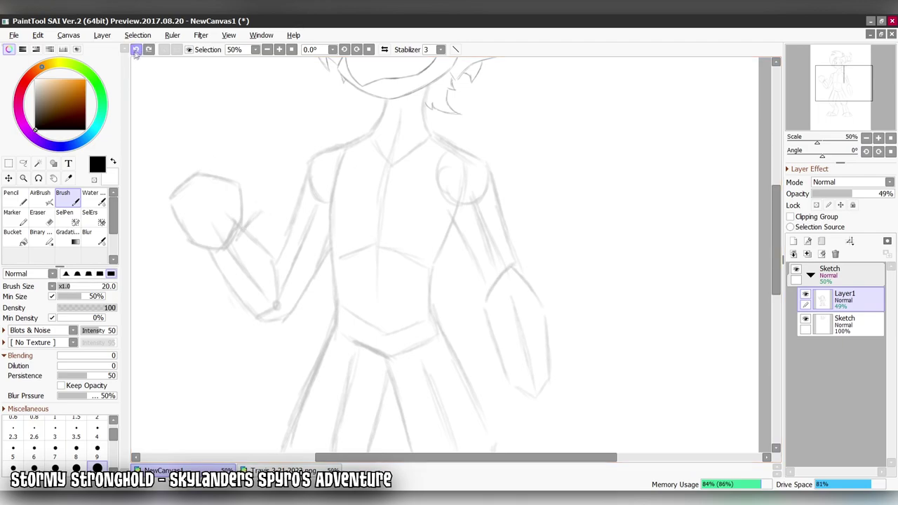
drag(253, 233, 250, 225)
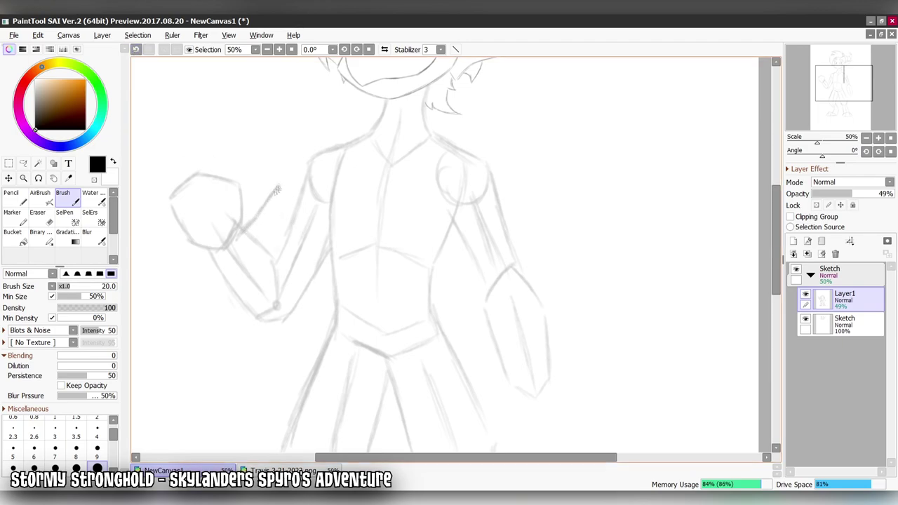
drag(270, 174, 258, 208)
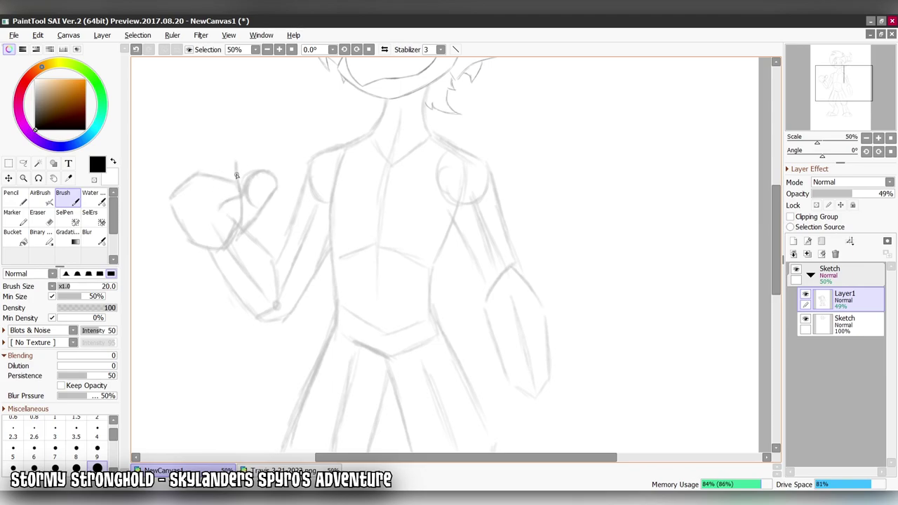
mouse_move(232, 124)
mouse_down()
mouse_move(207, 120)
mouse_move(204, 145)
mouse_up()
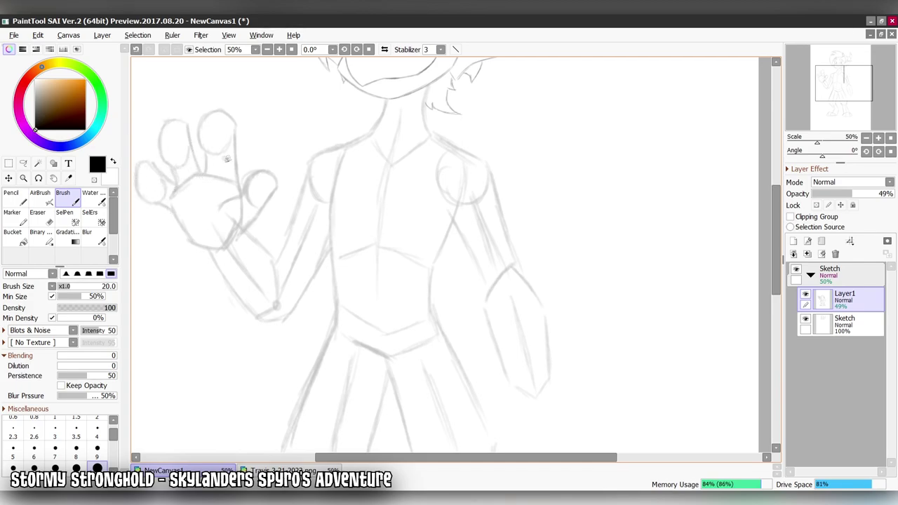
- Add pointed, curved claws to the thumb and three fingers of the raised hand
drag(140, 190, 328, 226)
drag(356, 191, 334, 210)
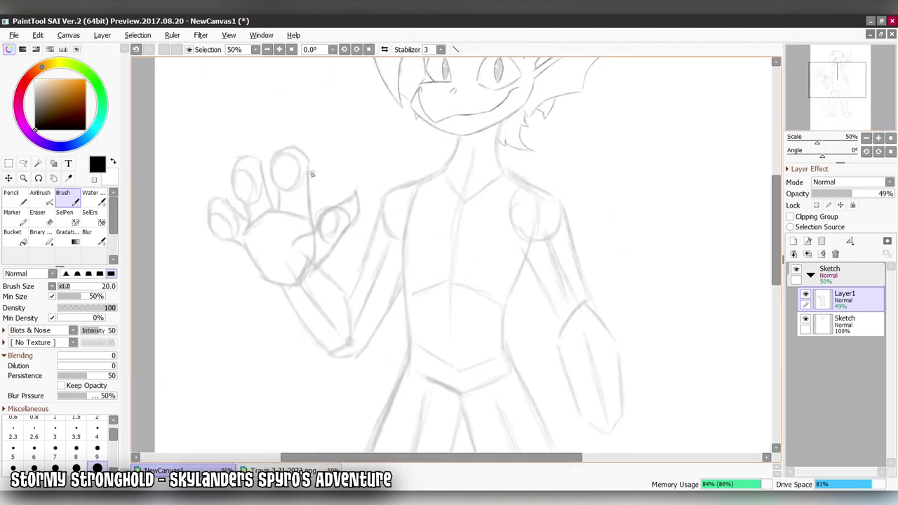
mouse_move(259, 167)
mouse_down()
mouse_move(247, 143)
mouse_move(257, 139)
mouse_up()
drag(226, 203, 191, 193)
- Select the raised hand with a freeform selection, shrink it slightly and place it on the wrist of the bent arm
key(l)
mouse_move(348, 271)
mouse_down()
mouse_move(316, 274)
mouse_move(203, 112)
mouse_move(349, 271)
mouse_up()
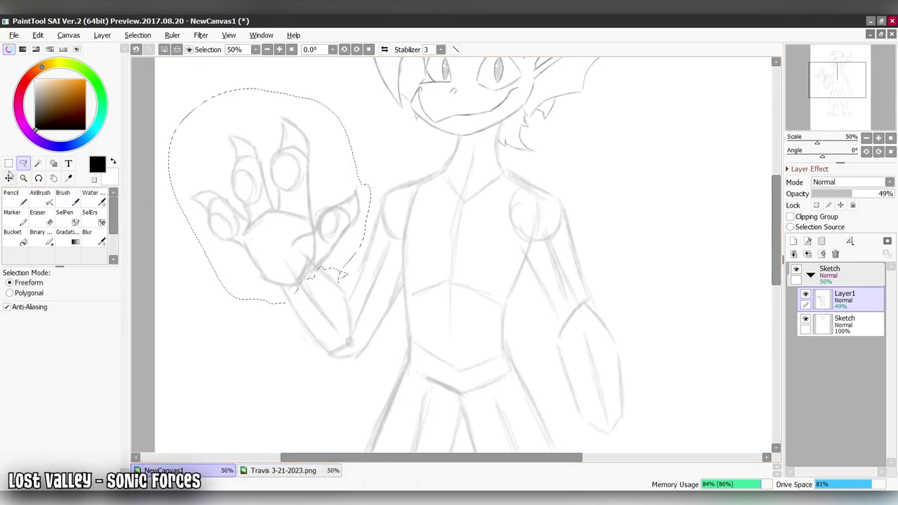
key(ctrl+t)
mouse_move(300, 178)
mouse_down()
mouse_move(314, 198)
mouse_move(316, 225)
mouse_move(327, 225)
mouse_up()
click(31, 373)
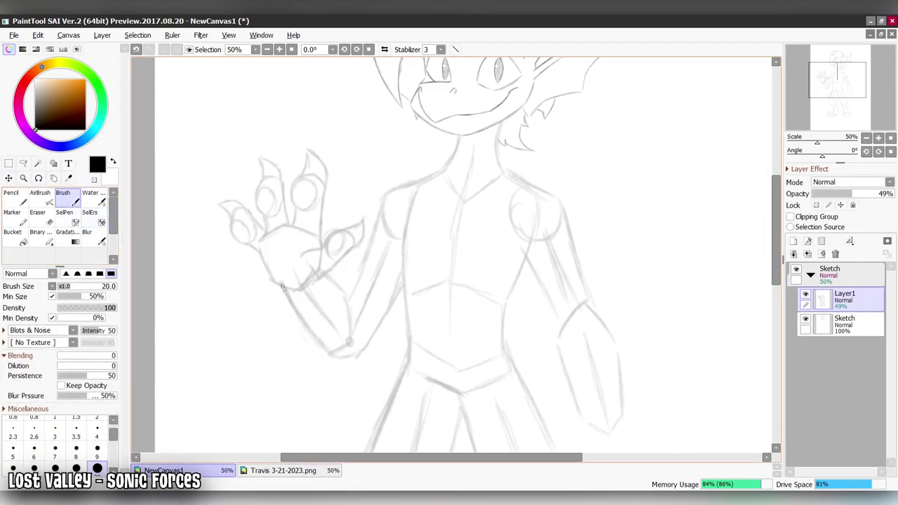
- Erase the bent arm's upper-arm and forearm outlines
click(267, 49)
click(278, 49)
click(279, 49)
mouse_move(351, 273)
mouse_down()
mouse_move(323, 289)
mouse_move(287, 338)
mouse_up()
mouse_move(301, 309)
mouse_down()
mouse_move(362, 362)
mouse_move(394, 302)
mouse_up()
key(e)
mouse_move(335, 275)
mouse_down()
mouse_move(326, 293)
mouse_move(351, 336)
mouse_move(277, 296)
mouse_move(372, 351)
mouse_move(361, 271)
mouse_move(386, 200)
mouse_up()
- Move the raised hand clear of the bent arm and redraw the arm's guide lines shorter, with a small elbow circle
key(b)
key(l)
mouse_move(372, 265)
mouse_down()
mouse_move(224, 140)
mouse_move(266, 330)
mouse_up()
drag(267, 330, 207, 260)
key(ctrl+d)
key(e)
key(b)
mouse_move(390, 230)
mouse_down()
mouse_move(329, 302)
mouse_move(290, 240)
mouse_up()
- Select the raised hand with a rectangular selection and move it onto the wrist end of the new forearm guide line
key(m)
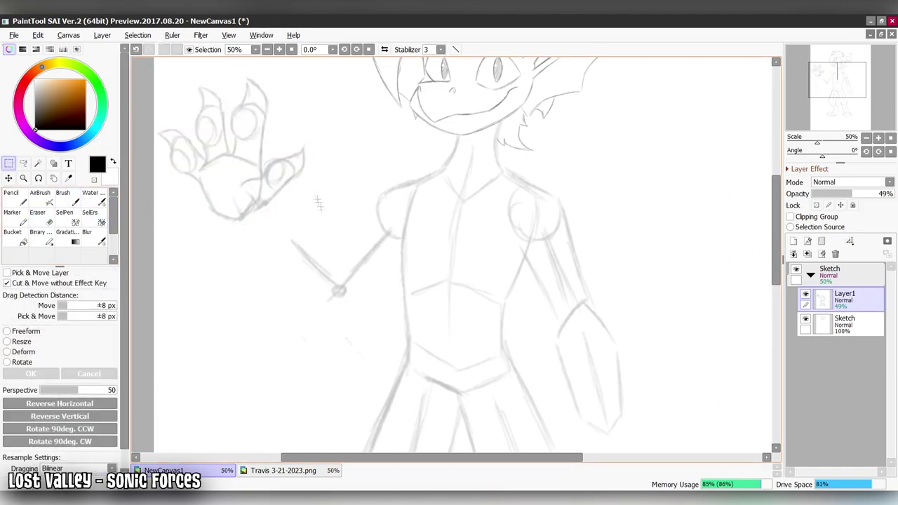
drag(149, 65, 329, 233)
drag(261, 130, 314, 142)
key(ctrl+d)
key(b)
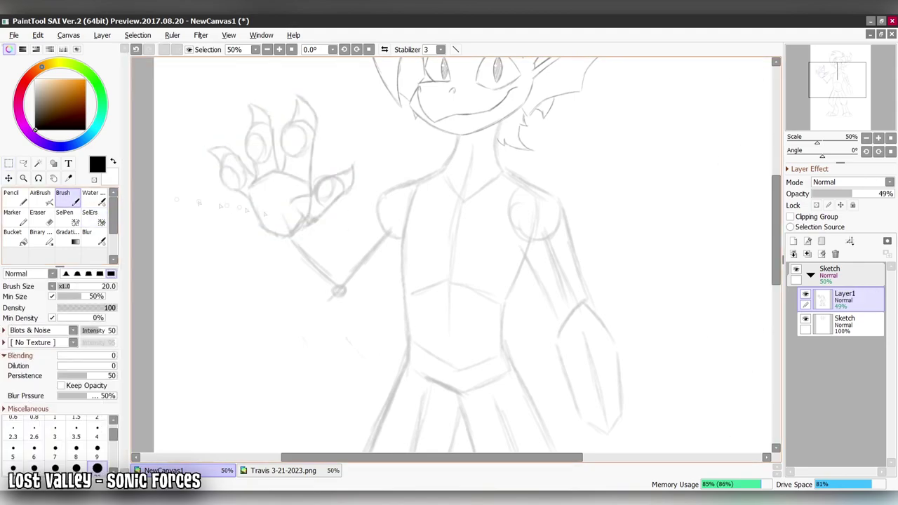
- Outline the bent arm's forearm, pointed elbow and upper arm around the new guide lines
mouse_move(307, 227)
mouse_down()
mouse_move(344, 269)
mouse_move(284, 254)
mouse_move(299, 282)
mouse_move(345, 278)
mouse_move(353, 308)
mouse_move(322, 317)
mouse_up()
drag(404, 254, 372, 295)
mouse_move(348, 324)
mouse_down()
mouse_move(291, 273)
mouse_move(319, 239)
mouse_move(362, 298)
mouse_move(302, 233)
mouse_up()
- On a new layer at 51% opacity, sketch the hanging arm's hand with a wrist, thumb and curled fingers
scroll(456, 252, down, 3)
scroll(456, 253, up, 3)
scroll(456, 253, down, 3)
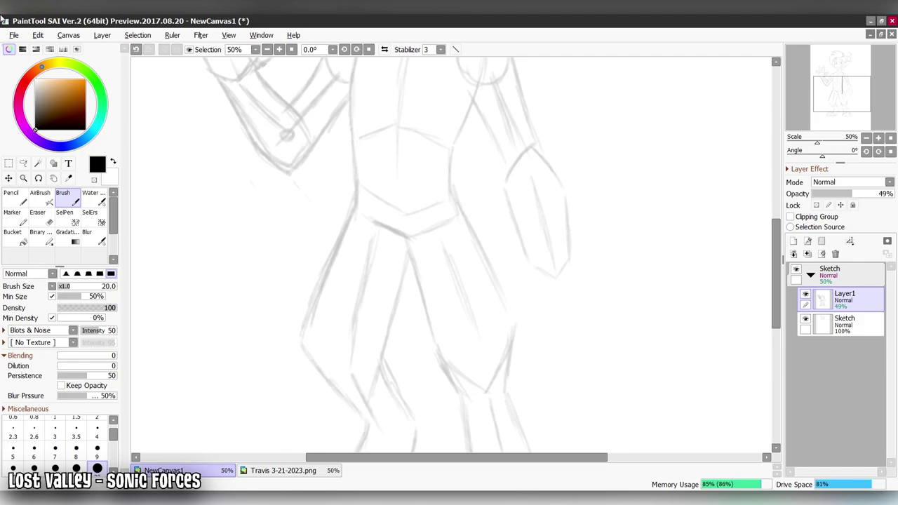
click(794, 241)
mouse_move(538, 269)
mouse_down()
mouse_move(503, 261)
mouse_move(550, 298)
mouse_move(520, 325)
mouse_up()
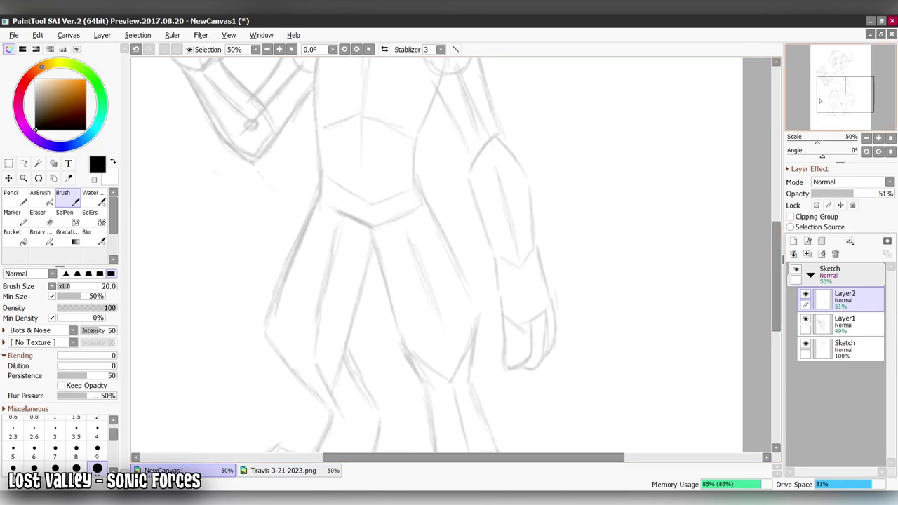
scroll(551, 312, down, 5)
scroll(550, 312, up, 2)
scroll(441, 233, up, 1)
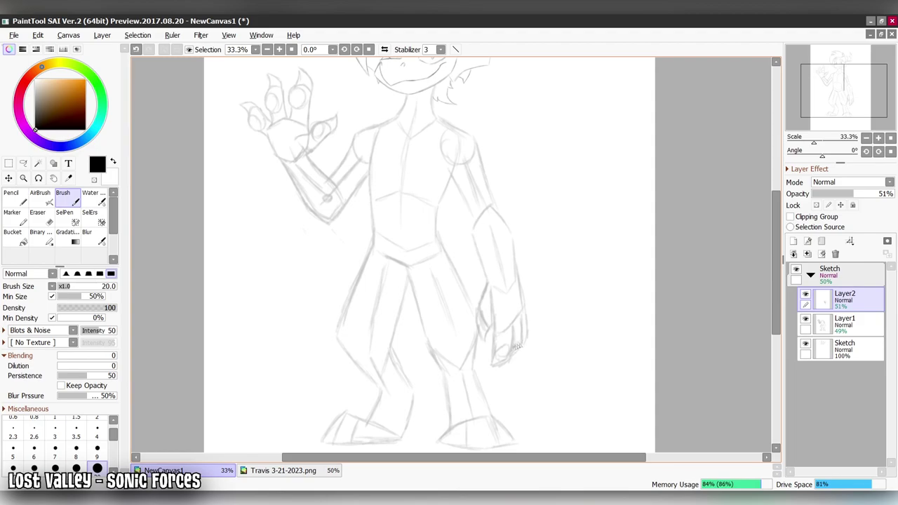
- Set Layer2 and Layer1 to 100% opacity and merge Layer2 down into Layer1
click(890, 194)
click(844, 322)
click(865, 195)
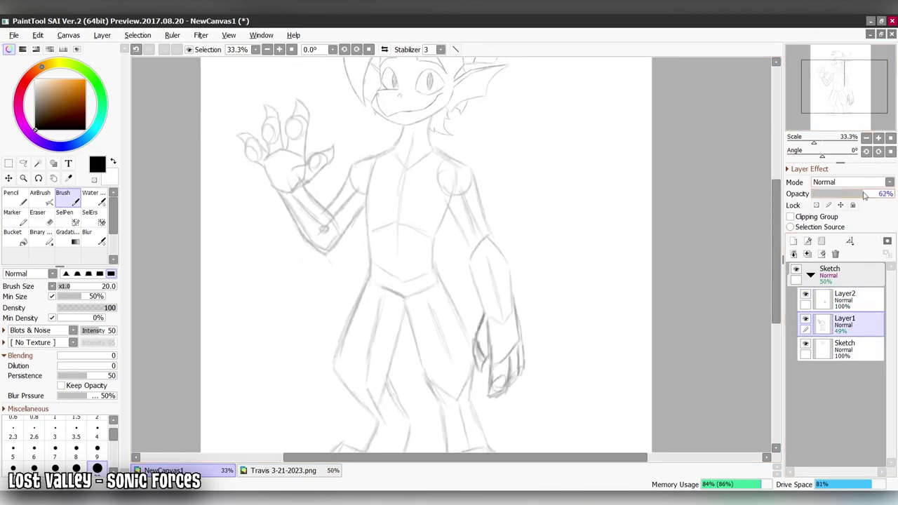
drag(865, 195, 892, 194)
click(808, 254)
- Select the hanging forearm and hand with a freeform selection and scale them down to a shorter length at the elbow
click(23, 162)
drag(487, 170, 538, 270)
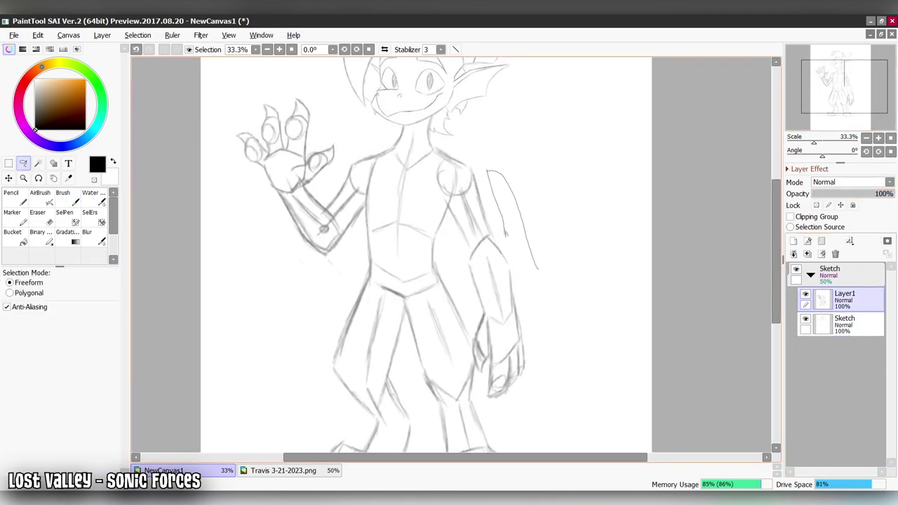
mouse_move(470, 346)
mouse_down()
mouse_move(492, 399)
mouse_move(521, 377)
mouse_up()
key(ctrl+t)
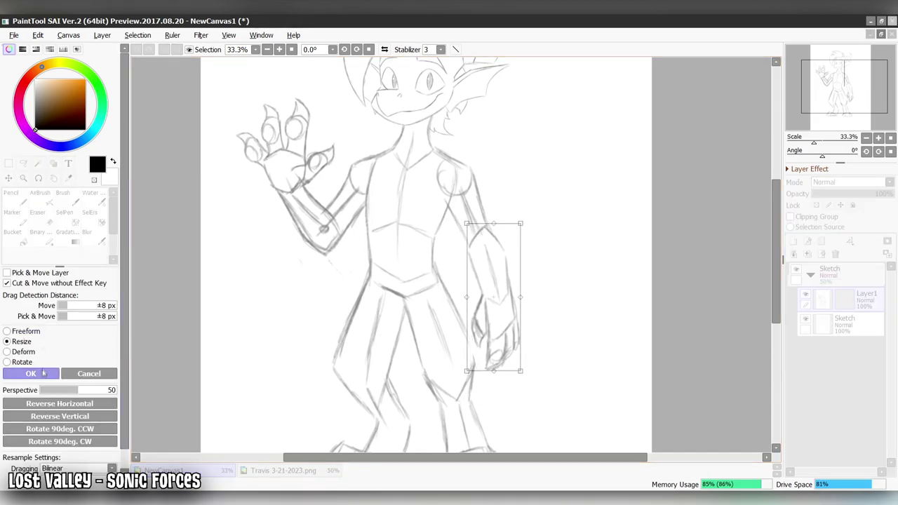
key(Return)
- Lower Layer1's opacity to 23%, make the Sketch layer active and reduce the brush size to 4
click(64, 199)
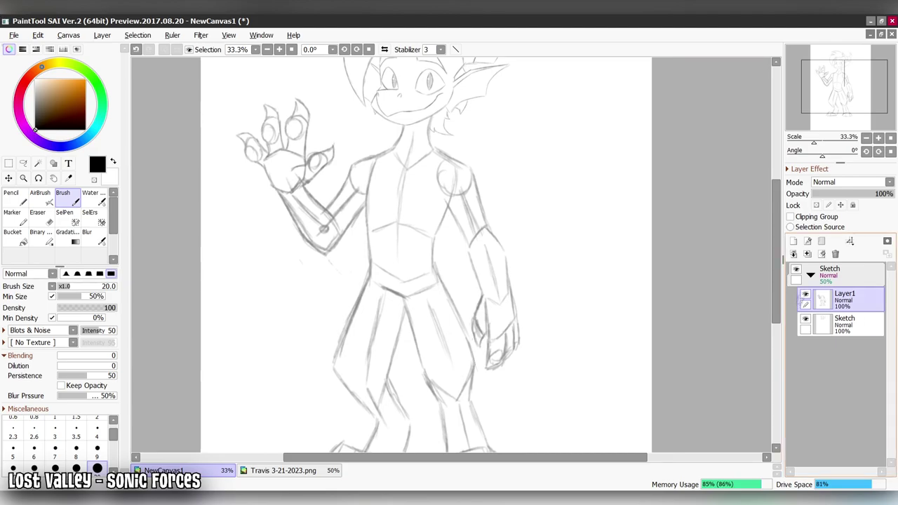
click(853, 194)
click(853, 326)
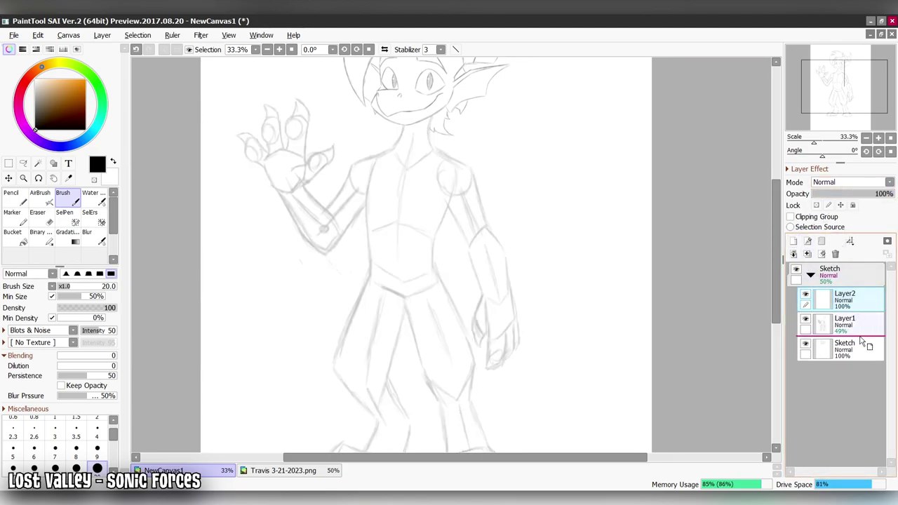
key(bracketleft)
key(bracketleft)
key(bracketleft)
key(bracketleft)
key(bracketleft)
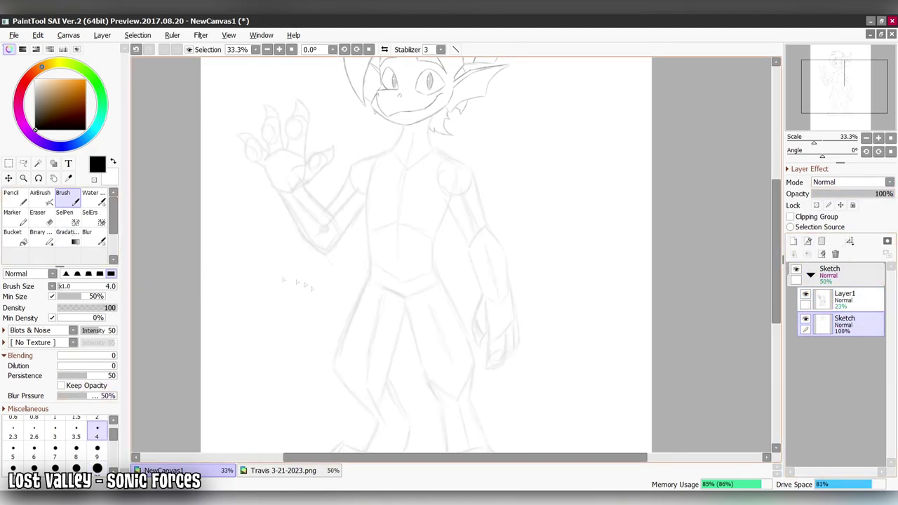
- With a size 9 brush, draw the clean lines of both sides of the neck and the sloping shoulders
scroll(463, 280, up, 2)
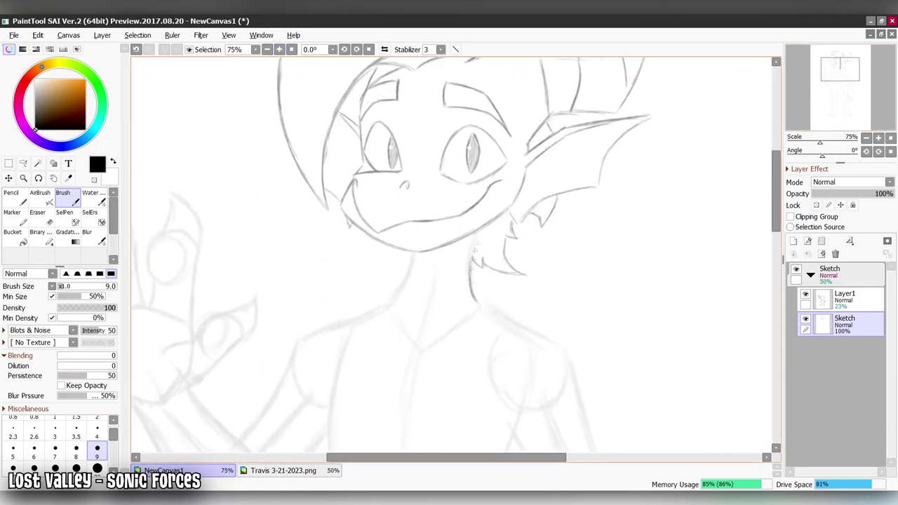
key(h)
key(h)
scroll(395, 91, up, 2)
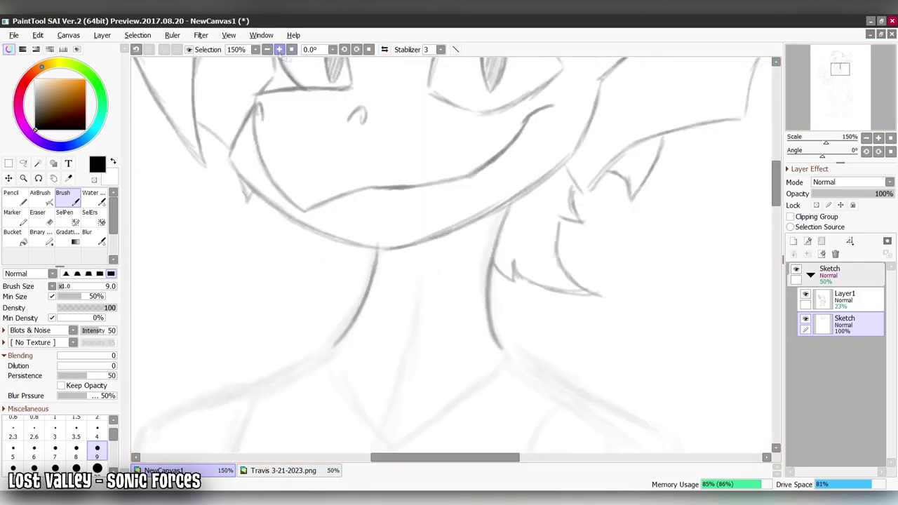
scroll(395, 211, down, 5)
drag(370, 156, 178, 233)
drag(532, 156, 717, 264)
scroll(717, 264, up, 5)
scroll(772, 274, down, 3)
- Set the Sketch folder's opacity to 100% and make the Sketch layer inside it active
click(853, 280)
drag(835, 193, 893, 194)
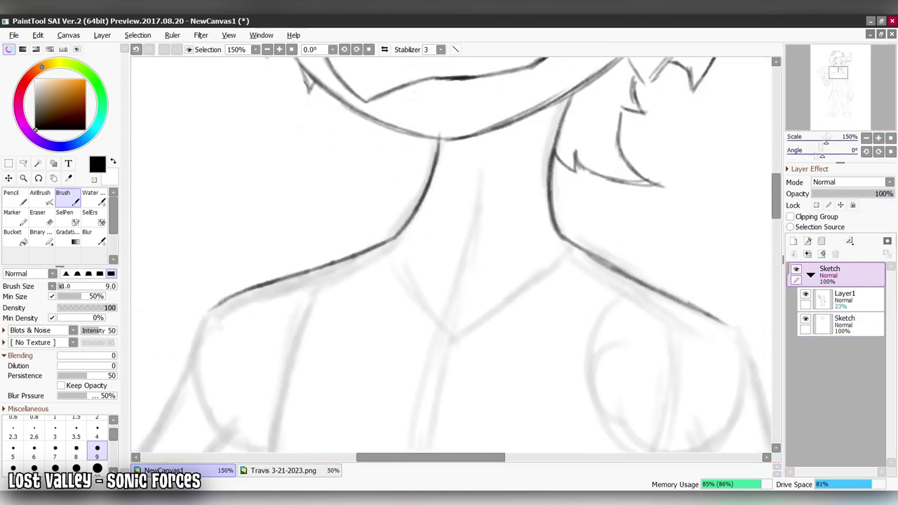
drag(838, 72, 840, 75)
click(844, 324)
- Draw a curved neckline across the base of the neck with a V-shaped opening pointing down the chest
mouse_move(320, 160)
mouse_down()
mouse_move(495, 165)
mouse_move(521, 157)
mouse_up()
drag(457, 181, 388, 254)
drag(355, 178, 387, 254)
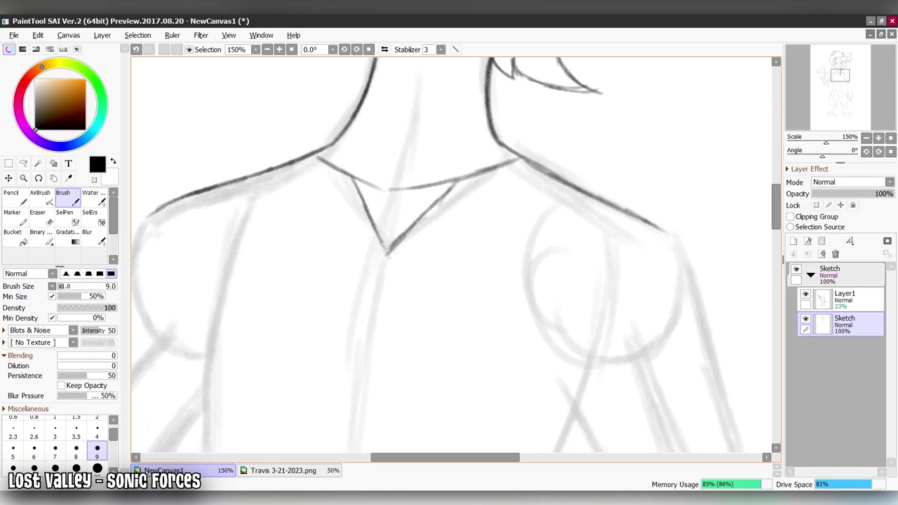
key(e)
mouse_move(431, 171)
mouse_down()
mouse_move(372, 165)
mouse_move(425, 206)
mouse_up()
- Draw two pairs of crossed laces over the V-shaped neck opening
key(b)
drag(372, 184, 447, 209)
drag(352, 220, 435, 246)
drag(350, 252, 435, 226)
drag(345, 203, 481, 173)
key(ctrl+z)
key(ctrl+z)
key(ctrl+z)
drag(351, 247, 452, 215)
drag(345, 171, 477, 200)
- On a new layer, draw a tapered zipper pull with a narrow top link and an inner rectangle, below the neck opening
click(827, 99)
drag(826, 98, 825, 103)
key(ctrl+shift+n)
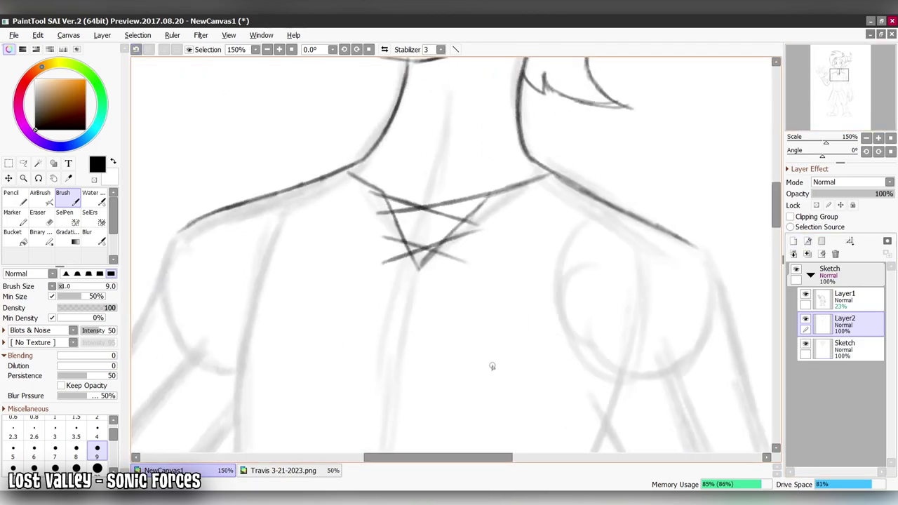
drag(406, 313, 421, 349)
scroll(414, 330, down, 3)
mouse_move(394, 266)
mouse_down()
mouse_move(421, 267)
mouse_move(428, 313)
mouse_up()
drag(425, 267, 435, 346)
drag(397, 265, 379, 352)
drag(379, 353, 438, 350)
mouse_move(390, 318)
mouse_down()
mouse_move(424, 320)
mouse_move(408, 346)
mouse_up()
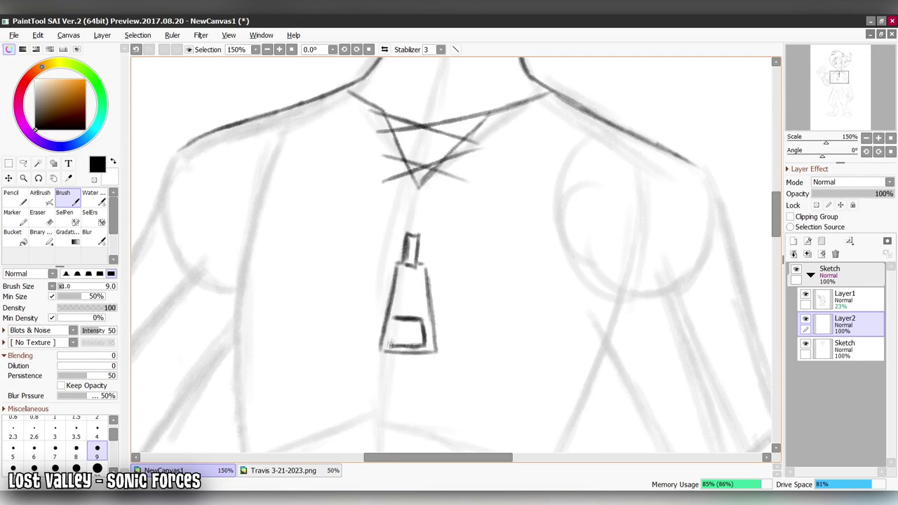
- Draw the collar edges rising from the zipper pull and a folded hood wrapping around the neck and shoulders
scroll(561, 281, up, 3)
mouse_move(430, 297)
mouse_down()
mouse_move(465, 247)
mouse_move(495, 223)
mouse_up()
mouse_move(420, 297)
mouse_down()
mouse_move(374, 180)
mouse_move(302, 138)
mouse_move(343, 124)
mouse_up()
mouse_move(486, 241)
mouse_down()
mouse_move(535, 187)
mouse_move(660, 130)
mouse_up()
scroll(659, 131, down, 1)
drag(431, 133, 386, 144)
mouse_move(415, 134)
mouse_down()
mouse_move(359, 143)
mouse_move(325, 184)
mouse_move(387, 233)
mouse_move(404, 272)
mouse_up()
mouse_move(476, 290)
mouse_down()
mouse_move(534, 224)
mouse_move(605, 214)
mouse_up()
mouse_move(513, 136)
mouse_down()
mouse_move(618, 170)
mouse_move(647, 247)
mouse_up()
- On the Sketch layer, erase the neck and shoulder lines that overlap the hood
click(842, 348)
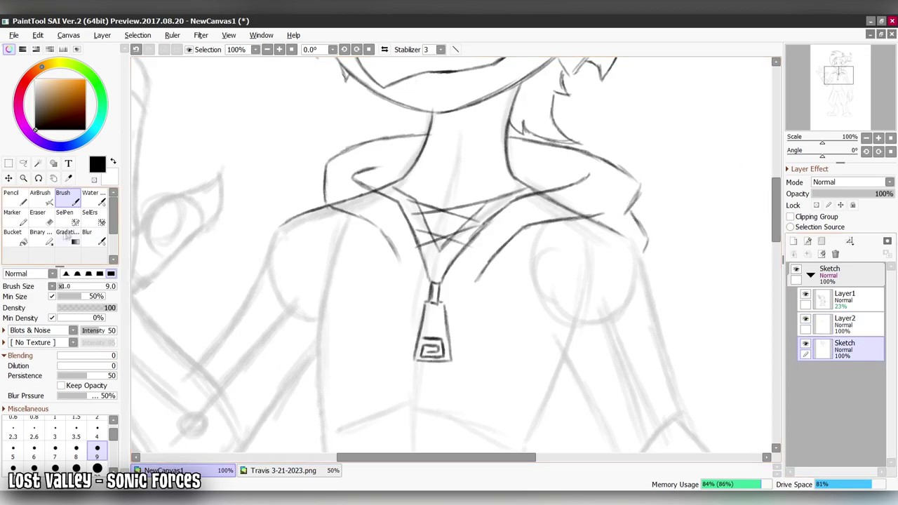
click(37, 212)
scroll(286, 168, up, 2)
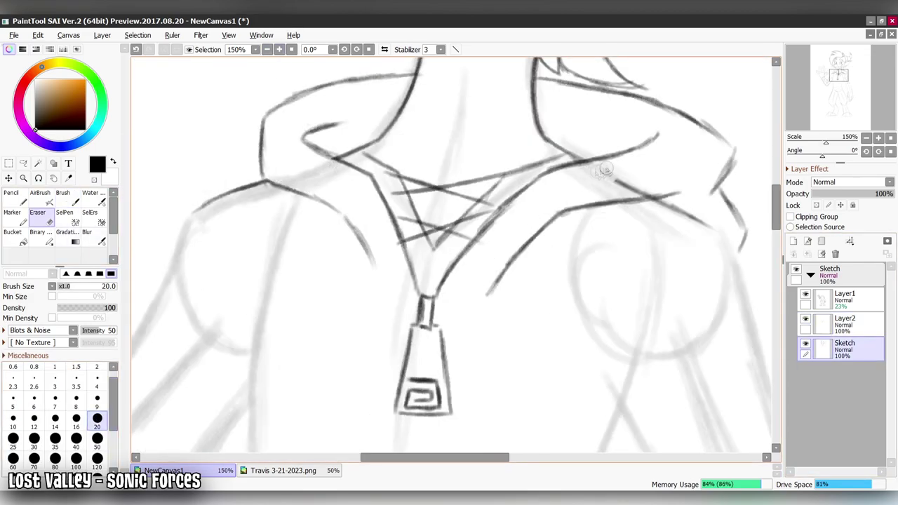
scroll(640, 190, down, 2)
- Draw the clean outline of the hanging arm's sleeve along the upper arm, elbow and forearm
click(62, 193)
scroll(451, 233, up, 1)
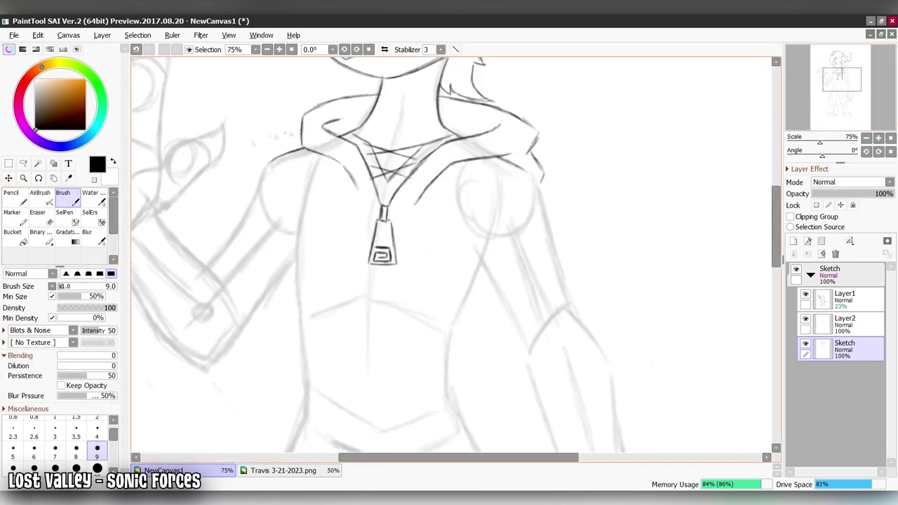
drag(448, 223, 511, 357)
drag(526, 125, 582, 307)
mouse_move(494, 407)
mouse_down()
mouse_move(452, 263)
mouse_move(480, 324)
mouse_up()
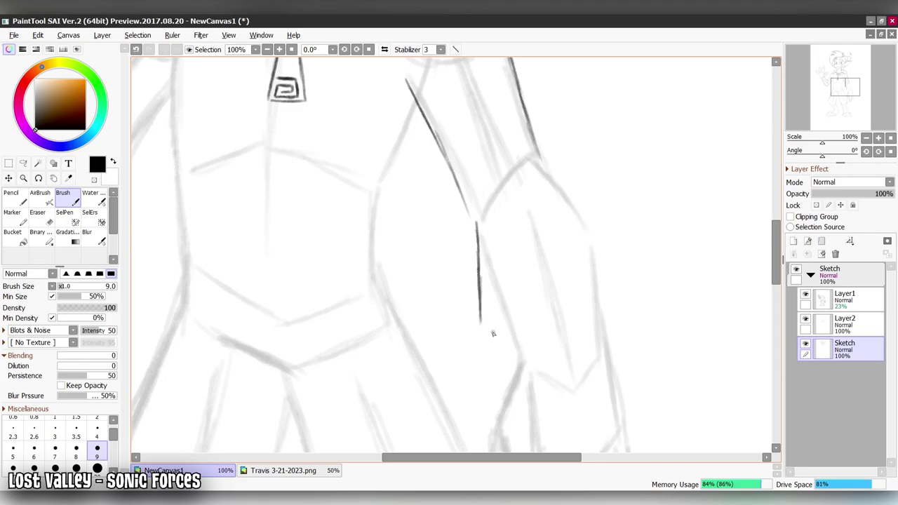
drag(510, 362, 604, 339)
key(h)
mouse_move(297, 338)
mouse_down()
mouse_move(292, 312)
mouse_move(329, 196)
mouse_move(365, 150)
mouse_up()
drag(426, 232, 435, 198)
key(h)
scroll(484, 239, down, 2)
- Draw the hanging arm's wrist cuff and its relaxed hand with a clawed thumb and clawed fingers
mouse_move(487, 186)
mouse_down()
mouse_move(474, 226)
mouse_move(589, 211)
mouse_move(577, 163)
mouse_up()
mouse_move(477, 226)
mouse_down()
mouse_move(460, 309)
mouse_move(499, 304)
mouse_move(493, 397)
mouse_up()
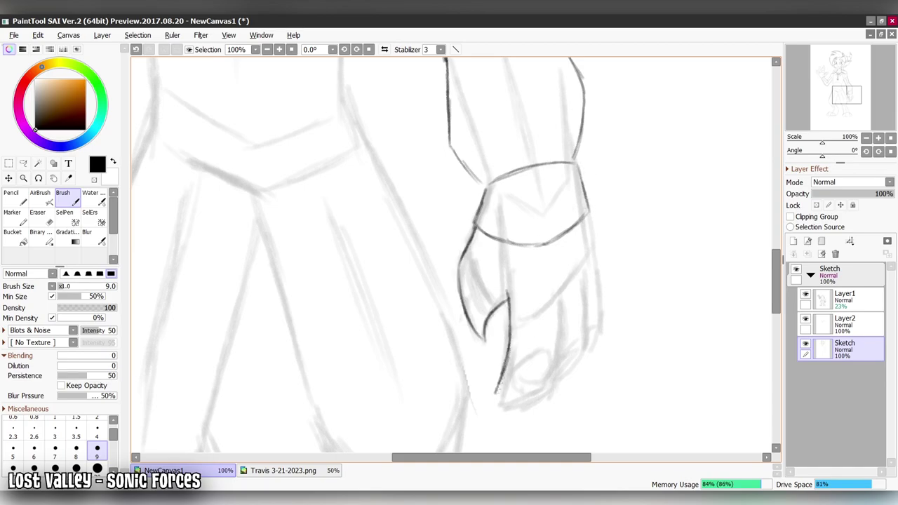
key(h)
mouse_move(411, 397)
mouse_down()
mouse_move(358, 362)
mouse_move(339, 300)
mouse_up()
mouse_move(379, 383)
mouse_down()
mouse_move(337, 351)
mouse_move(311, 281)
mouse_move(317, 221)
mouse_up()
mouse_move(350, 343)
mouse_down()
mouse_move(353, 353)
mouse_move(398, 371)
mouse_up()
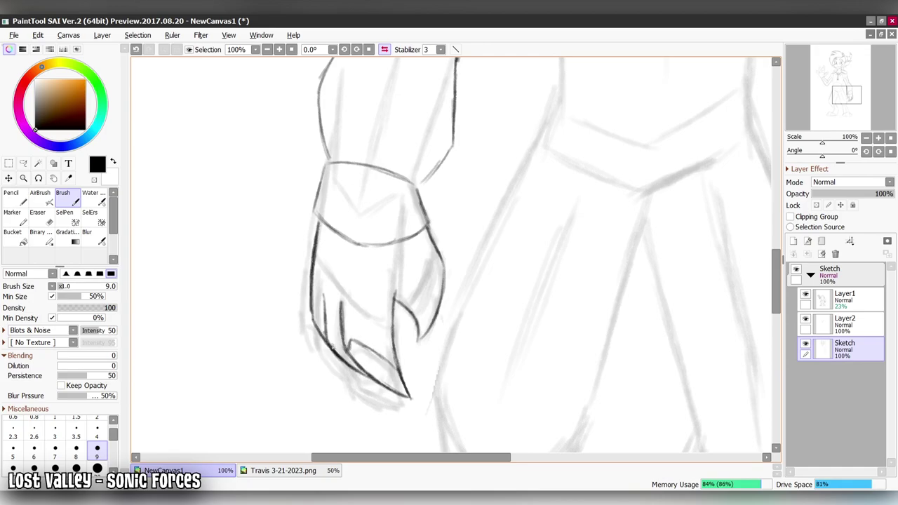
drag(419, 323, 440, 282)
click(385, 50)
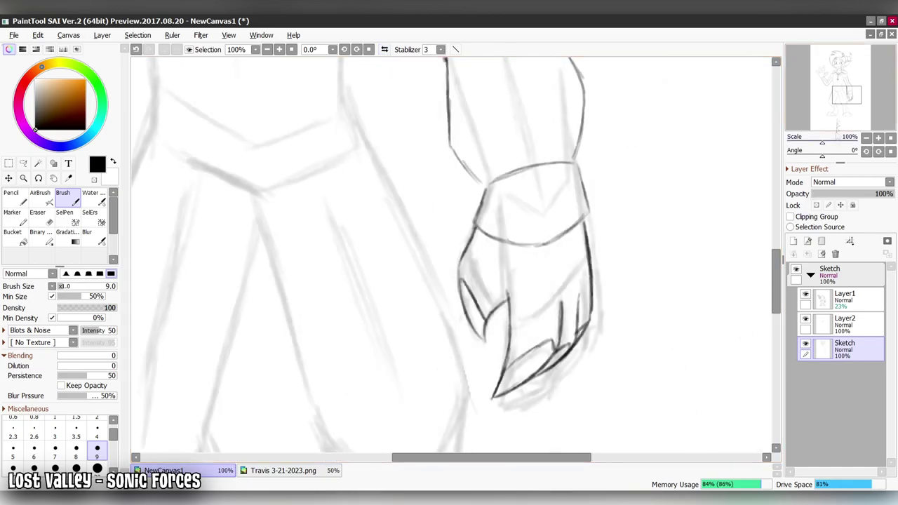
- Merge Layer2 down into the Sketch layer and lower Layer1's opacity to 13%
scroll(456, 253, up, 5)
click(845, 298)
click(845, 324)
key(ctrl+e)
- Outline both sides of the torso down to the waist and draw two banded strips hanging from the hood
drag(831, 85, 829, 85)
scroll(829, 85, down, 5)
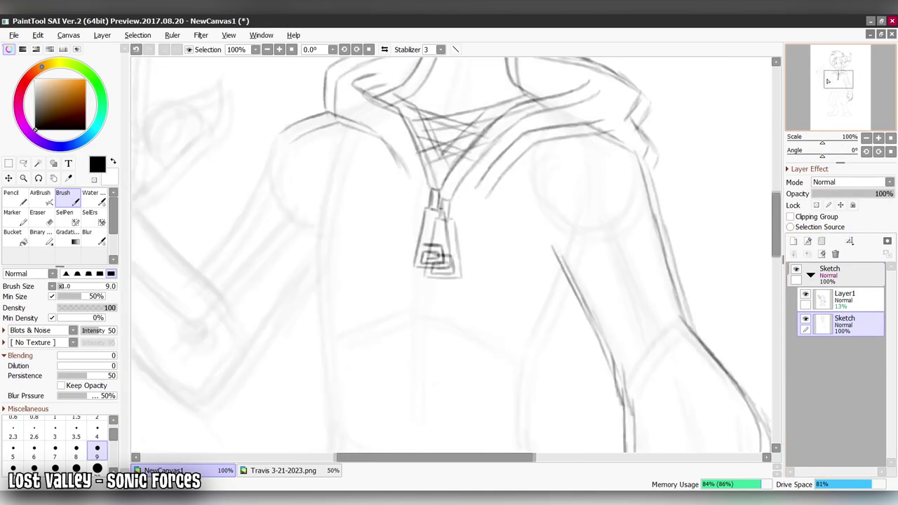
scroll(824, 100, up, 5)
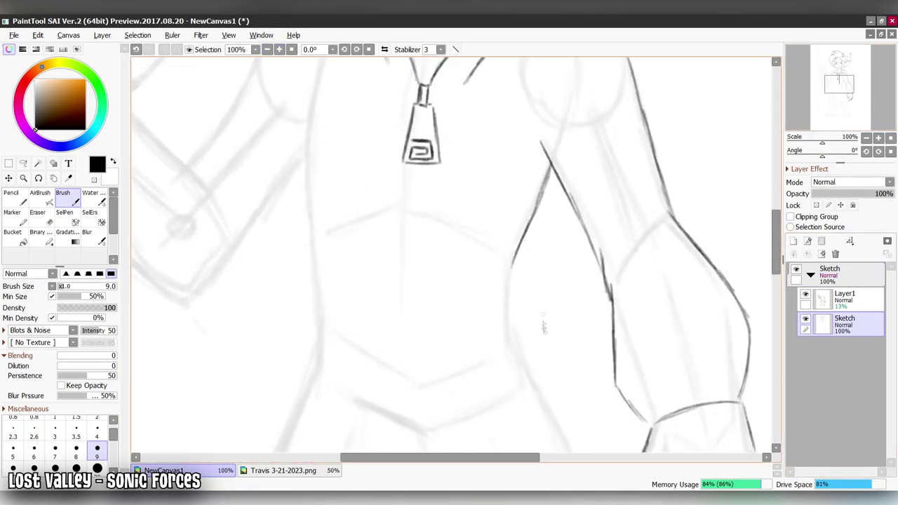
mouse_move(324, 309)
mouse_down()
mouse_move(387, 372)
mouse_move(379, 149)
mouse_up()
mouse_move(446, 124)
mouse_down()
mouse_move(438, 259)
mouse_move(427, 100)
mouse_up()
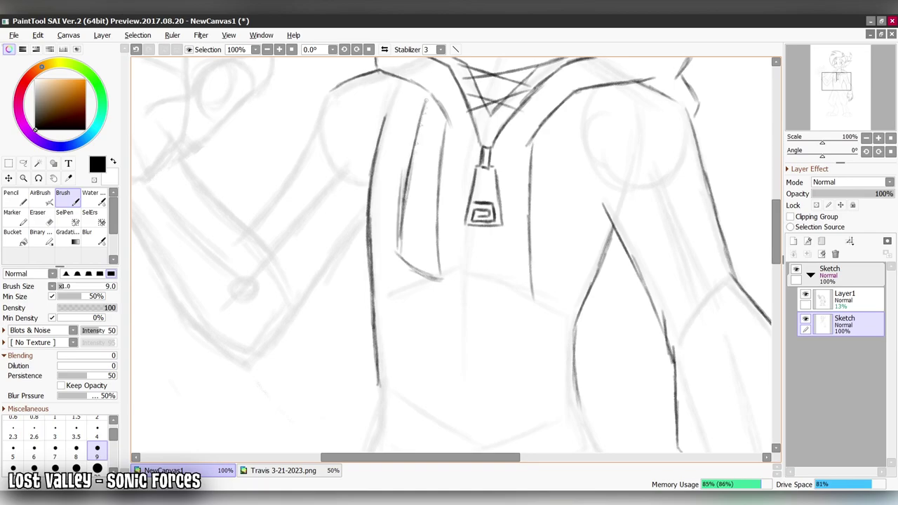
drag(577, 280, 548, 116)
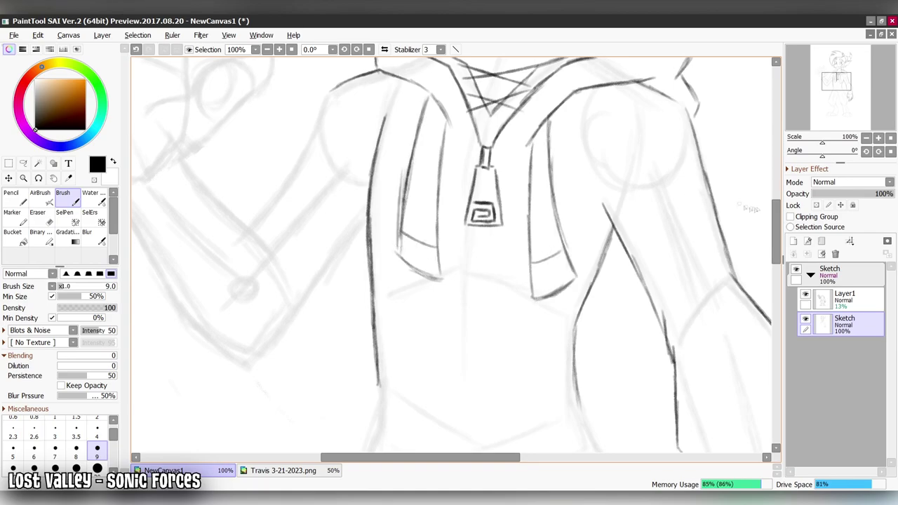
- Draw the jacket's curved waistband as two parallel lines across the hips
scroll(525, 240, down, 5)
drag(383, 270, 529, 240)
drag(314, 228, 521, 217)
key(End)
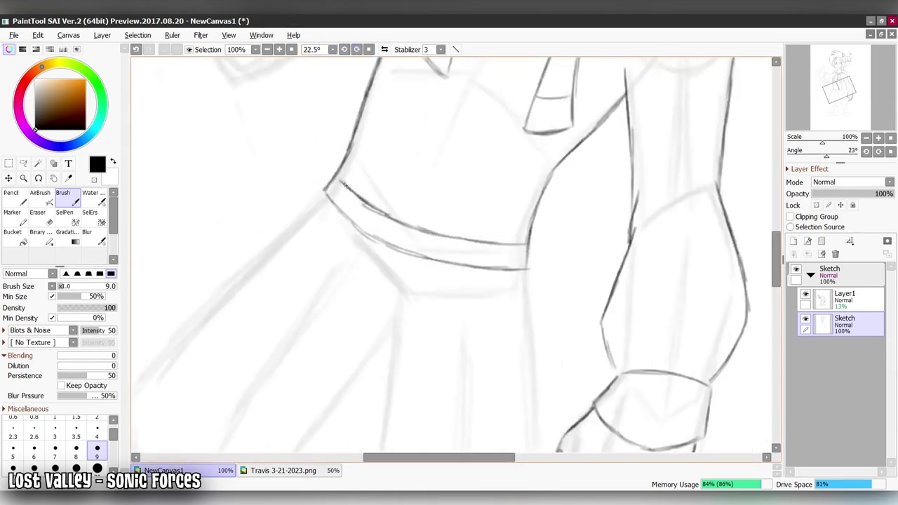
- Draw the centre seam from the zipper pull to the waistband and a wide pocket with curved sides across the belly
scroll(410, 417, up, 4)
key(Home)
drag(410, 417, 405, 232)
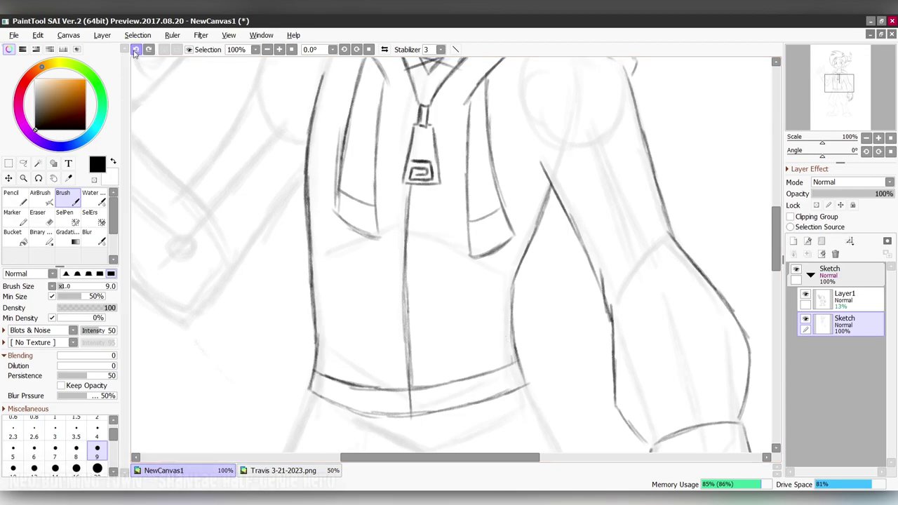
drag(509, 335, 495, 300)
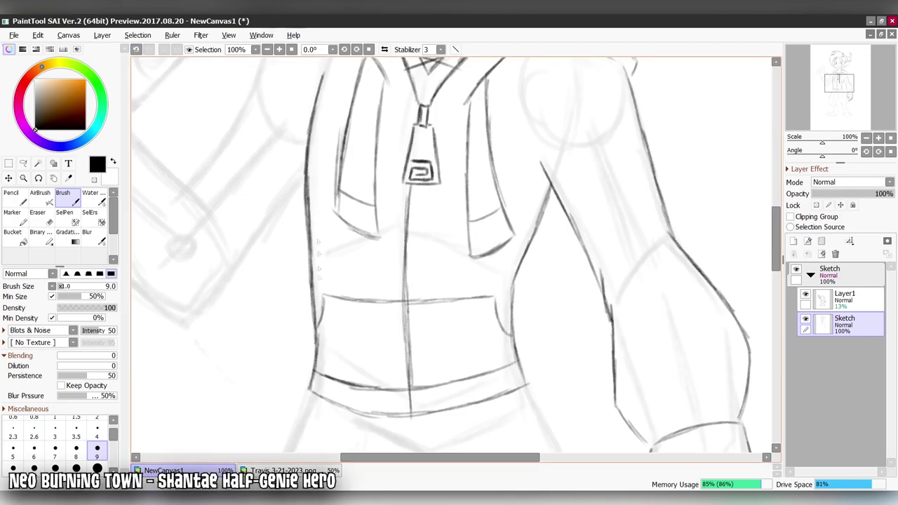
- Draw a bat-wing-shaped emblem with a short stem on one half of the belly pocket and clean up its edges
scroll(412, 203, up, 4)
drag(539, 370, 538, 400)
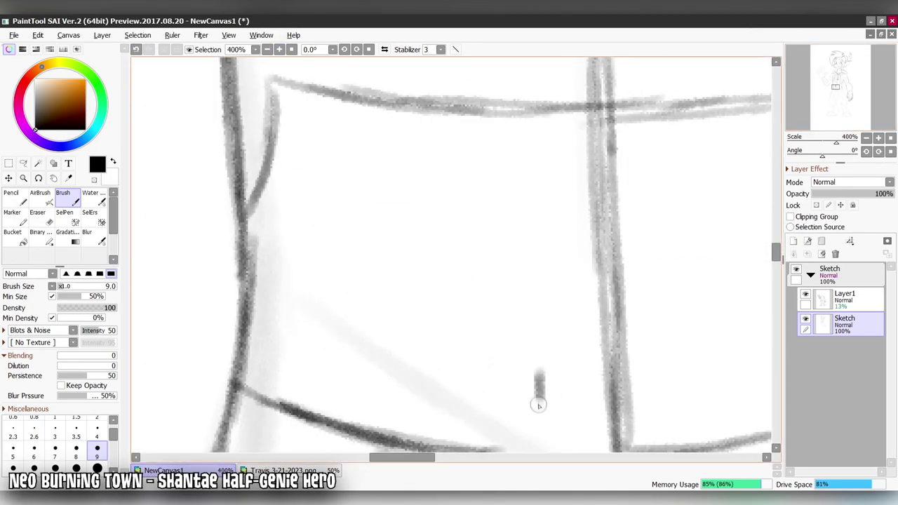
mouse_move(537, 365)
mouse_down()
mouse_move(489, 333)
mouse_move(490, 239)
mouse_up()
key(h)
drag(409, 240, 583, 137)
mouse_move(584, 149)
mouse_down()
mouse_move(579, 266)
mouse_move(505, 349)
mouse_up()
mouse_move(397, 398)
mouse_down()
mouse_move(516, 351)
mouse_move(577, 271)
mouse_move(582, 146)
mouse_up()
key(e)
drag(533, 323, 508, 362)
mouse_move(421, 389)
mouse_down()
mouse_move(505, 370)
mouse_move(568, 320)
mouse_move(607, 260)
mouse_move(589, 239)
mouse_move(595, 150)
mouse_up()
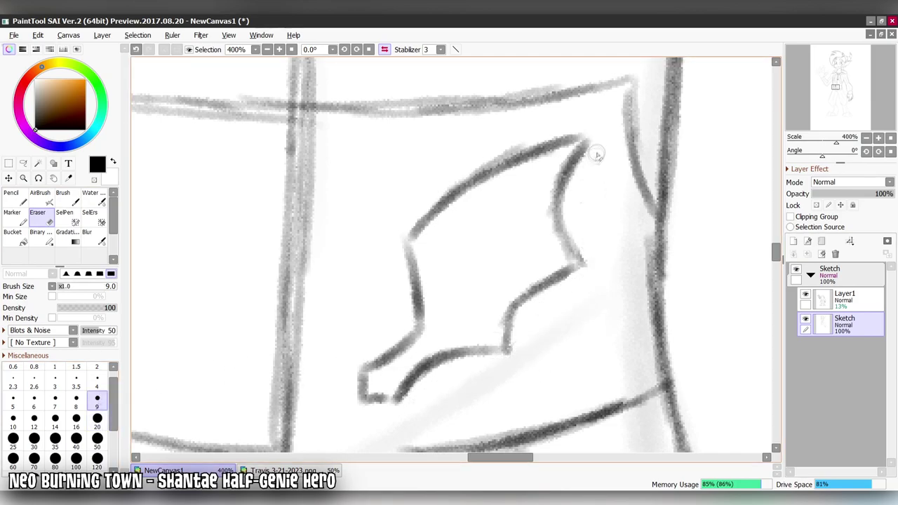
- Draw a double-outlined infinity symbol on the other half of the belly pocket
click(384, 49)
key(b)
mouse_move(491, 253)
mouse_down()
mouse_move(421, 252)
mouse_move(421, 295)
mouse_up()
mouse_move(336, 363)
mouse_down()
mouse_move(321, 311)
mouse_move(442, 299)
mouse_move(593, 313)
mouse_move(477, 210)
mouse_move(351, 382)
mouse_move(358, 275)
mouse_move(523, 346)
mouse_move(562, 196)
mouse_move(368, 355)
mouse_move(354, 337)
mouse_move(561, 203)
mouse_move(354, 340)
mouse_up()
scroll(388, 316, down, 3)
scroll(388, 316, up, 2)
- Deform the infinity symbol to tilt it in line with the pocket's perspective, making it slightly narrower
key(a)
key(ctrl+t)
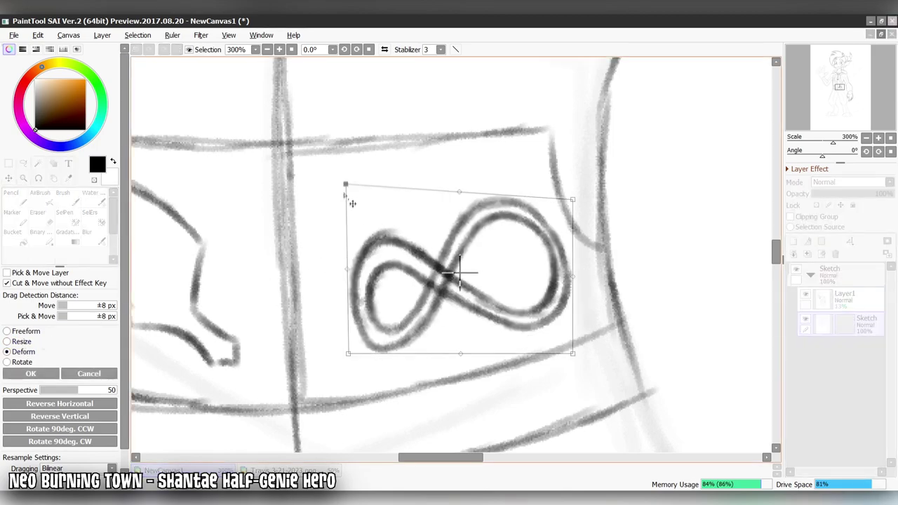
drag(351, 274, 341, 267)
drag(573, 353, 558, 349)
key(Return)
key(b)
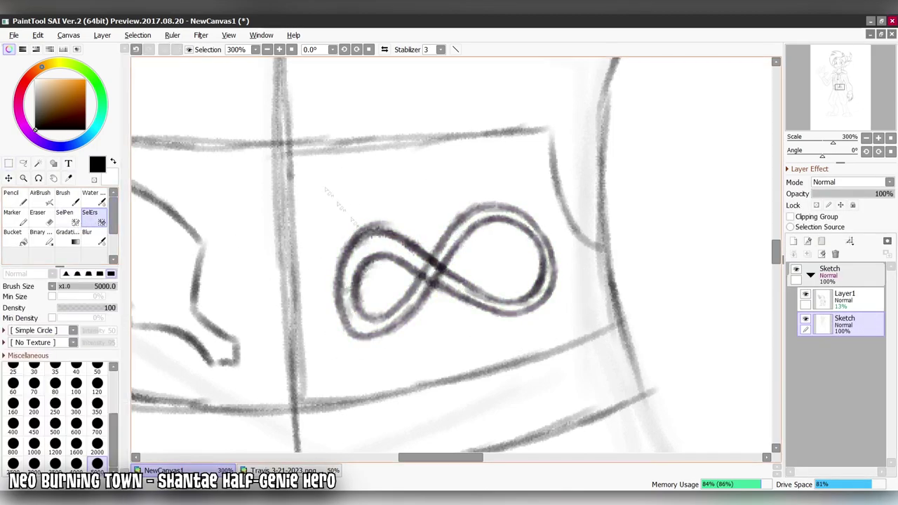
- Handwrite the heading "Fun Fact:" in the empty area beside the pocket with a size 4 brush
click(850, 95)
click(97, 426)
scroll(393, 169, up, 1)
drag(378, 146, 381, 186)
drag(377, 148, 395, 146)
drag(399, 167, 442, 184)
drag(478, 144, 479, 181)
mouse_move(476, 144)
mouse_down()
mouse_move(498, 144)
mouse_move(495, 163)
mouse_up()
drag(527, 165, 530, 183)
drag(552, 166, 552, 181)
drag(567, 143, 569, 181)
drag(558, 159, 582, 155)
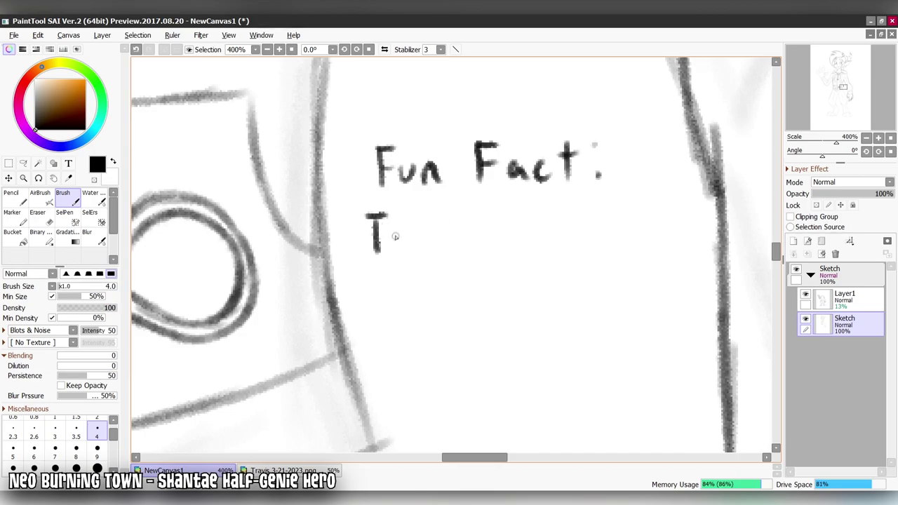
- Handwrite "This is his" on the line below the "Fun Fact:" heading
drag(391, 219, 395, 252)
drag(438, 228, 427, 252)
drag(482, 233, 482, 254)
drag(514, 234, 500, 254)
drag(549, 217, 551, 256)
drag(620, 226, 605, 257)
- Continue the handwritten note on two more lines, starting with "Au"
drag(364, 316, 379, 276)
mouse_move(420, 275)
mouse_down()
mouse_move(421, 315)
mouse_move(432, 279)
mouse_up()
drag(482, 315, 553, 272)
drag(577, 300, 650, 308)
mouse_move(637, 287)
mouse_down()
mouse_move(692, 281)
mouse_move(718, 302)
mouse_up()
drag(725, 291, 747, 302)
drag(430, 348, 416, 374)
drag(436, 356, 449, 397)
mouse_move(465, 377)
mouse_down()
mouse_move(490, 358)
mouse_move(507, 377)
mouse_up()
drag(535, 358, 533, 379)
drag(559, 327, 560, 381)
- Undo the handwritten note beside the pocket
click(137, 49)
click(136, 49)
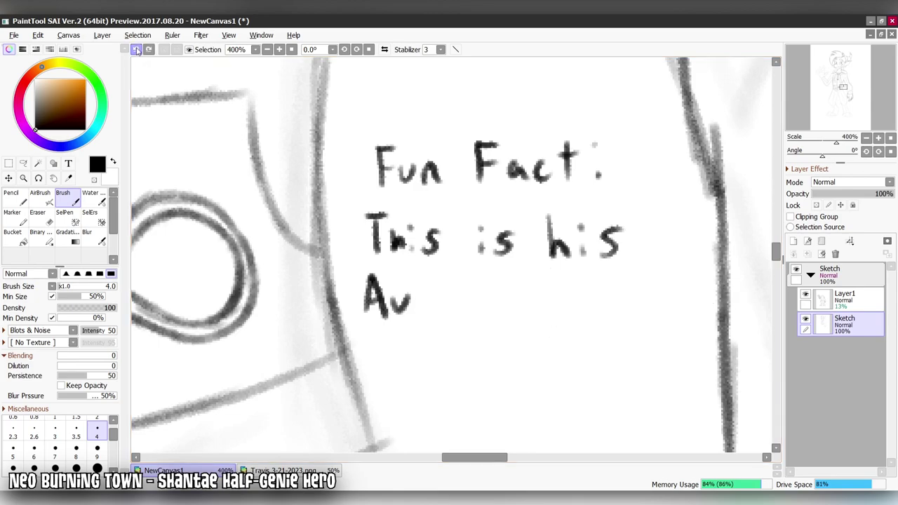
click(136, 49)
click(137, 49)
click(136, 49)
click(137, 50)
- Outline the raised arm's bent sleeve up to the shoulder and its wrist cuff with a size 9 brush
key(minus)
key(minus)
key(minus)
key(minus)
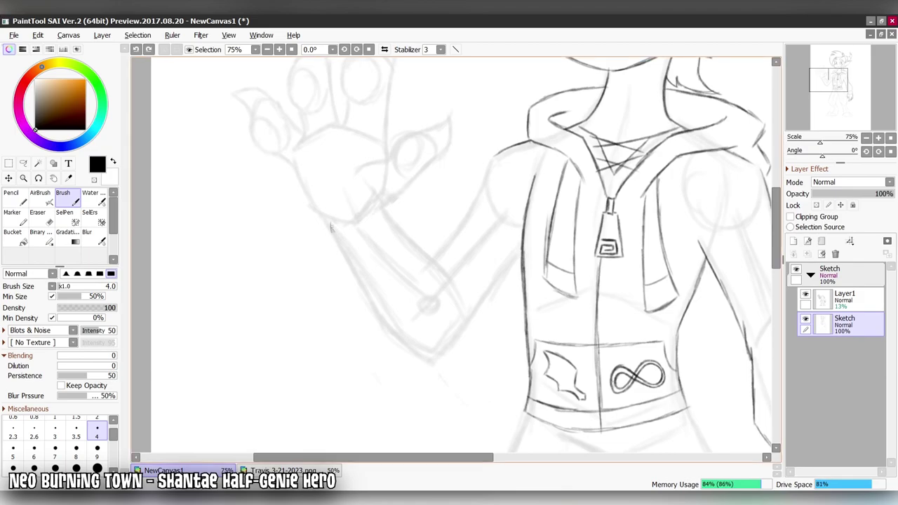
key(bracketright)
key(bracketright)
key(bracketright)
key(bracketright)
key(bracketright)
mouse_move(390, 210)
mouse_down()
mouse_move(439, 235)
mouse_move(429, 248)
mouse_move(460, 284)
mouse_up()
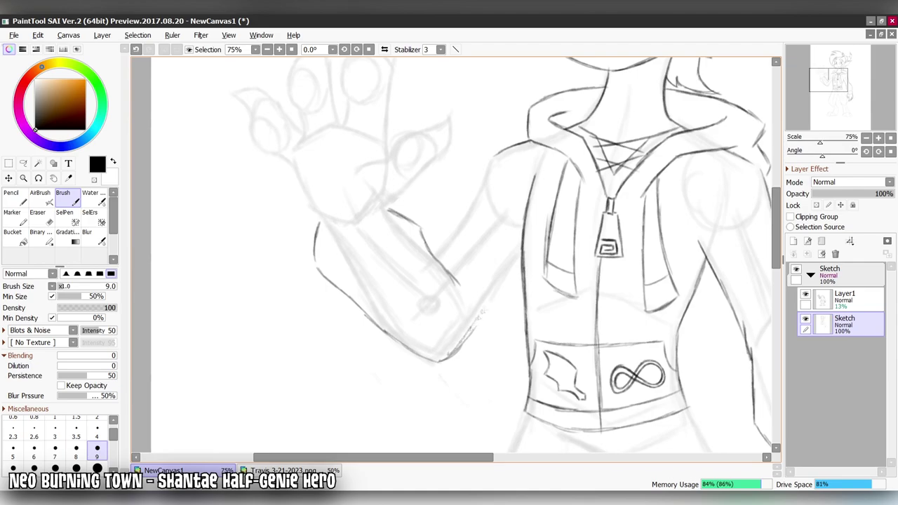
drag(442, 360, 521, 254)
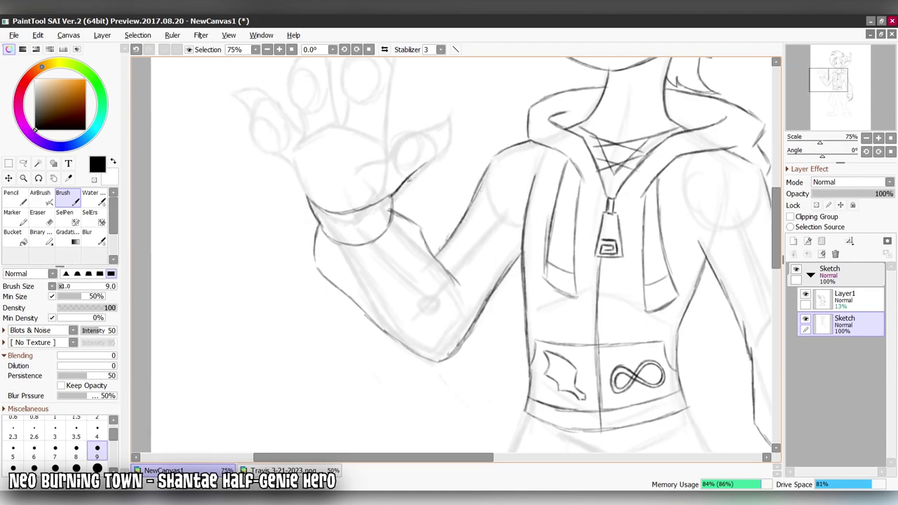
- Draw the raised hand's thumb with a pointed claw and an oval pad
key(h)
scroll(409, 180, up, 1)
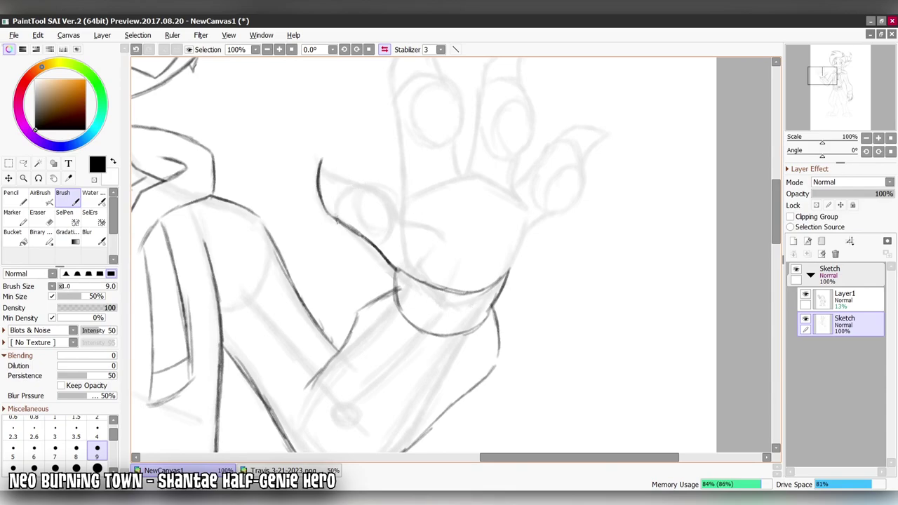
key(h)
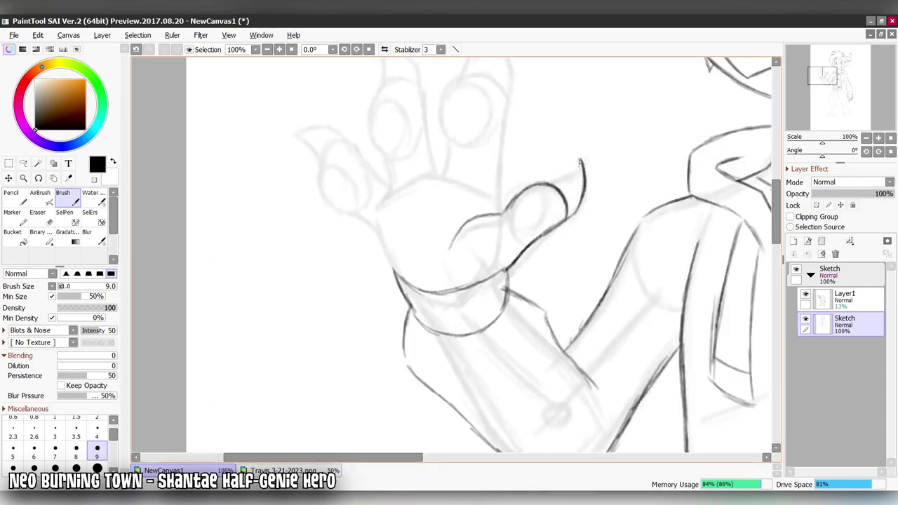
scroll(542, 208, up, 1)
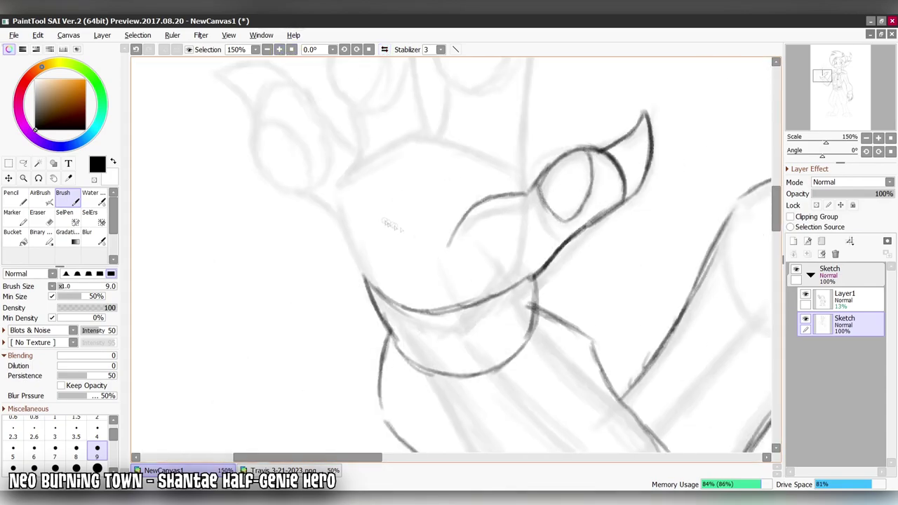
- Draw the palm pad and outline the index finger with its rounded tip and oval pad
drag(368, 226, 465, 203)
drag(522, 193, 551, 302)
drag(551, 302, 572, 137)
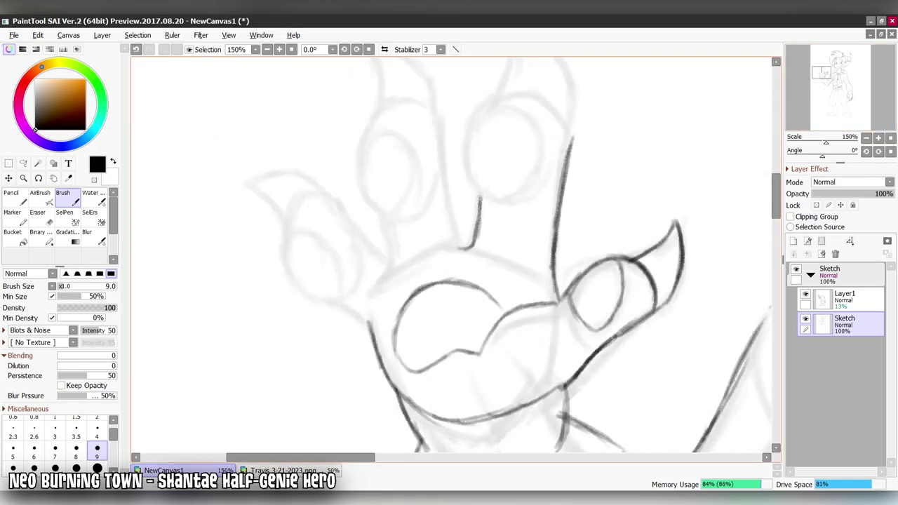
drag(470, 157, 561, 121)
drag(489, 123, 535, 190)
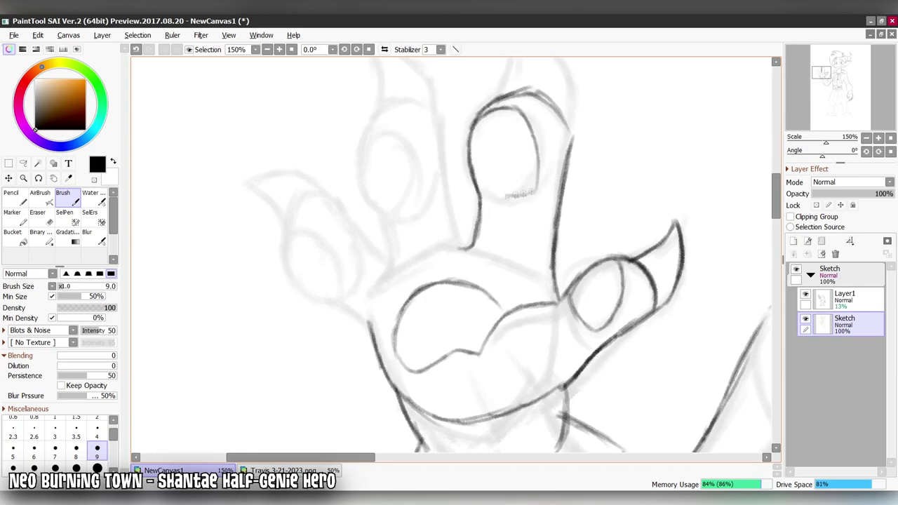
- Outline the raised hand's middle and little fingers and their pads
drag(462, 247, 441, 125)
drag(362, 141, 440, 128)
drag(364, 163, 395, 199)
drag(292, 202, 301, 280)
drag(293, 242, 347, 296)
- Draw pointed claws on the raised hand's three fingers and finish their fingertip pads
key(h)
scroll(449, 253, up, 2)
mouse_move(336, 226)
mouse_down()
mouse_move(325, 165)
mouse_move(365, 74)
mouse_up()
mouse_move(462, 197)
mouse_down()
mouse_move(542, 156)
mouse_move(544, 197)
mouse_up()
mouse_move(569, 273)
mouse_down()
mouse_move(604, 242)
mouse_move(642, 270)
mouse_move(619, 312)
mouse_up()
- Undo the last little-finger strokes and redraw the finger's rounded tip in a view rotated to -45°
key(ctrl+z)
key(ctrl+z)
key(ctrl+z)
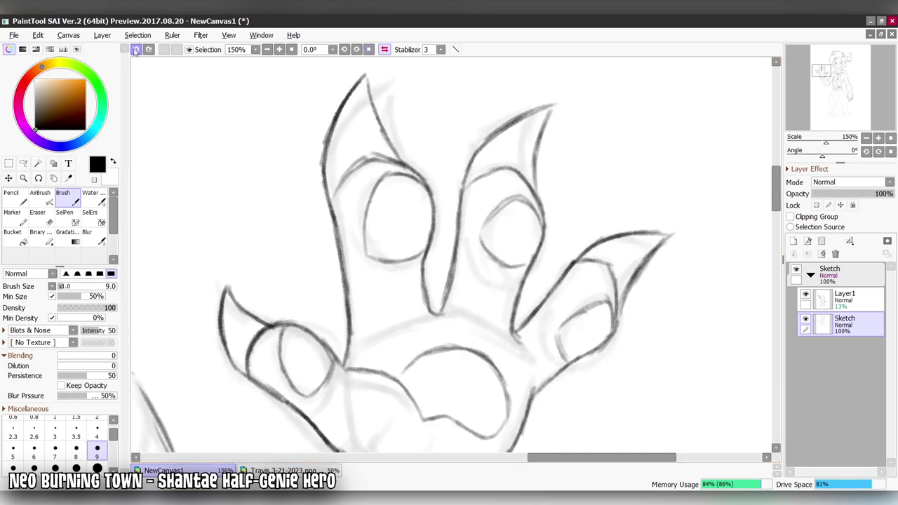
key(Delete)
key(Delete)
key(Delete)
drag(565, 125, 614, 179)
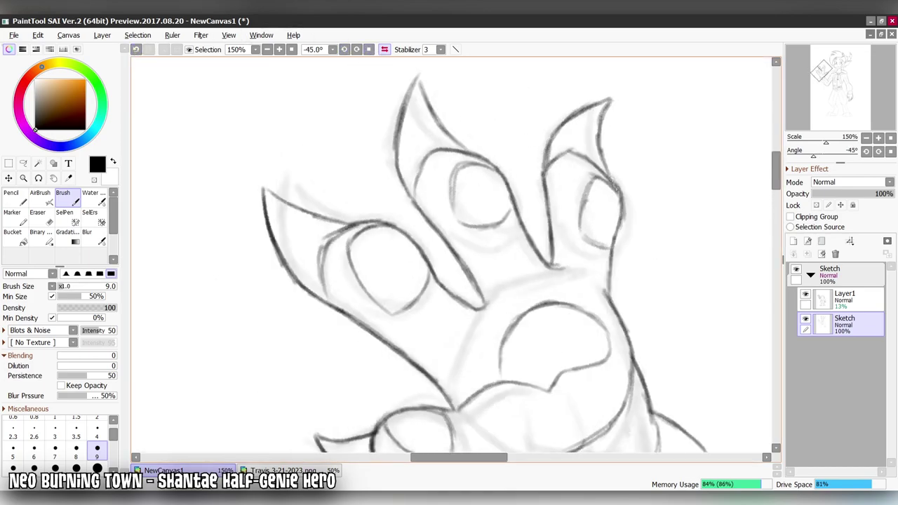
- Outline the leg below the lowered hand along its inner and outer edges, from the crotch to the ankle
key(h)
key(End)
click(828, 124)
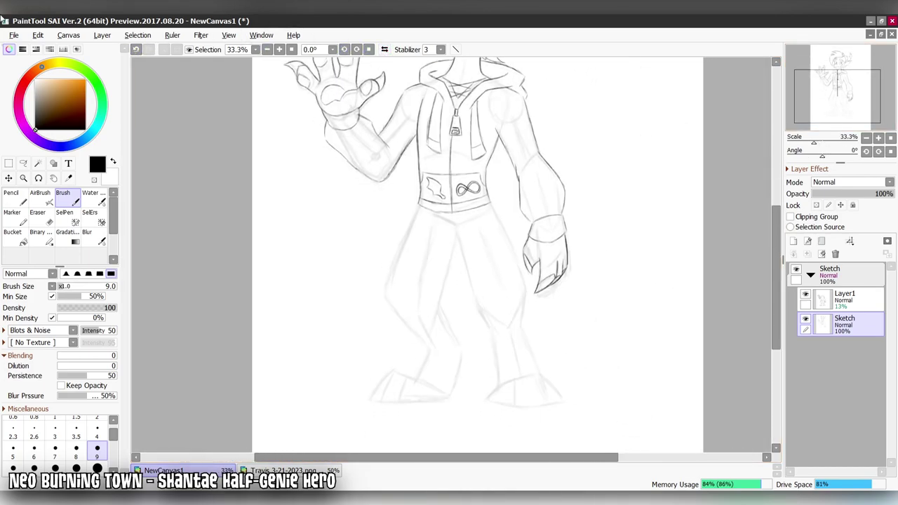
scroll(436, 160, up, 3)
mouse_move(475, 145)
mouse_down()
mouse_move(427, 75)
mouse_move(431, 175)
mouse_move(470, 322)
mouse_move(466, 163)
mouse_up()
drag(467, 164, 489, 221)
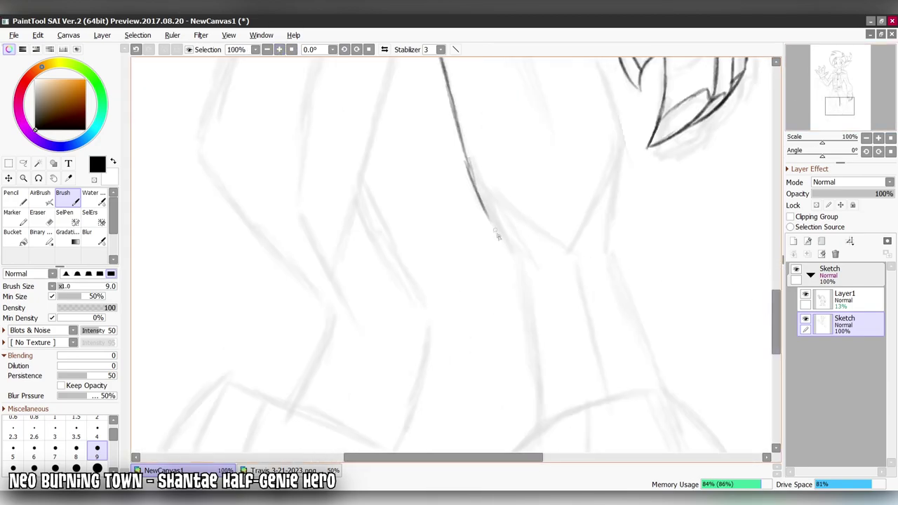
drag(524, 332, 535, 436)
mouse_move(621, 260)
mouse_down()
mouse_move(666, 392)
mouse_move(623, 223)
mouse_up()
- Outline the other leg's thigh, bent knee and shin on both sides, including the inner thigh
scroll(625, 281, up, 2)
scroll(623, 223, up, 3)
mouse_move(287, 364)
mouse_down()
mouse_move(302, 302)
mouse_move(396, 90)
mouse_up()
drag(610, 94, 709, 339)
scroll(709, 340, down, 4)
drag(711, 225, 590, 376)
scroll(600, 270, down, 4)
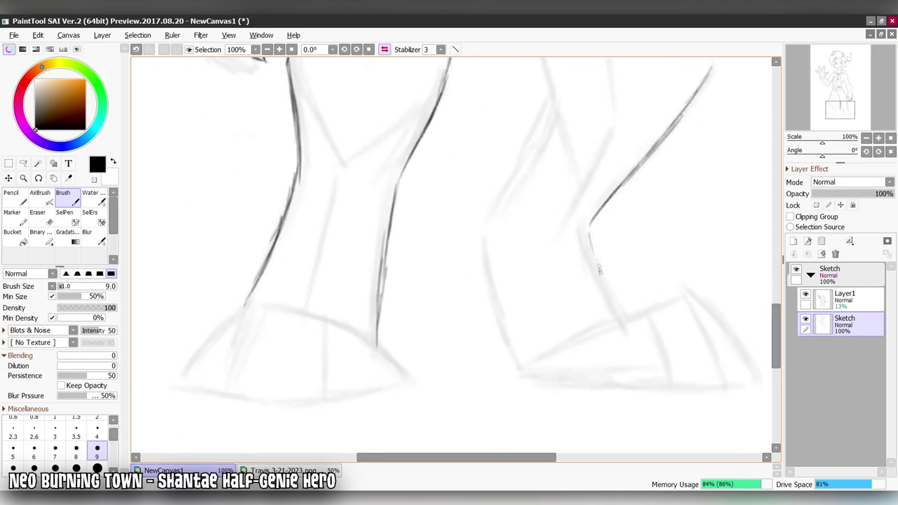
mouse_move(514, 370)
mouse_down()
mouse_move(484, 211)
mouse_move(491, 113)
mouse_up()
scroll(491, 112, up, 5)
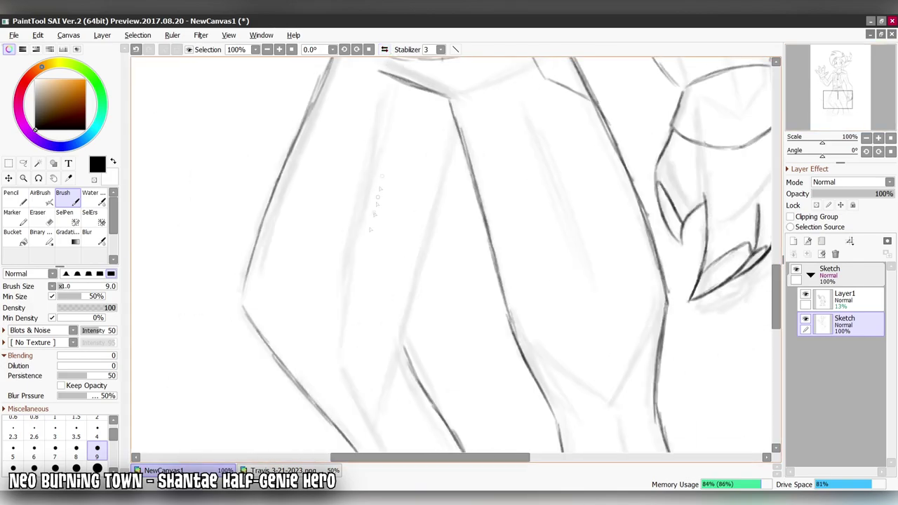
drag(403, 321, 461, 138)
- Draw both feet over the construction shapes, each with three large pointed toes
key(Delete)
key(Delete)
key(Delete)
drag(483, 333, 607, 240)
mouse_move(485, 295)
mouse_down()
mouse_move(529, 205)
mouse_move(421, 210)
mouse_up()
drag(404, 102, 386, 188)
drag(449, 253, 501, 183)
mouse_move(502, 144)
mouse_down()
mouse_move(581, 171)
mouse_move(602, 93)
mouse_up()
key(Home)
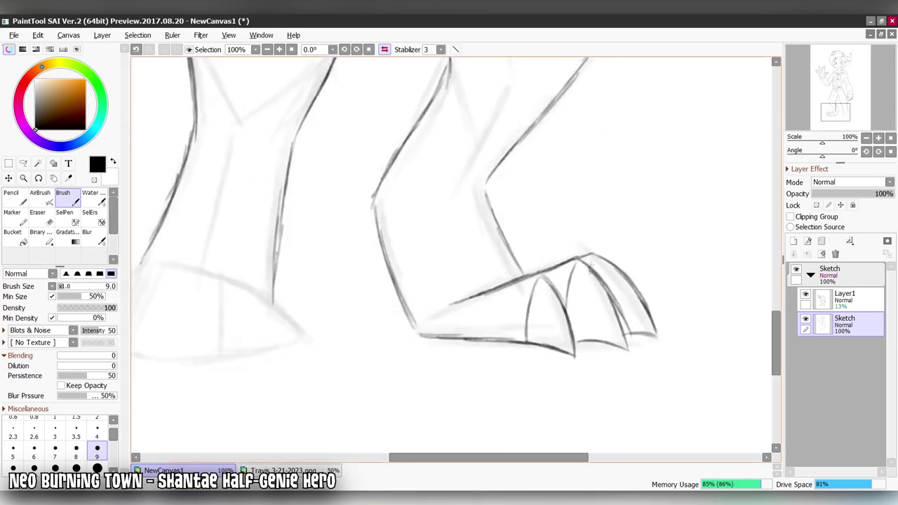
scroll(592, 264, left, 5)
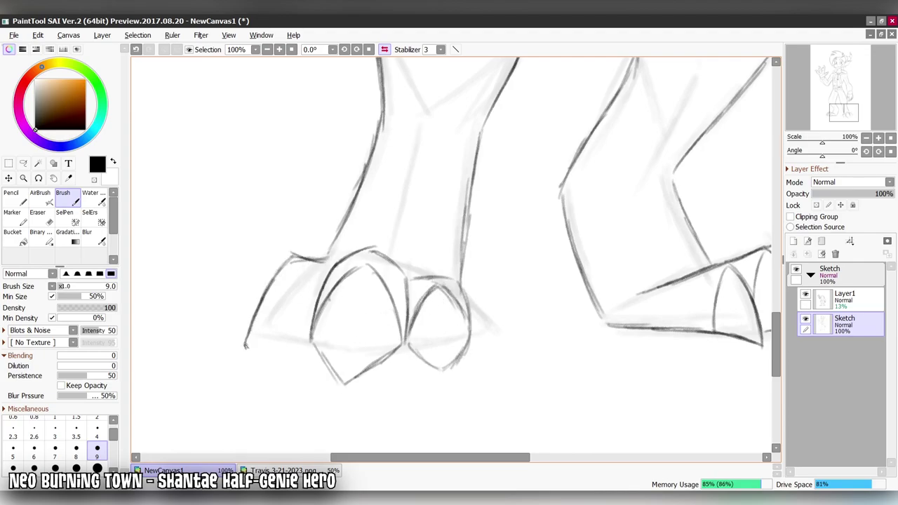
- Hide Layer1, create a new layer above the Sketch layer and draw baggy trouser legs with rounded hems at the knees
scroll(612, 151, up, 10)
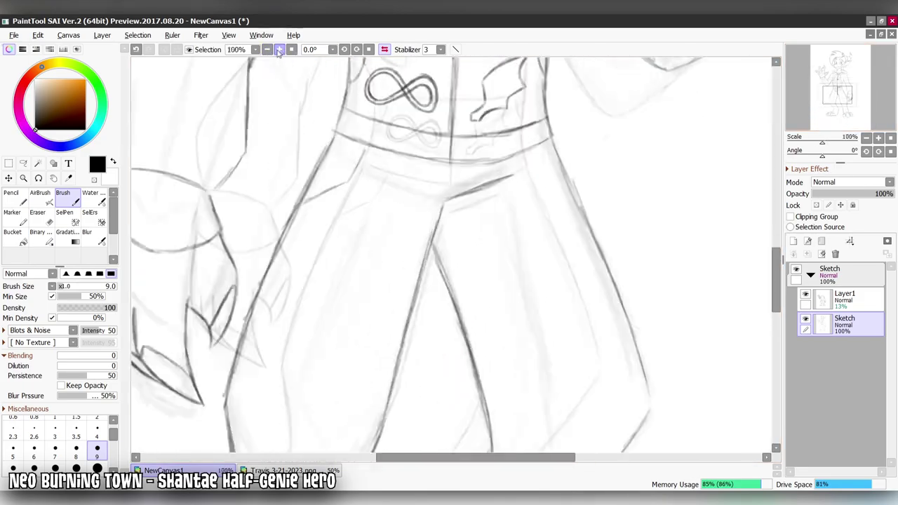
scroll(612, 152, down, 5)
mouse_move(835, 78)
mouse_down()
mouse_move(835, 90)
mouse_move(835, 79)
mouse_up()
click(794, 241)
click(835, 72)
scroll(307, 274, up, 2)
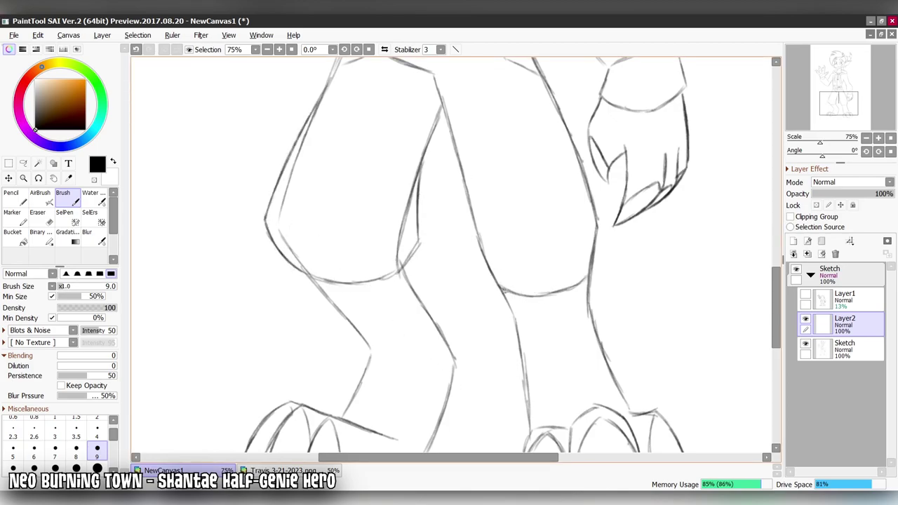
key(h)
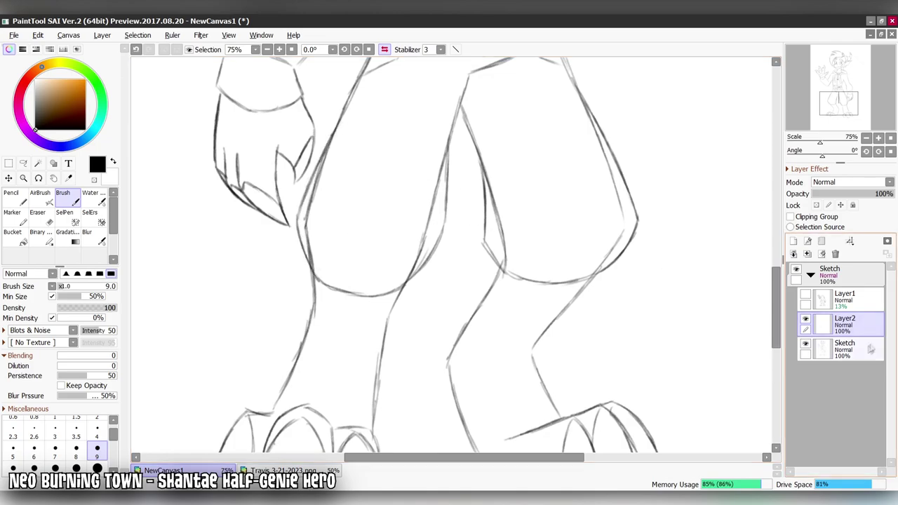
- Erase the old thigh lines inside the baggy trouser legs on the Sketch layer
click(848, 349)
key(e)
drag(439, 182, 417, 274)
drag(498, 212, 516, 278)
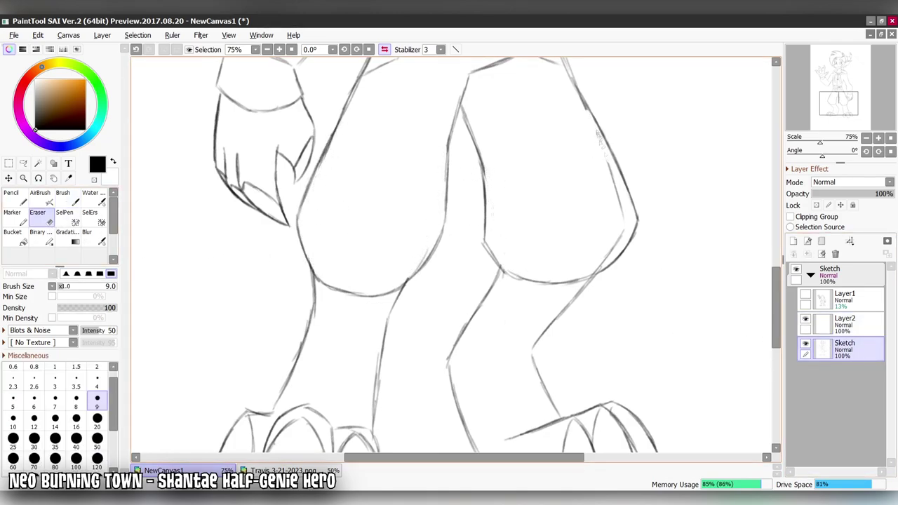
scroll(452, 255, up, 2)
- Merge Layer2 into the Sketch layer and add inner contour lines to the toes of both feet
key(h)
key(b)
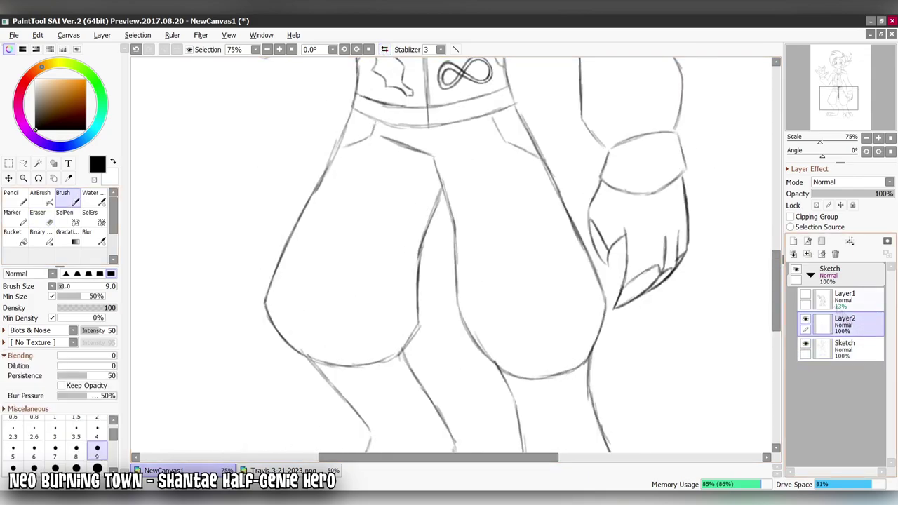
scroll(453, 255, down, 4)
scroll(516, 263, up, 4)
key(h)
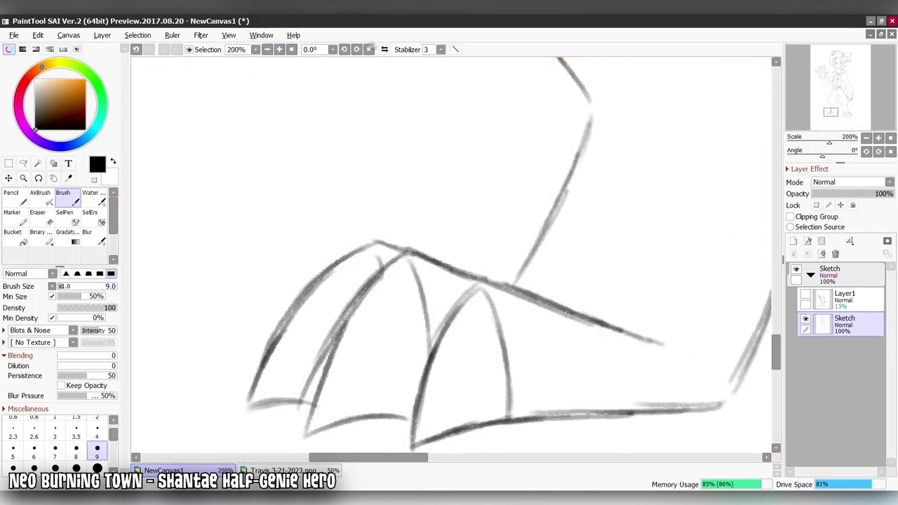
drag(176, 295, 758, 252)
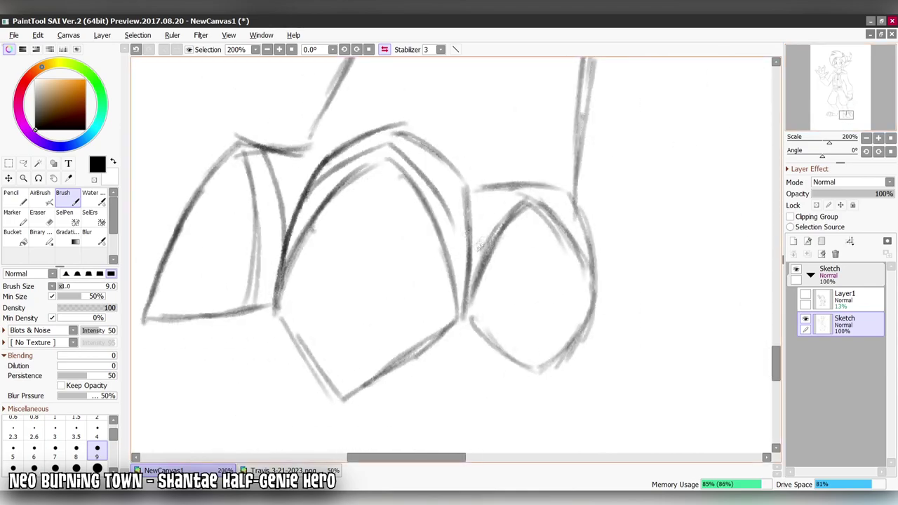
click(266, 49)
key(h)
- Draw crisscrossing wrap lines on a new layer across the bent leg's shin, from the trouser hem to the foot
key(ctrl+z)
drag(396, 153, 281, 198)
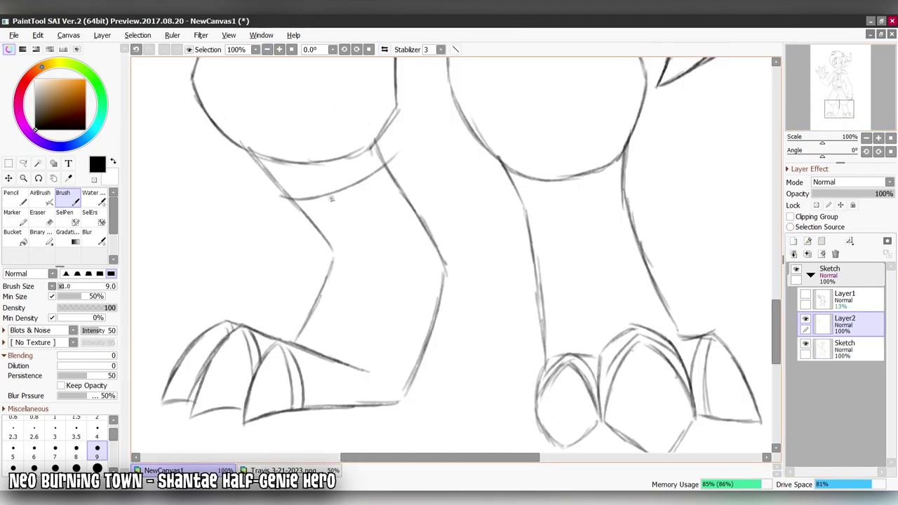
drag(329, 241, 425, 260)
drag(330, 286, 431, 309)
drag(299, 337, 414, 324)
drag(325, 335, 406, 353)
- Draw matching zigzag wrap lines across the straight leg's shin
drag(520, 211, 618, 179)
mouse_move(532, 253)
mouse_down()
mouse_move(627, 205)
mouse_move(652, 234)
mouse_up()
drag(541, 298, 654, 248)
drag(543, 329, 640, 285)
drag(567, 327, 660, 315)
- Erase the wrap line ends that stick out past the shins and merge Layer2 into the Sketch layer
key(e)
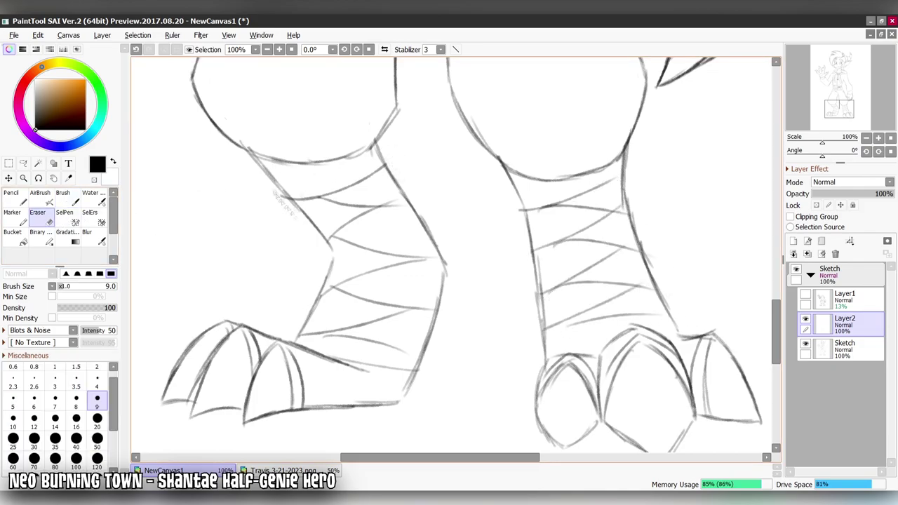
key(ctrl+e)
scroll(449, 252, down, 3)
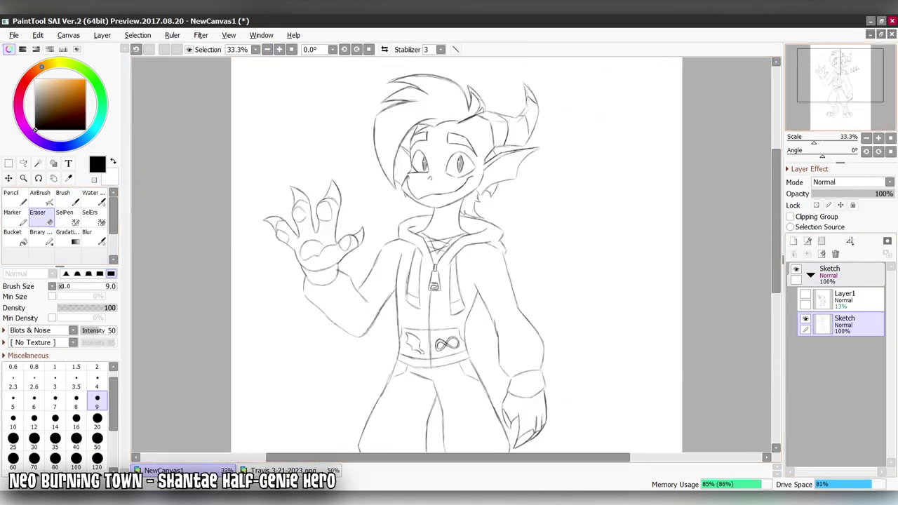
- Draw the shirt neckline across the base of the neck and delete the hidden rough Layer1
scroll(449, 253, up, 3)
key(b)
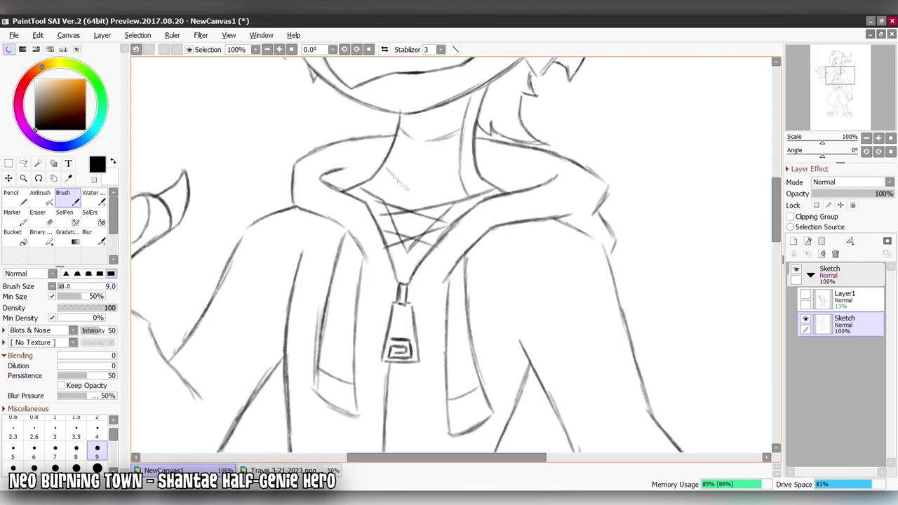
scroll(402, 181, down, 3)
click(844, 298)
click(835, 253)
- Lower the Sketch layer's opacity to 52% and add a new layer above it
click(266, 50)
scroll(406, 228, up, 5)
drag(890, 194, 852, 195)
key(ctrl+shift+n)
- Thicken the upper eyelid lines of both eyes on the Sketch layer
mouse_move(491, 267)
mouse_down()
mouse_move(431, 214)
mouse_move(446, 316)
mouse_up()
click(845, 323)
key(Delete)
drag(485, 225, 508, 146)
key(Insert)
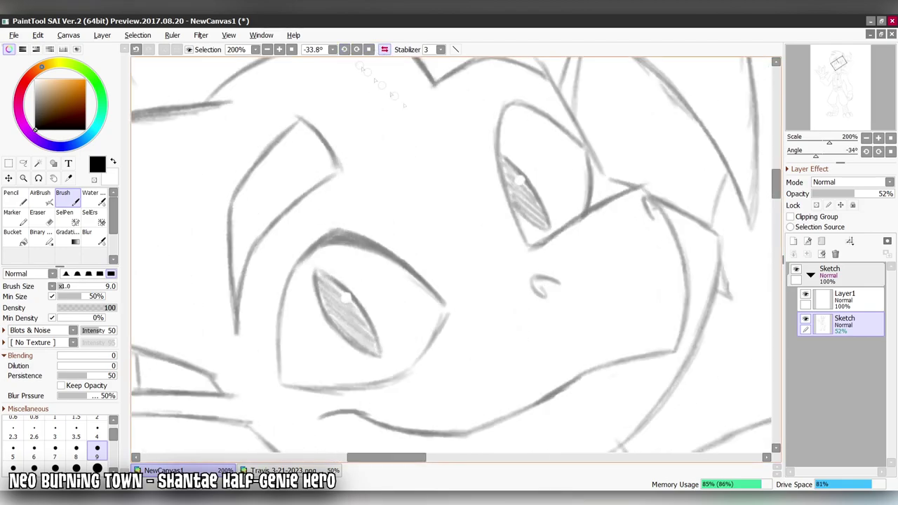
key(Insert)
key(Home)
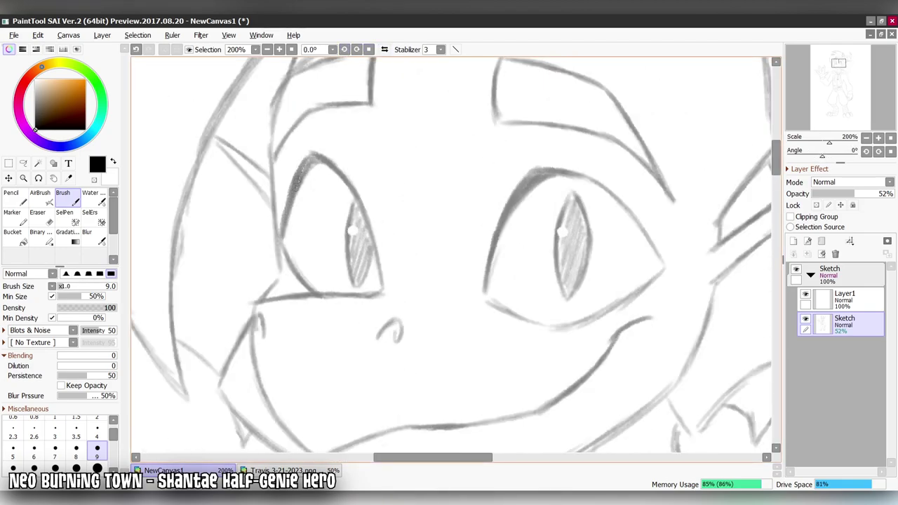
- Draw the inner side edges of both glasses lenses on Layer1, between the eyes
click(844, 298)
drag(469, 301, 469, 229)
key(ctrl+z)
drag(475, 306, 475, 204)
key(Insert)
drag(521, 295, 522, 202)
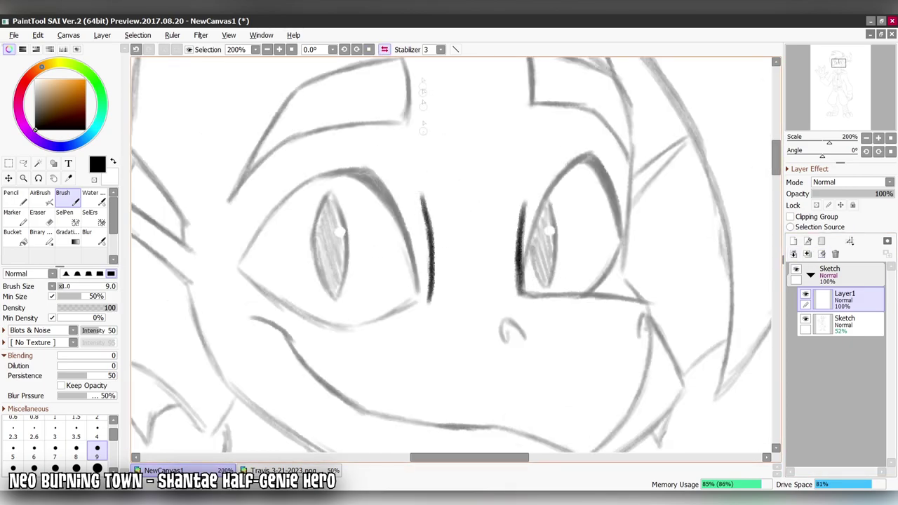
- Complete both lens outlines with top, outer and lower edges around the eyes
mouse_move(423, 131)
mouse_down()
mouse_move(471, 202)
mouse_move(558, 142)
mouse_move(660, 126)
mouse_up()
key(Insert)
key(Home)
mouse_move(518, 199)
mouse_down()
mouse_move(561, 150)
mouse_move(637, 121)
mouse_up()
key(Insert)
mouse_move(229, 165)
mouse_down()
mouse_move(239, 257)
mouse_move(257, 280)
mouse_up()
key(Insert)
mouse_move(430, 300)
mouse_down()
mouse_move(386, 317)
mouse_move(281, 327)
mouse_move(229, 205)
mouse_move(226, 176)
mouse_up()
key(Insert)
key(Delete)
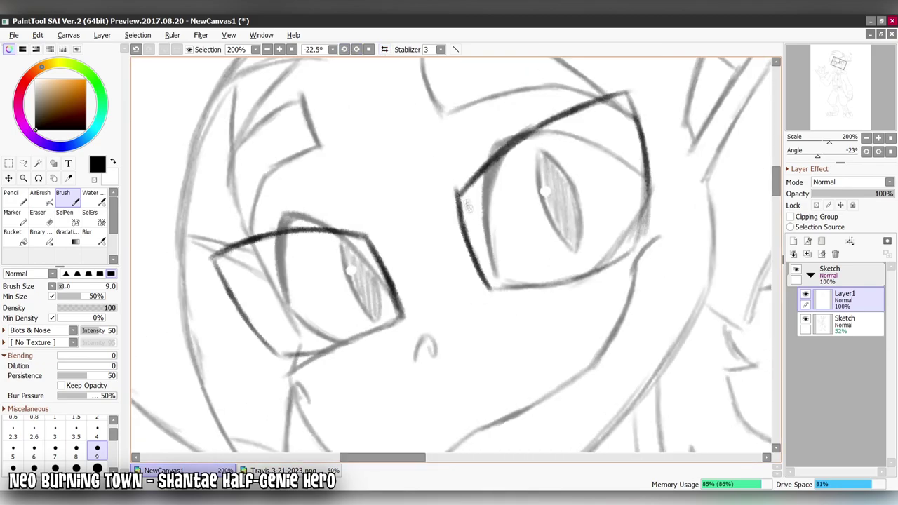
- Draw a second browline contour above each lens, ending in squared outer corners
drag(443, 195, 548, 100)
key(ctrl+z)
mouse_move(442, 198)
mouse_down()
mouse_move(539, 103)
mouse_move(646, 62)
mouse_move(646, 163)
mouse_up()
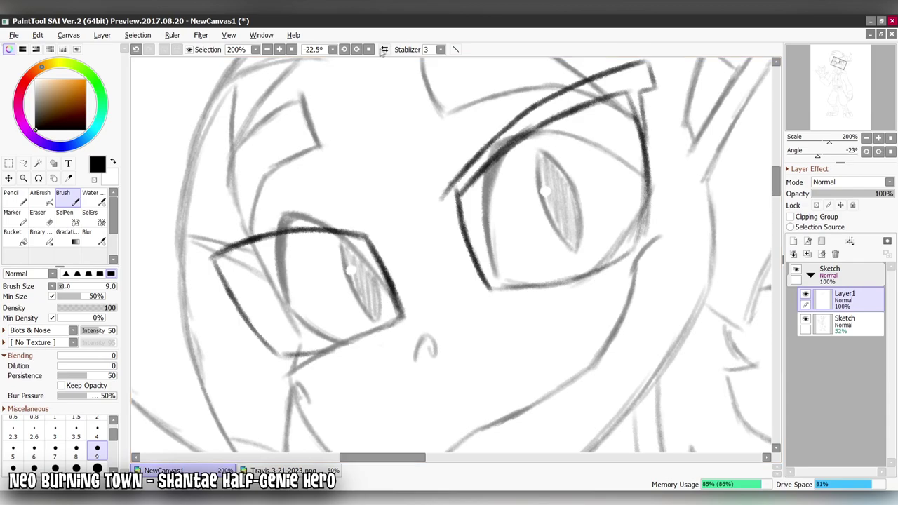
key(End)
key(Insert)
drag(517, 195, 680, 140)
drag(627, 151, 696, 169)
- Draw the glasses' bridge between the lenses and thicken the side edges of the frame
drag(524, 208, 519, 290)
drag(443, 294, 444, 219)
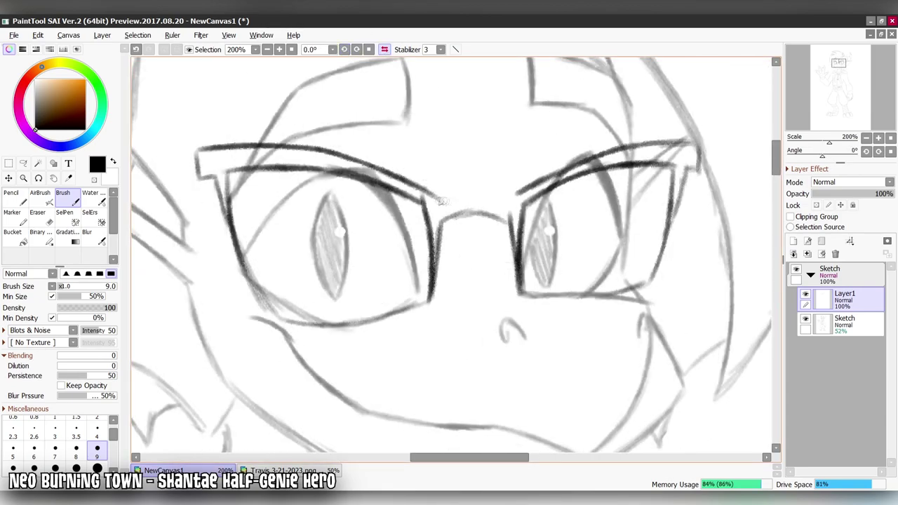
key(Insert)
drag(232, 216, 212, 149)
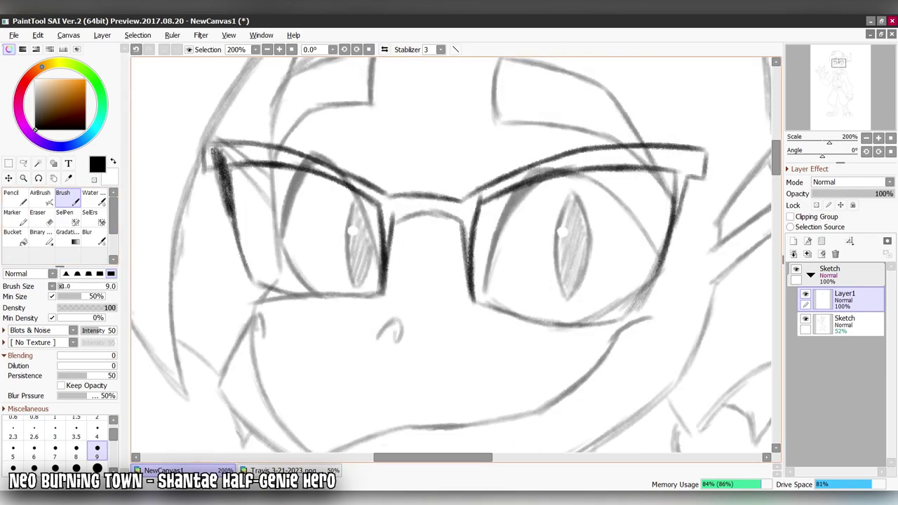
- Fill the thick browline rim solid black above the lens nearest the long hair fringe
key(Insert)
key(Delete)
mouse_move(493, 302)
mouse_down()
mouse_move(519, 267)
mouse_move(625, 200)
mouse_up()
drag(537, 239, 621, 199)
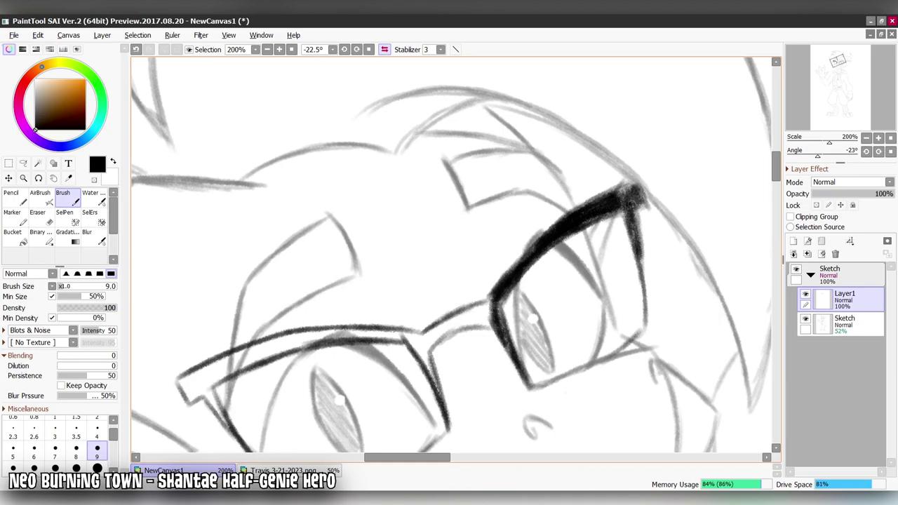
key(Delete)
key(Insert)
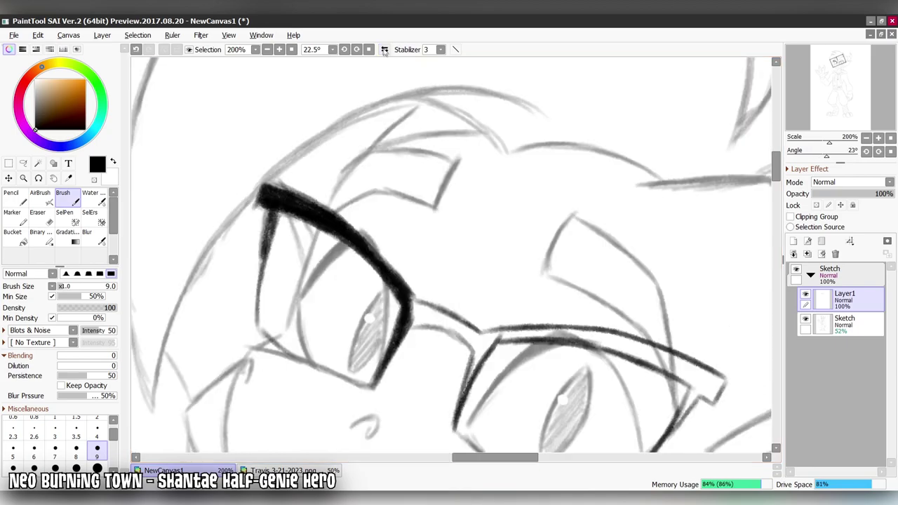
- Fill the glasses' bridge and the rim above the lens nearest the finned ear solid black
key(Delete)
key(Delete)
drag(485, 307, 541, 247)
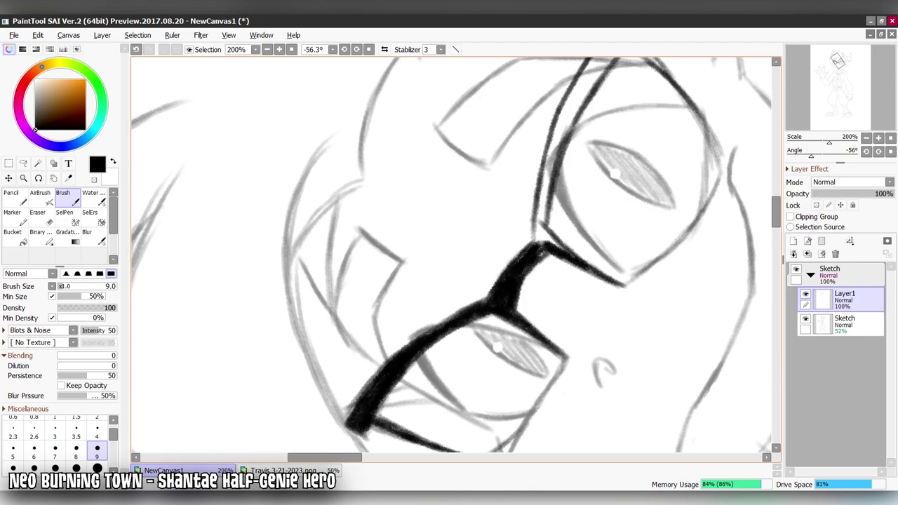
mouse_move(537, 213)
mouse_down()
mouse_move(595, 76)
mouse_move(594, 254)
mouse_move(642, 205)
mouse_up()
drag(574, 272, 635, 200)
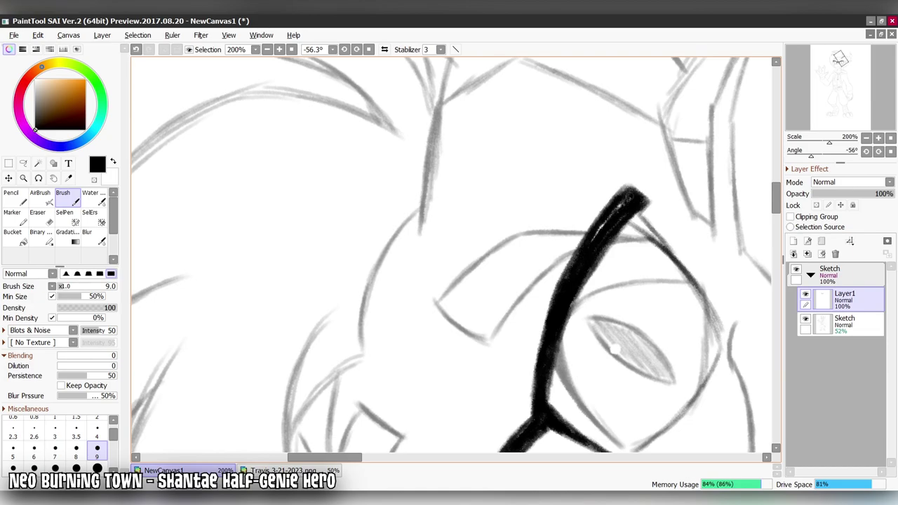
- Thicken the outer side edge of the lens nearest the finned ear
key(Delete)
key(Delete)
key(Delete)
key(Delete)
key(Delete)
key(Delete)
key(Delete)
key(Delete)
key(Delete)
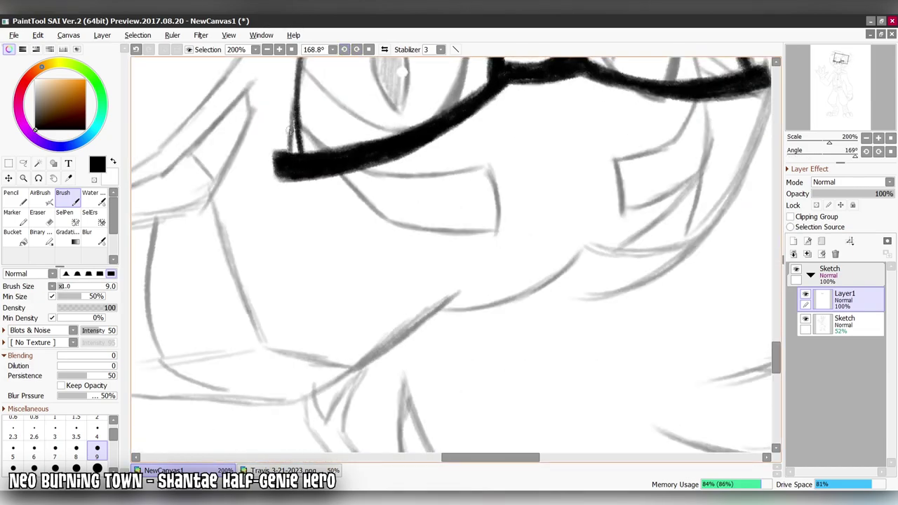
key(Home)
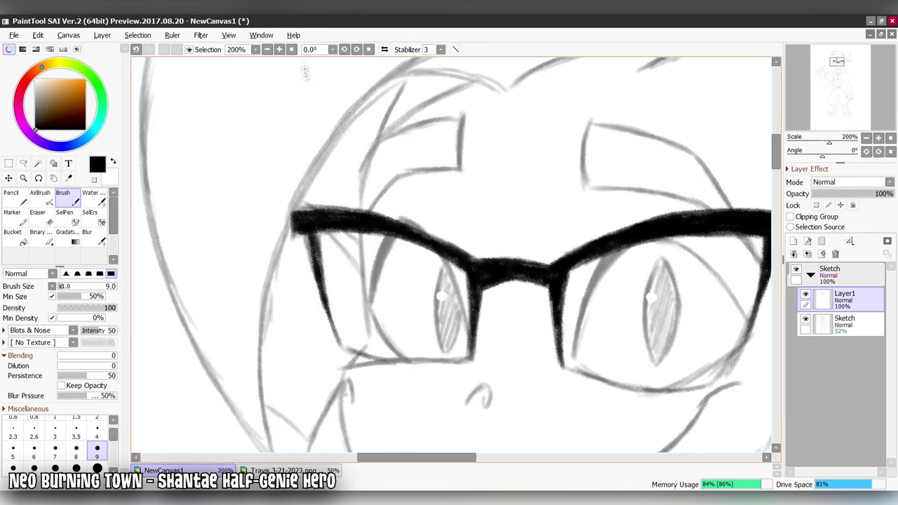
- Merge the glasses layer into the Sketch layer at 100% opacity
key(minus)
key(minus)
click(845, 323)
key(ctrl+e)
key(minus)
key(minus)
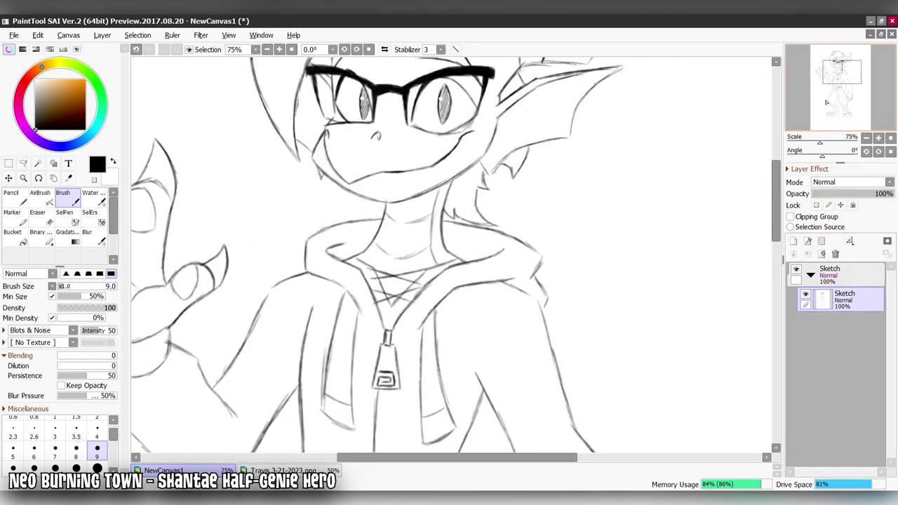
- Scale the whole sketch down with Free Transform and reposition it on the canvas
key(ctrl+t)
scroll(491, 379, down, 3)
drag(521, 410, 485, 357)
scroll(485, 357, up, 1)
key(Return)
key(plus)
key(plus)
scroll(456, 260, up, 3)
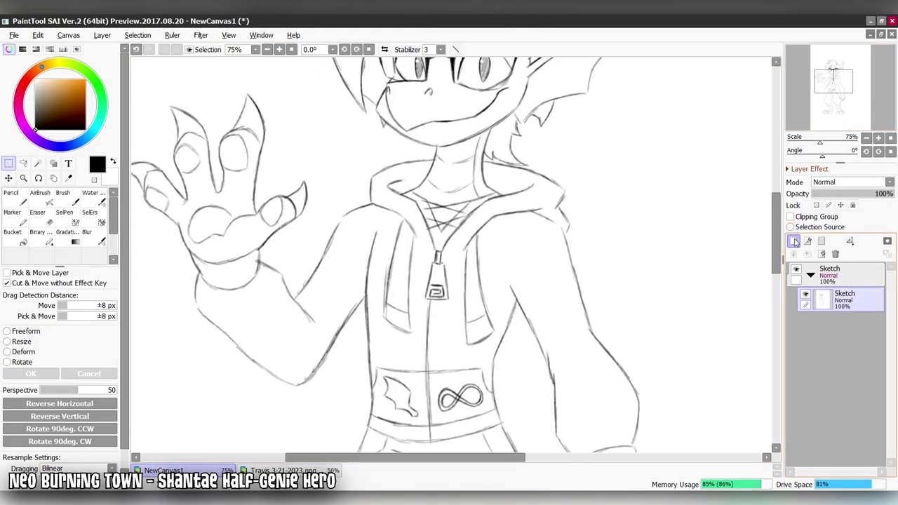
- Draw the tail's long upward-sweeping curve beside the straight leg on a new 48% opacity layer with brush size 20
key(ctrl+shift+n)
key(b)
click(851, 194)
key(minus)
scroll(443, 300, down, 3)
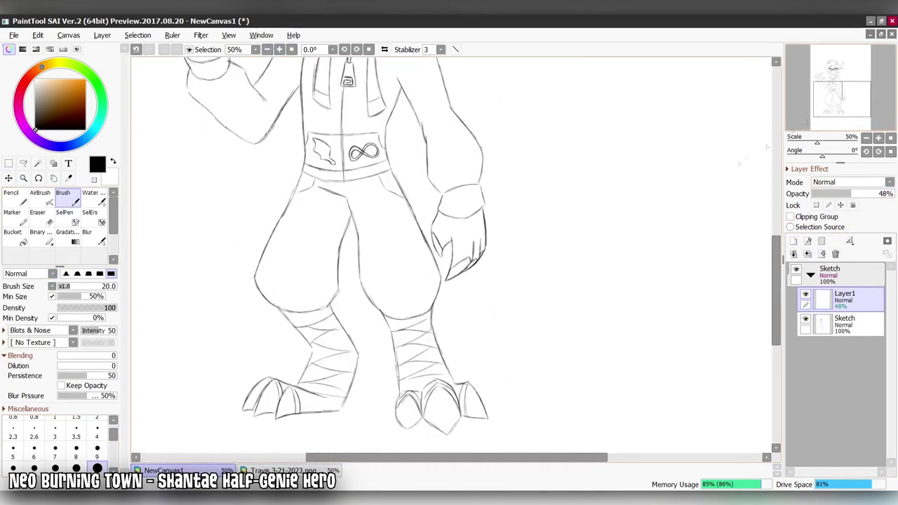
key(h)
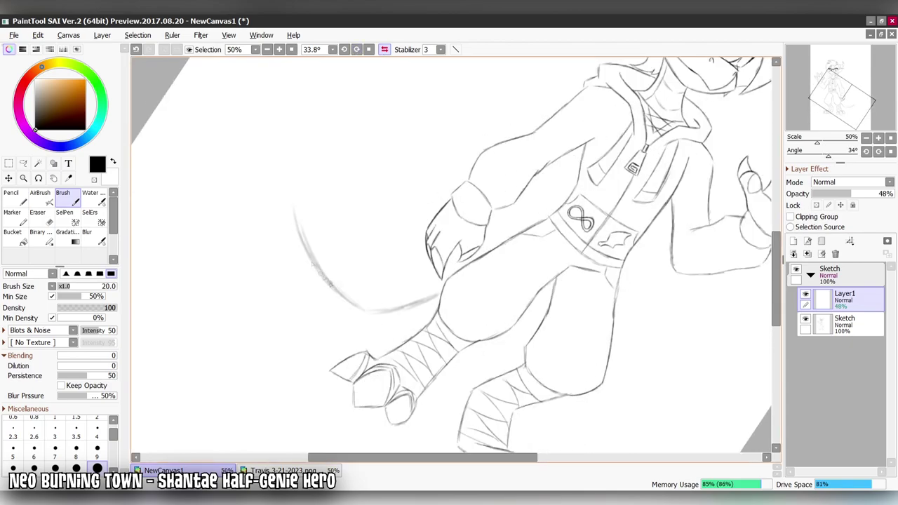
drag(289, 153, 317, 90)
key(Delete)
key(h)
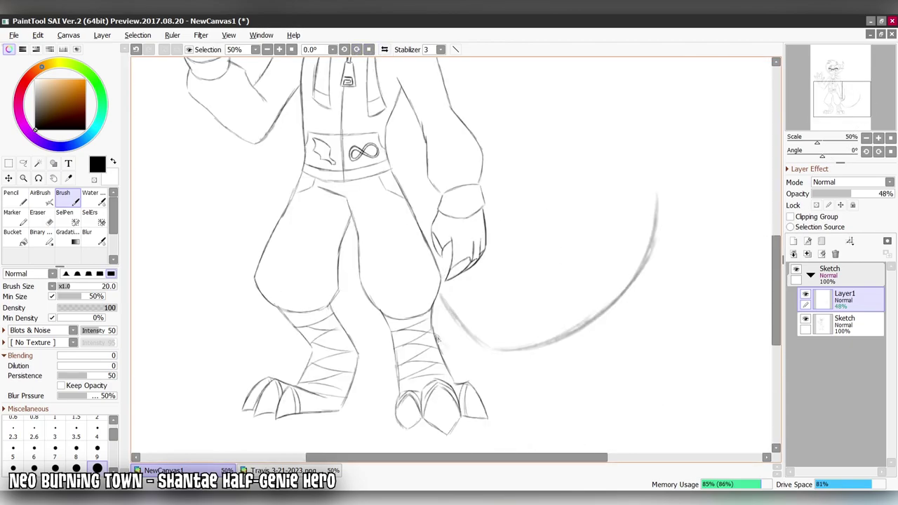
- Add the tail's remaining parallel contour curves from behind the leg toward the raised tip
key(h)
key(End)
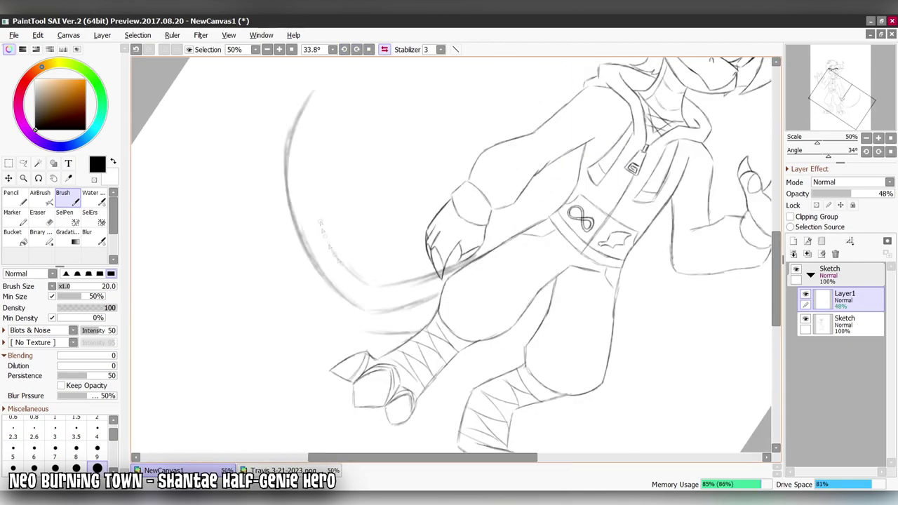
drag(282, 184, 323, 84)
key(Delete)
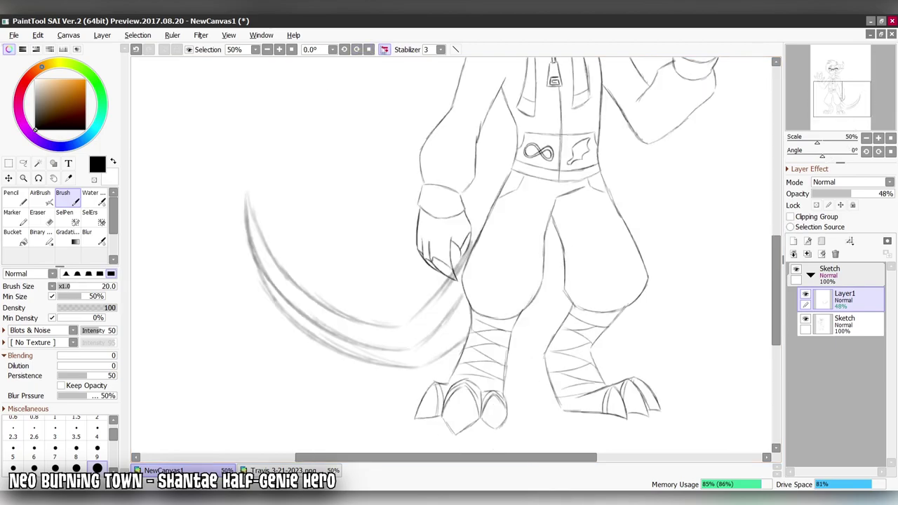
- Draw a large pointed fur tuft with spiky base locks around the end of the tail
key(h)
key(h)
key(End)
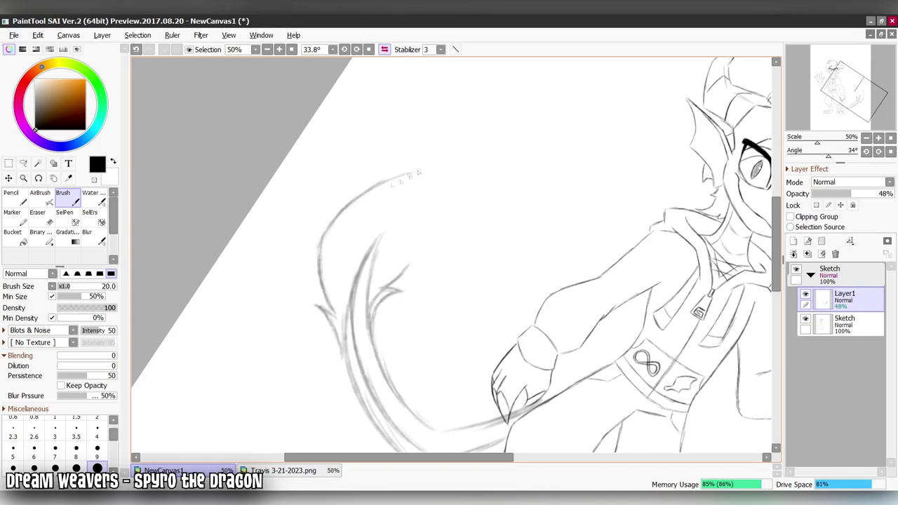
key(Delete)
key(Delete)
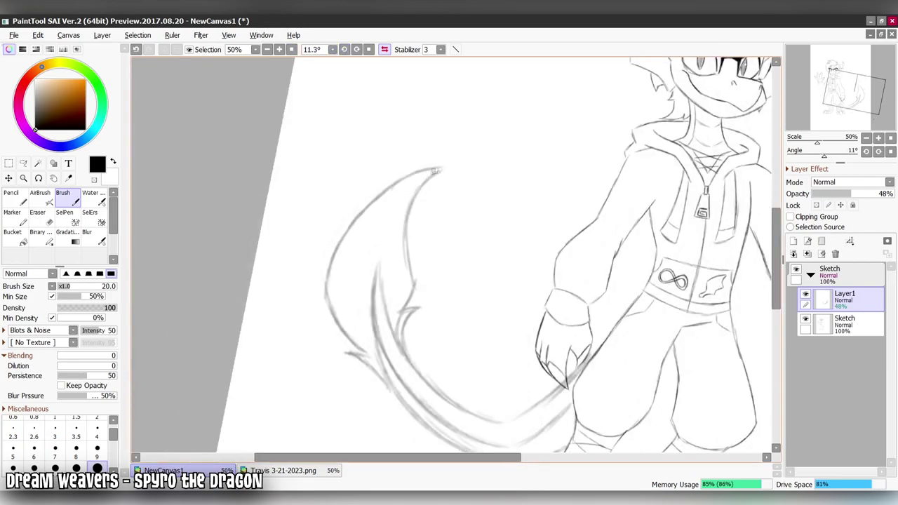
- Add fur lock strokes inside the tail tuft and erase gaps in its outline where the locks split
key(Page_Up)
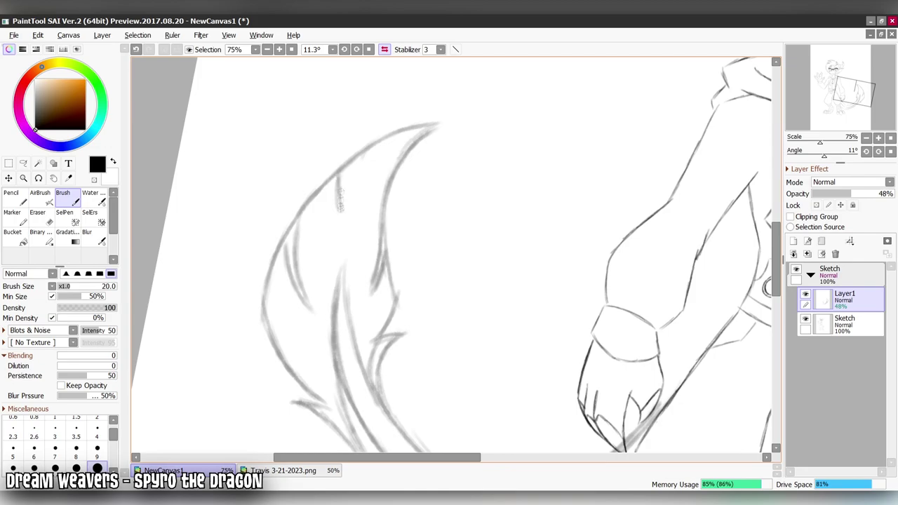
key(e)
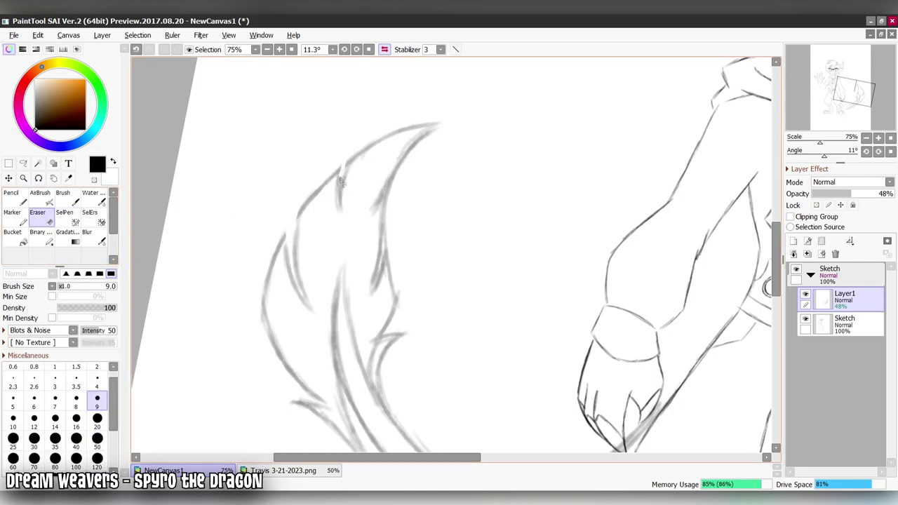
key(Home)
key(Page_Down)
key(Page_Down)
key(b)
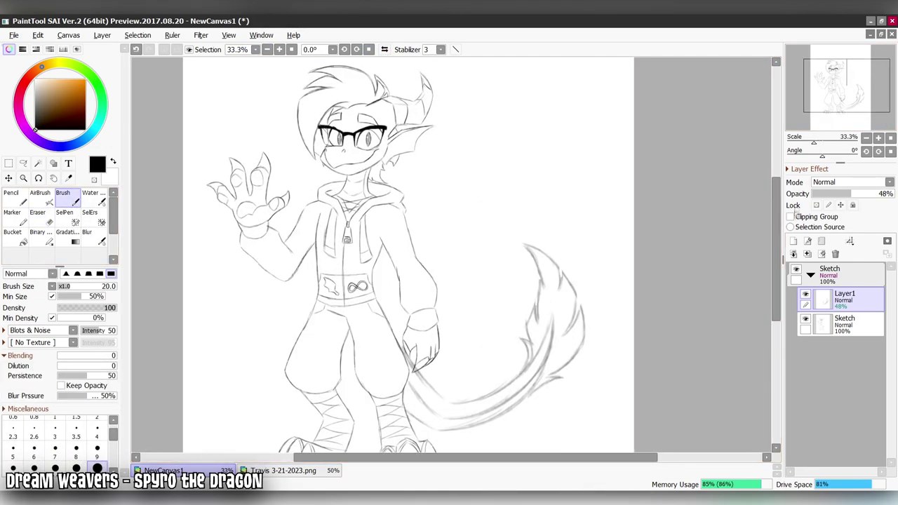
- Draw the wing's arm rising from behind the shoulder on a new layer at 46% opacity
key(ctrl+shift+n)
key(Page_Up)
scroll(727, 139, up, 2)
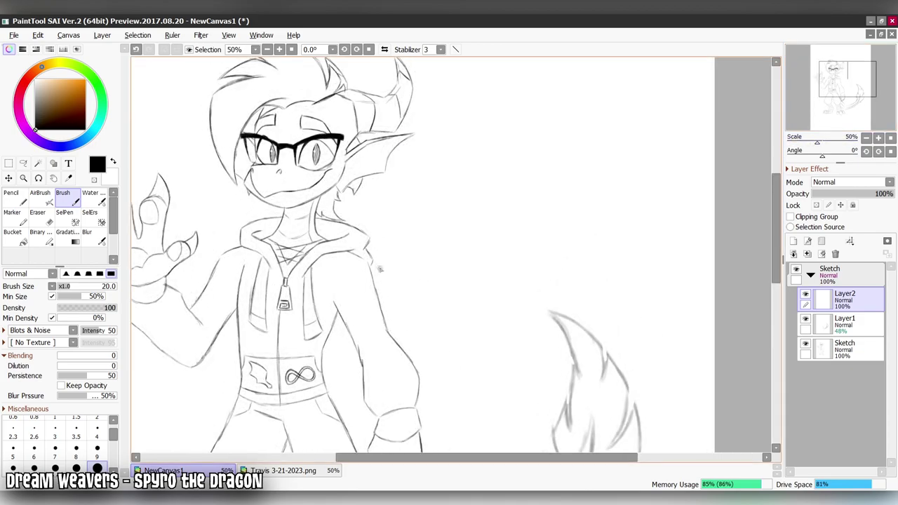
drag(891, 194, 850, 193)
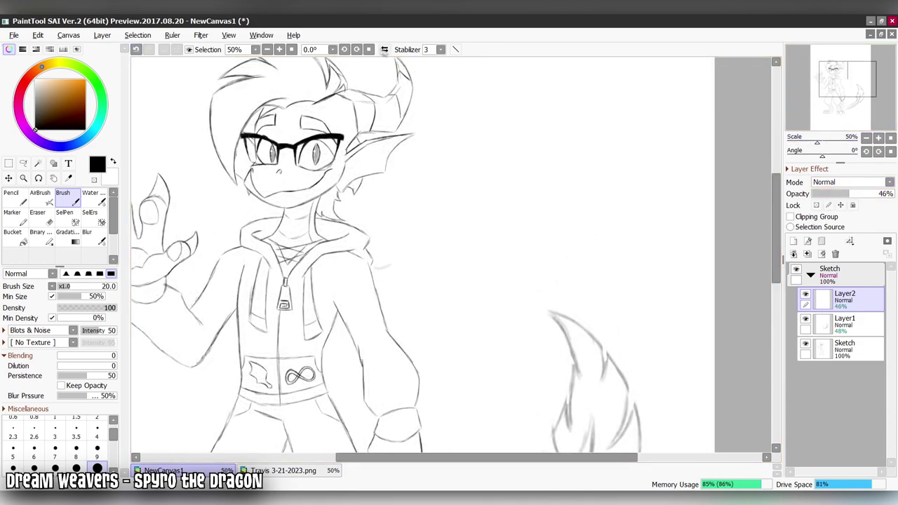
key(h)
key(h)
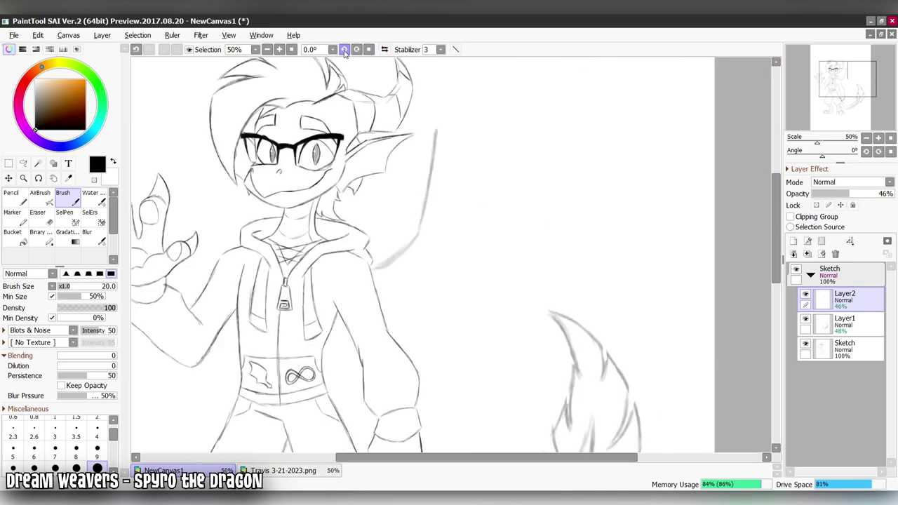
- Draw the wing's leading edge out to a pointed tip and add a parallel inner outline
key(Delete)
drag(543, 159, 651, 184)
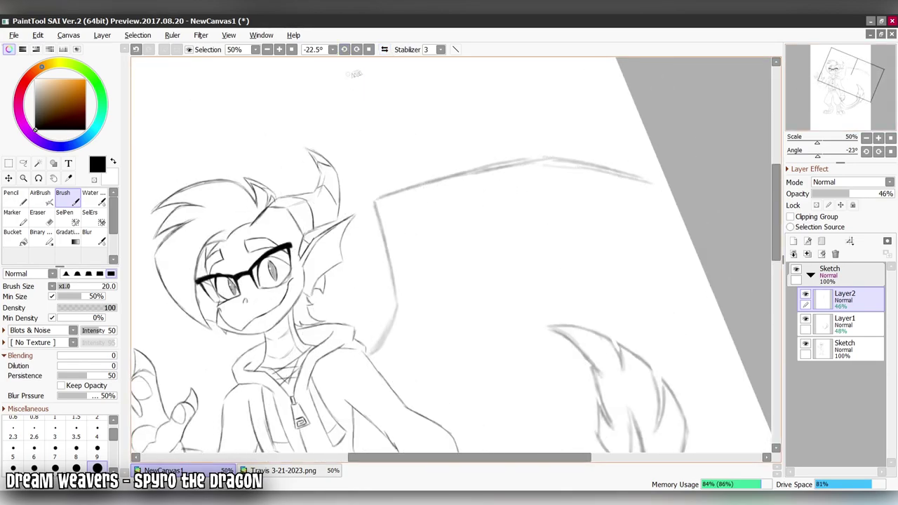
mouse_move(400, 353)
mouse_down()
mouse_move(491, 315)
mouse_move(662, 209)
mouse_up()
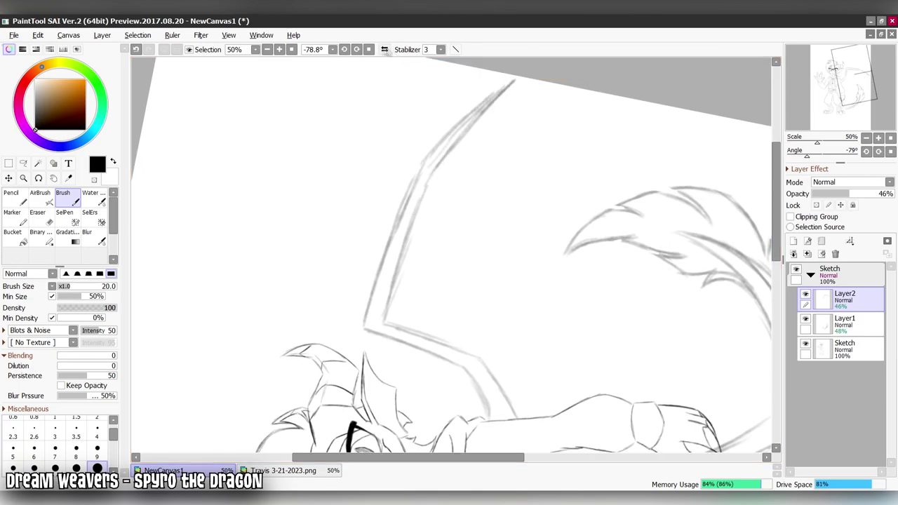
- Draw the wing's finger ribs and scalloped membrane edge, with a curved claw on top of the wing joint
key(Home)
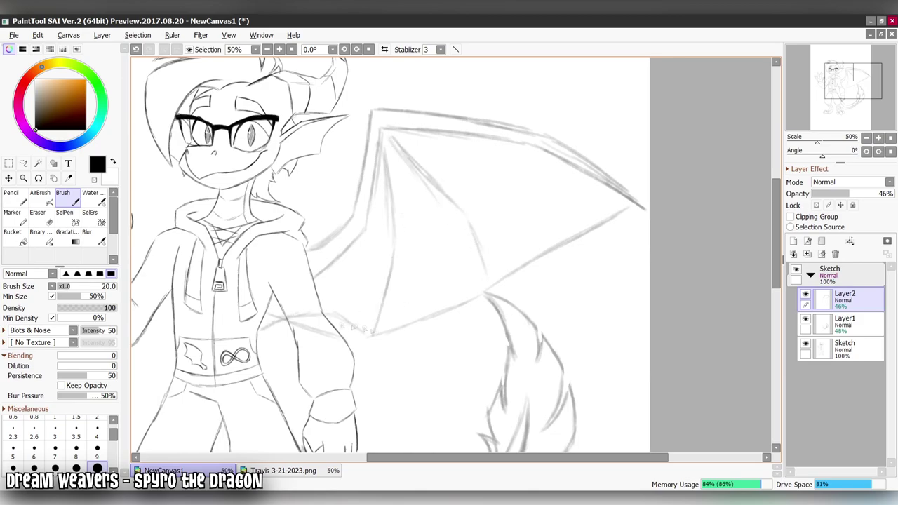
drag(457, 252, 470, 315)
drag(429, 132, 414, 170)
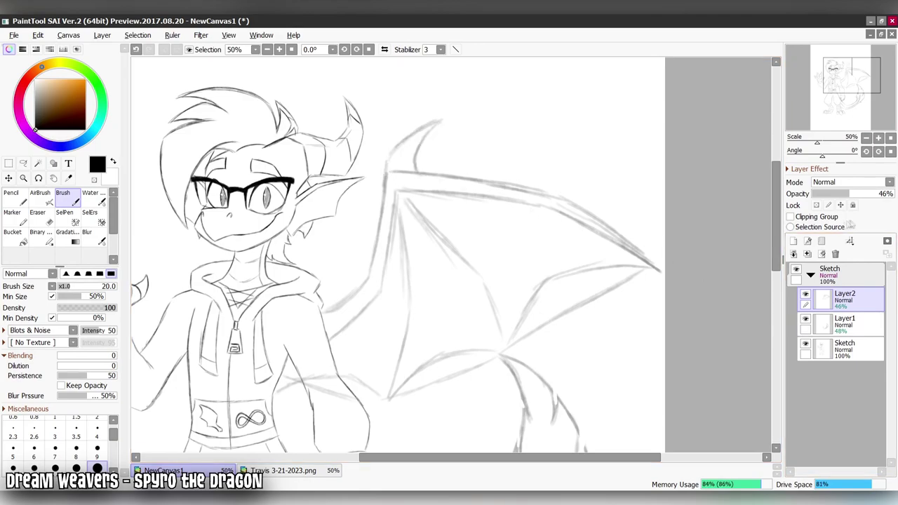
- Merge the wing layer into the tail layer at 41% opacity and select the Sketch layer with brush size 9
click(807, 253)
click(845, 323)
click(97, 448)
key(h)
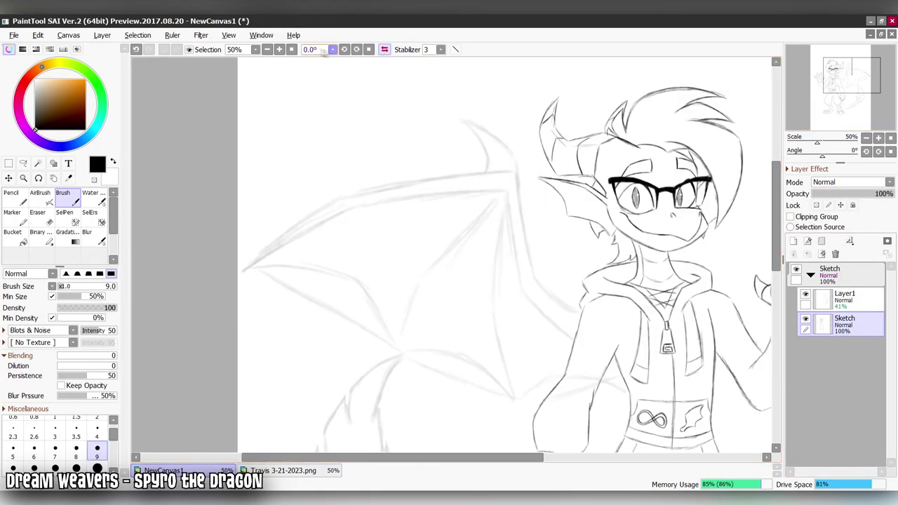
- Shift the artwork of the whole Sketch folder slightly inward, away from the canvas edge beside the wing tip
click(832, 273)
click(8, 178)
scroll(533, 293, down, 2)
key(h)
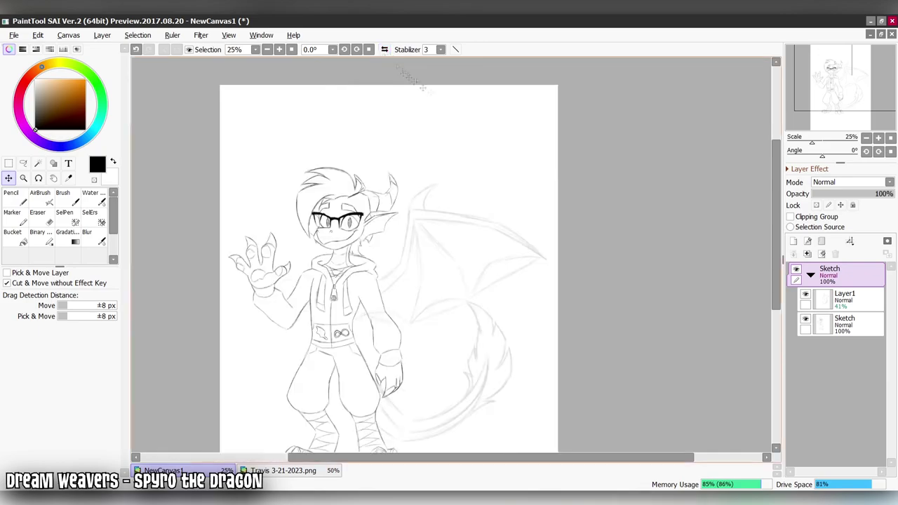
- Trace the wing arm's outer edge in dark lines from the shoulder up to the wing joint on the Sketch layer
scroll(533, 293, up, 2)
click(63, 193)
click(845, 323)
key(h)
drag(374, 60, 514, 391)
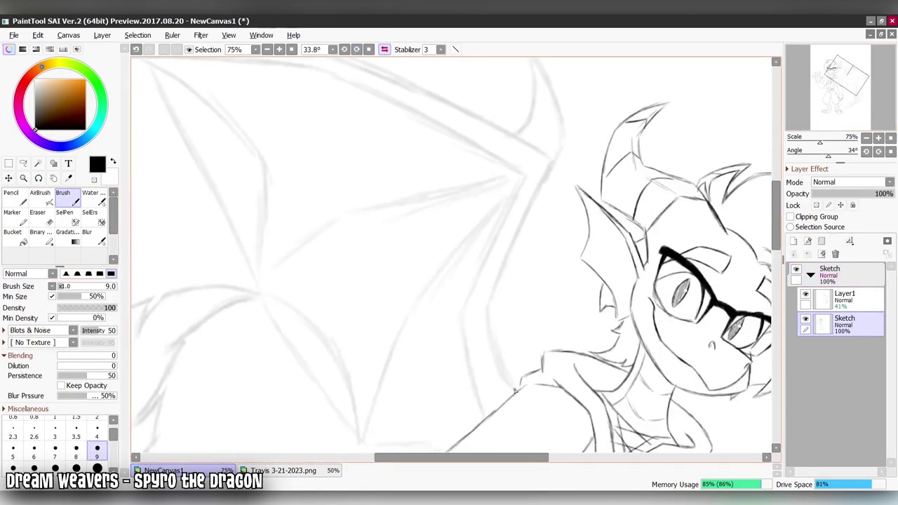
key(h)
drag(345, 201, 340, 237)
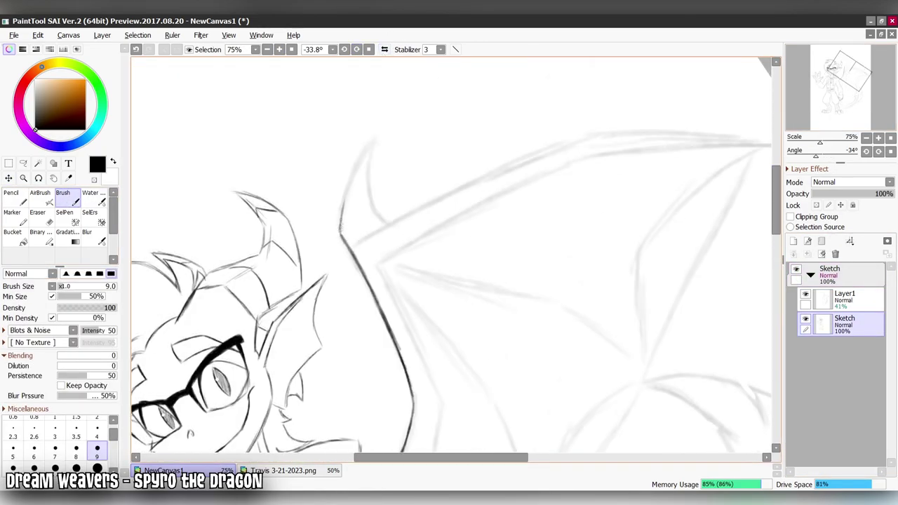
- Trace the curved claw on top of the wing joint in dark lines
drag(378, 207, 401, 219)
key(Delete)
key(Delete)
key(Delete)
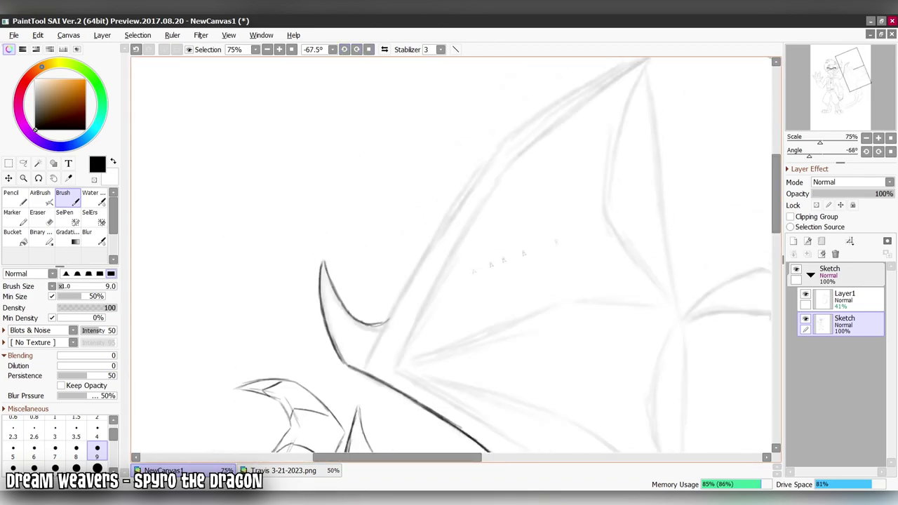
- Trace the wing's leading edge from the claw out to the pointed wing tip
drag(414, 281, 484, 159)
key(Delete)
key(Delete)
key(Delete)
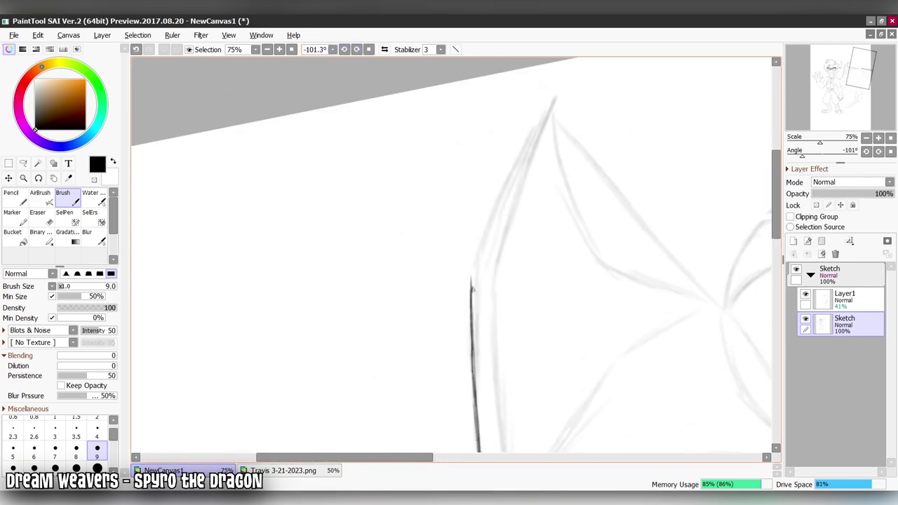
key(h)
key(Delete)
key(Delete)
key(Delete)
key(Delete)
key(Delete)
key(Delete)
key(Delete)
key(Delete)
key(Delete)
key(Delete)
key(Delete)
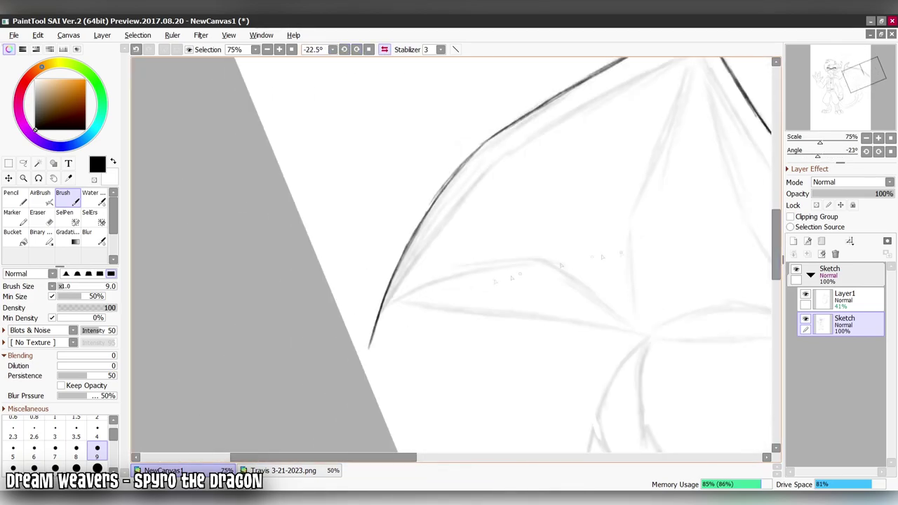
- Trace the leading edge's inner outline between the wing tip and the wing joint
drag(379, 330, 484, 173)
scroll(494, 247, up, 3)
drag(534, 222, 494, 247)
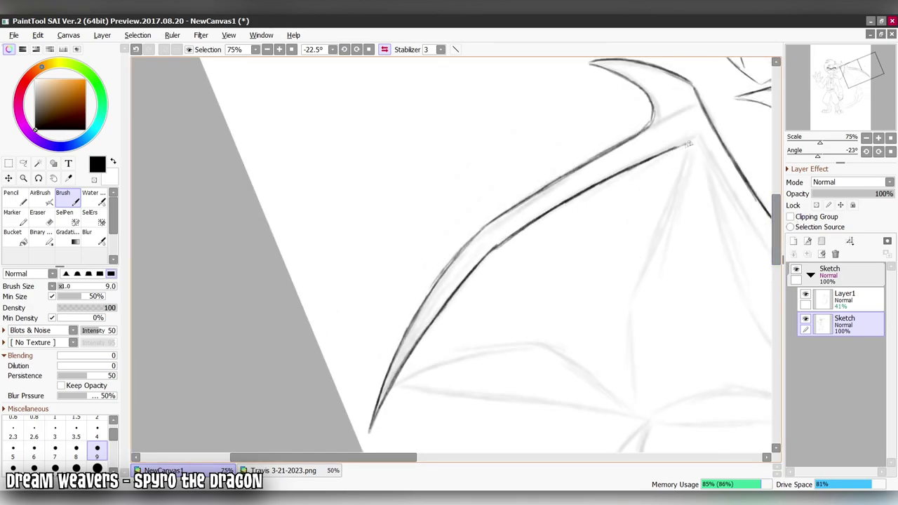
- Trace the wing arm's inner outline from the character's shoulder up to the wing joint
key(h)
key(End)
key(End)
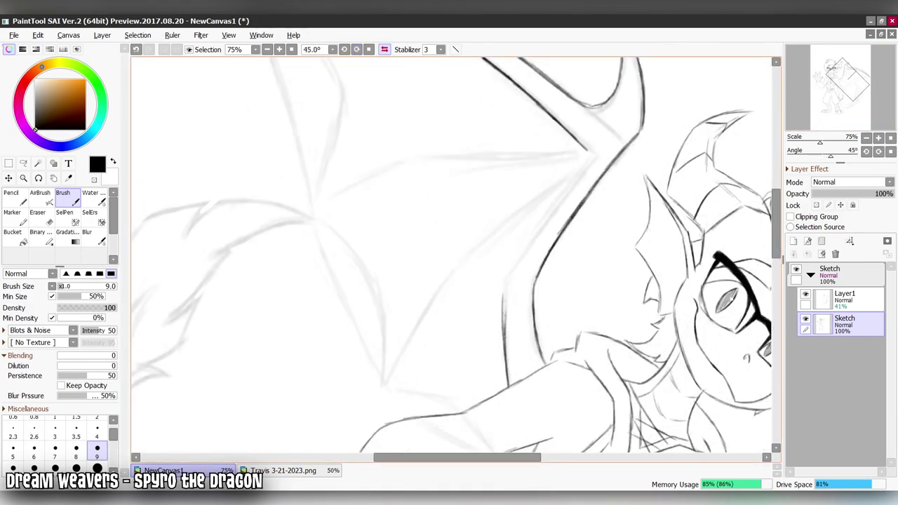
key(h)
key(Delete)
key(Delete)
key(Delete)
key(Delete)
key(Delete)
key(Delete)
key(Delete)
key(Delete)
key(Delete)
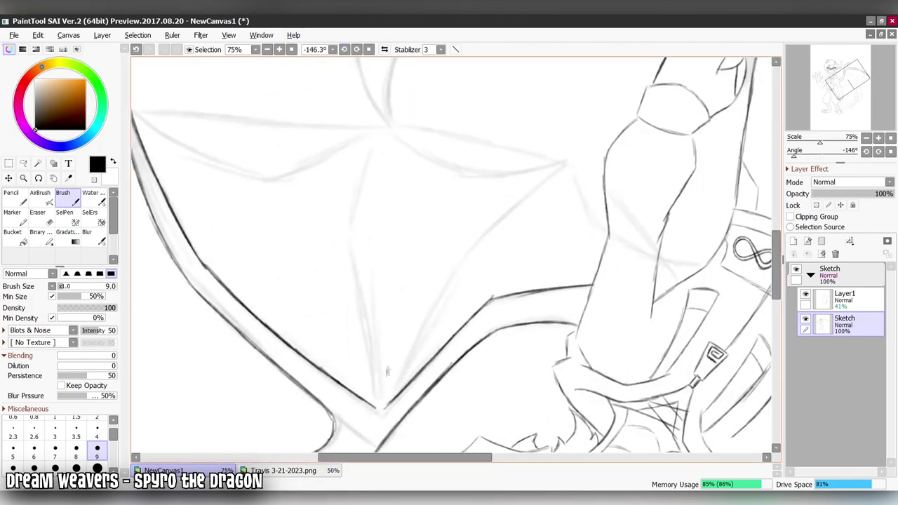
- Trace the two finger ribs fanning out from the wing joint and double the outer rib's line
click(344, 49)
click(344, 49)
click(344, 49)
click(344, 49)
drag(380, 172, 469, 121)
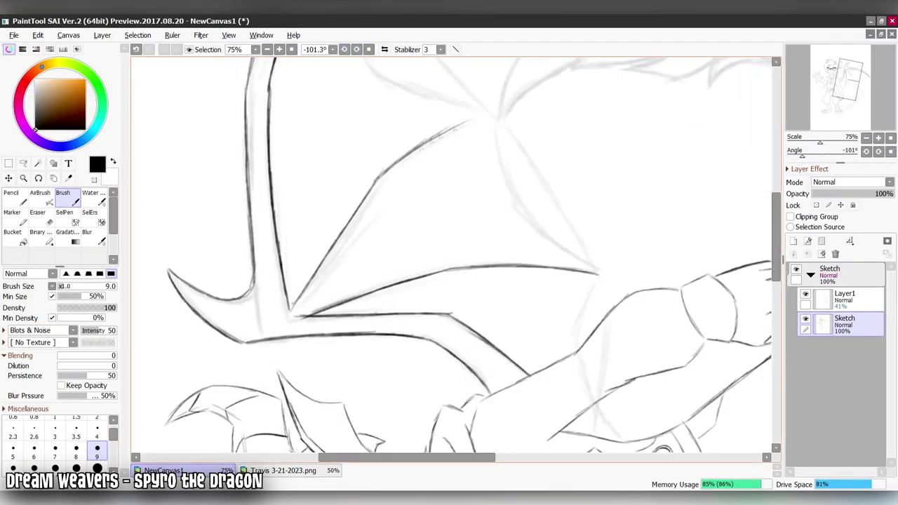
key(Delete)
key(Delete)
key(Delete)
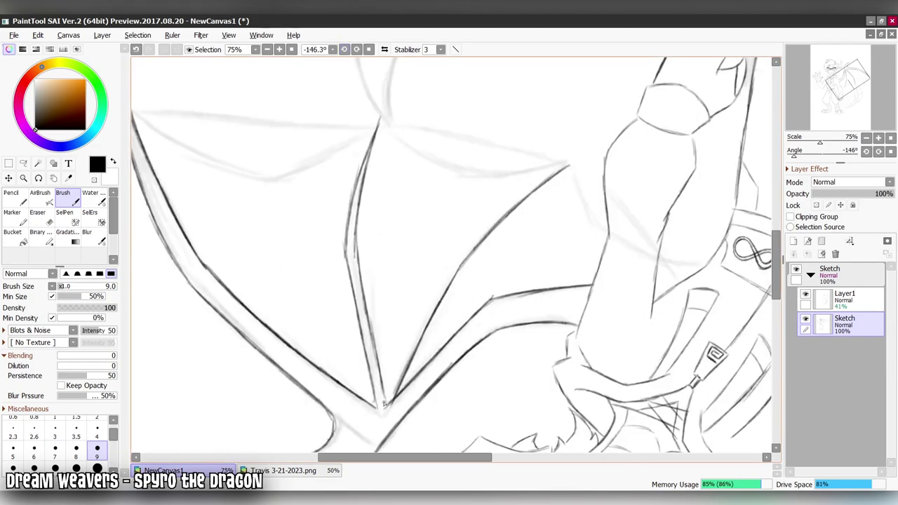
- Add a second line along the inner finger rib to give it a tapered thickness
key(End)
key(End)
key(End)
key(End)
key(End)
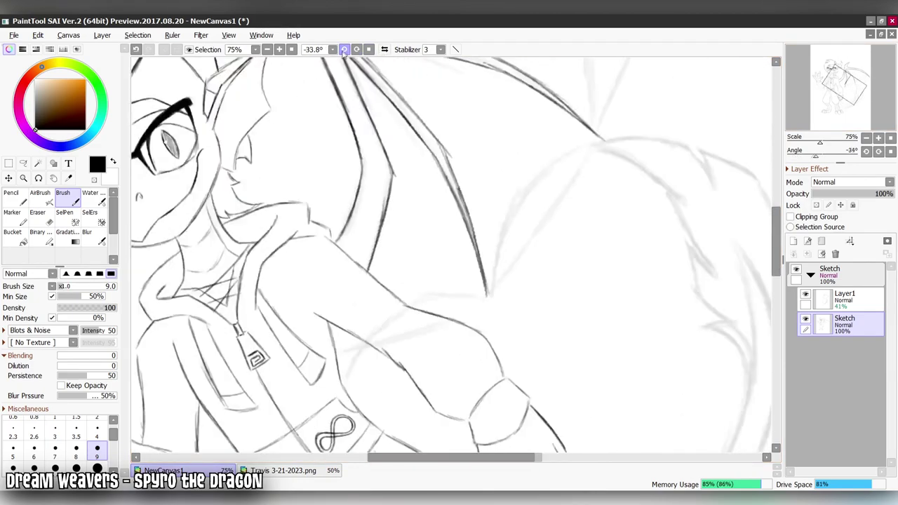
- Undo the last stroke and trace the scalloped membrane edge from the arm across both rib tips to the wing tip
key(ctrl+z)
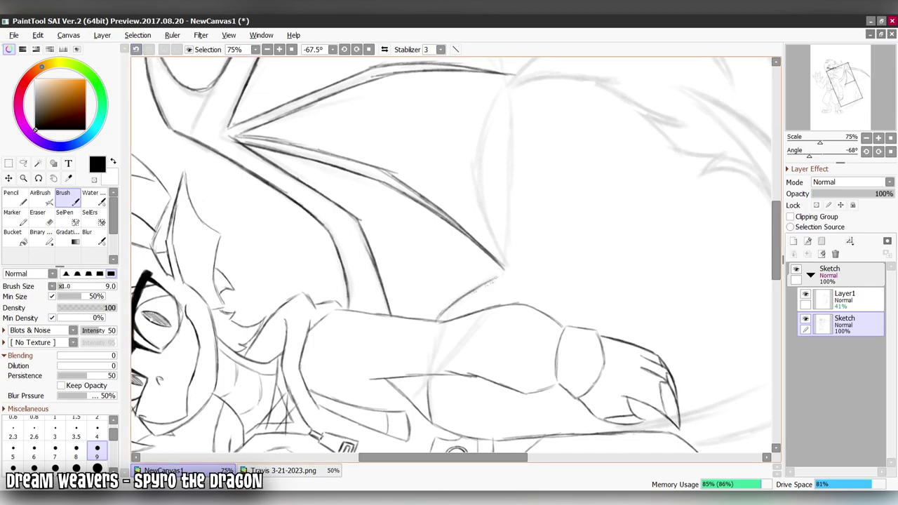
drag(502, 275, 438, 322)
scroll(509, 323, up, 2)
scroll(480, 276, up, 6)
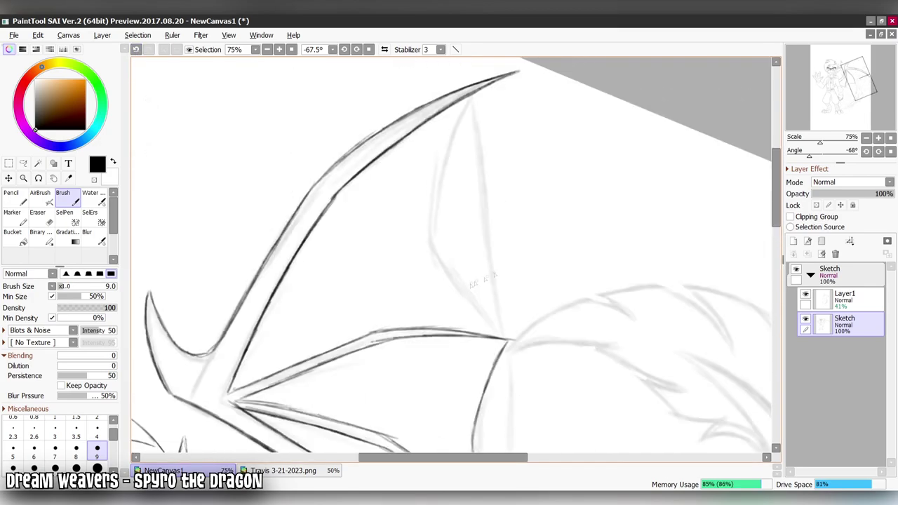
key(Home)
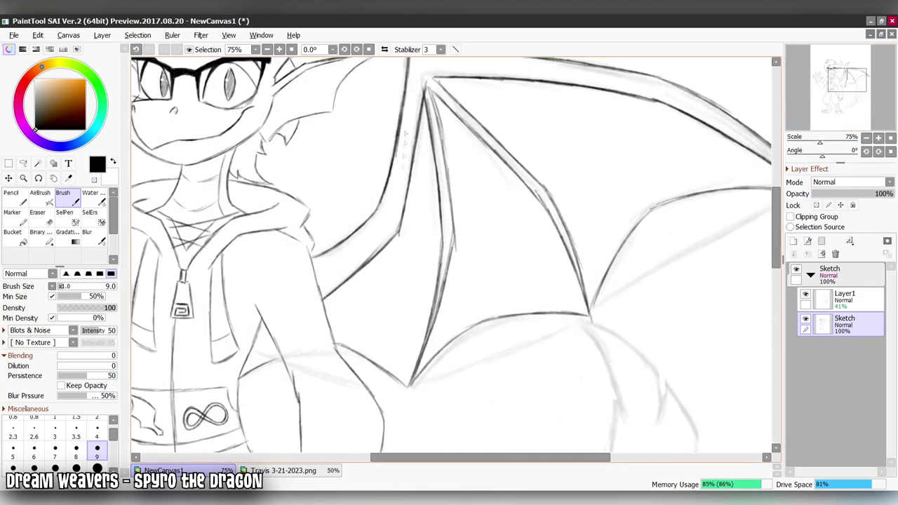
- Draw pointed, wavy marking lines inside each wing membrane section, following the scalloped edge
key(Insert)
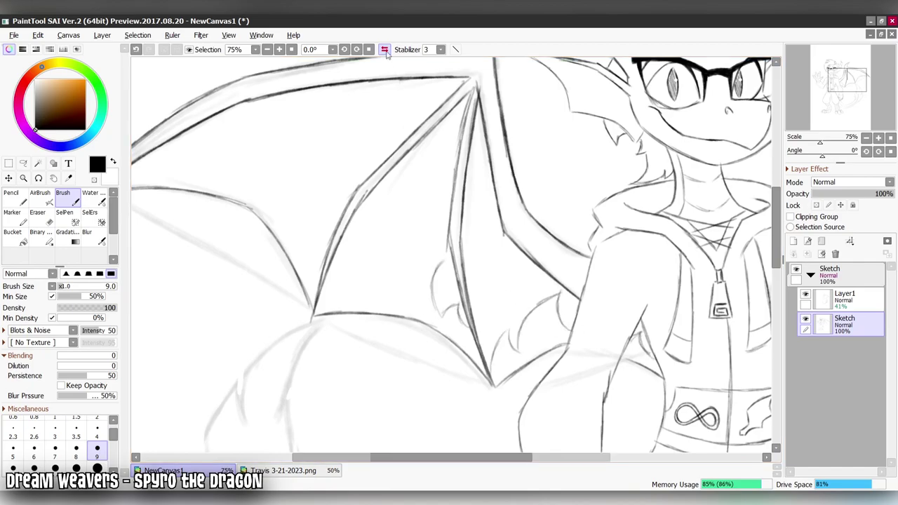
key(Insert)
drag(443, 320, 459, 242)
key(Home)
key(Insert)
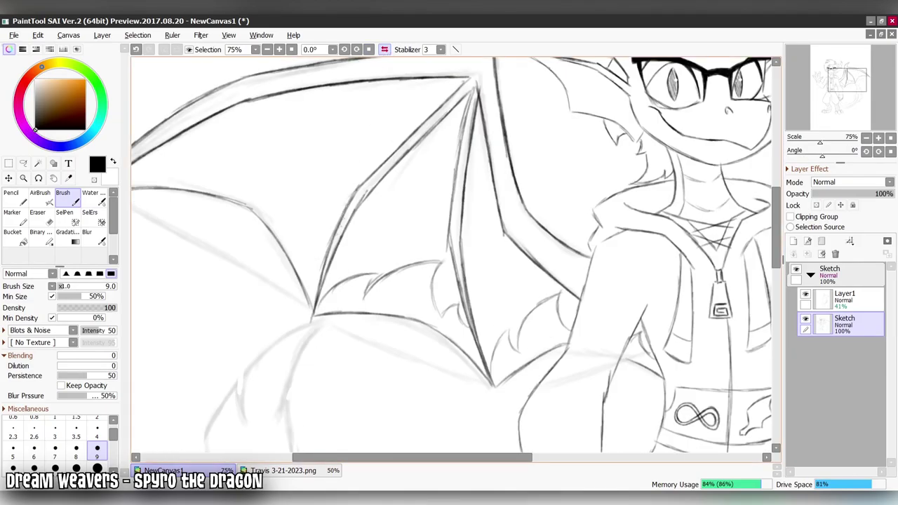
key(Insert)
key(Delete)
key(Delete)
key(Delete)
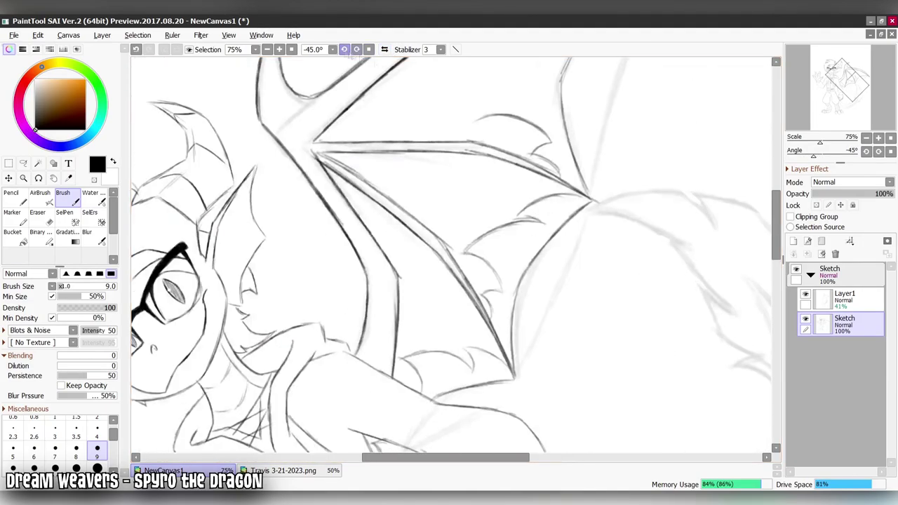
scroll(546, 205, down, 3)
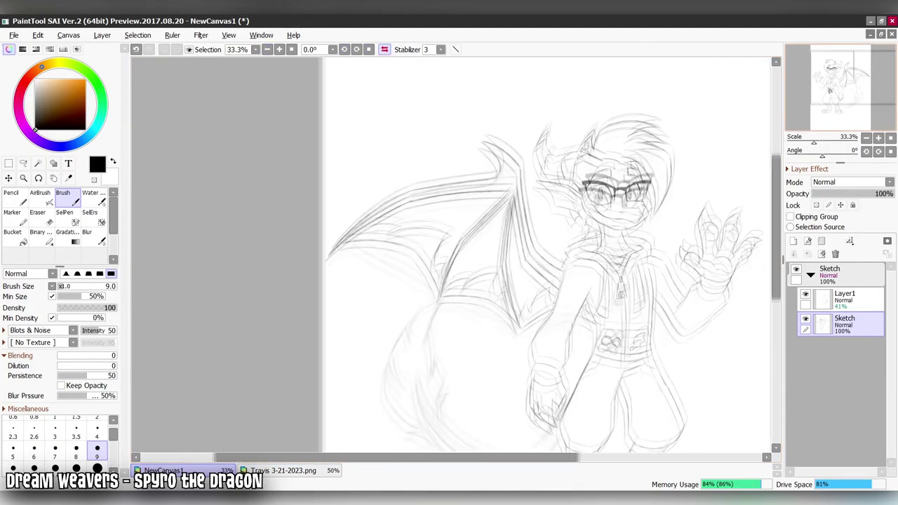
- Trace both edges of the curved tail from behind the leg up to the base of the tuft
key(Home)
key(Insert)
scroll(512, 379, up, 3)
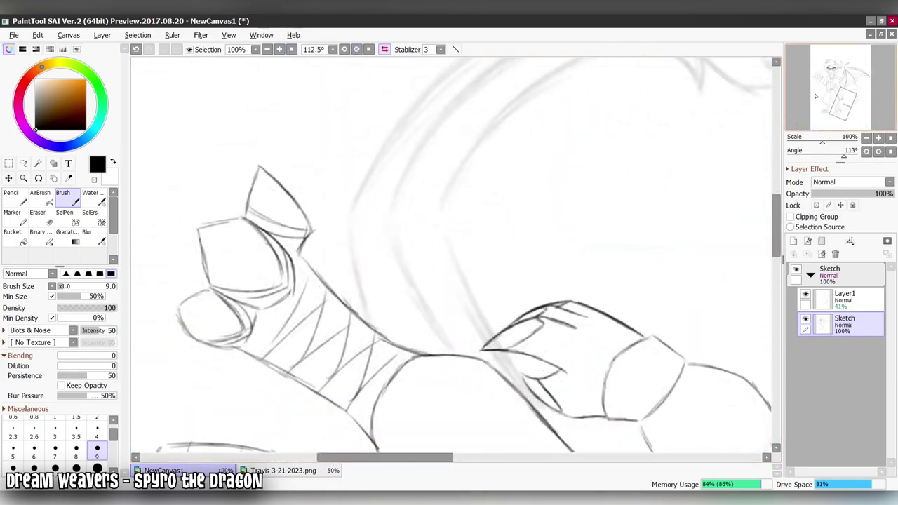
click(137, 49)
drag(470, 309, 425, 177)
scroll(456, 256, down, 2)
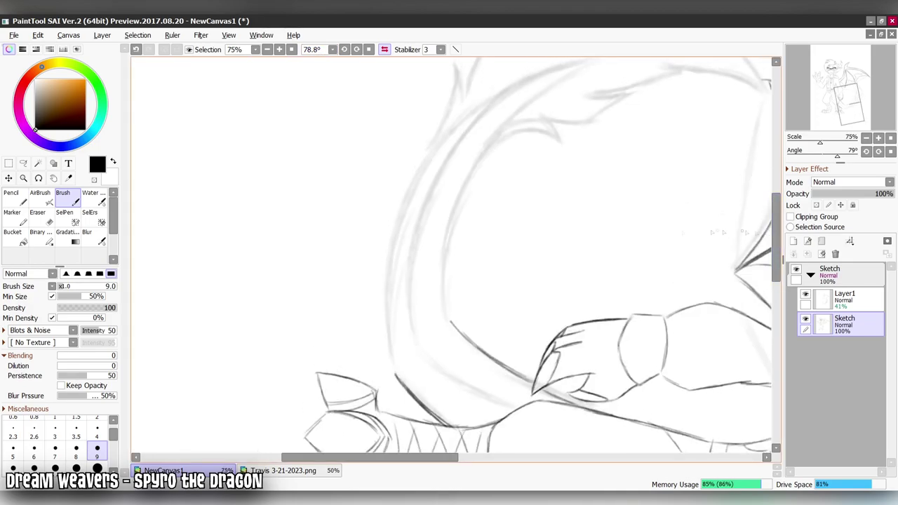
drag(447, 239, 562, 76)
mouse_move(388, 343)
mouse_down()
mouse_move(512, 88)
mouse_move(590, 63)
mouse_up()
- Draw the first pointed fur spike on the outer side of the tail, at the base of the tuft
key(Home)
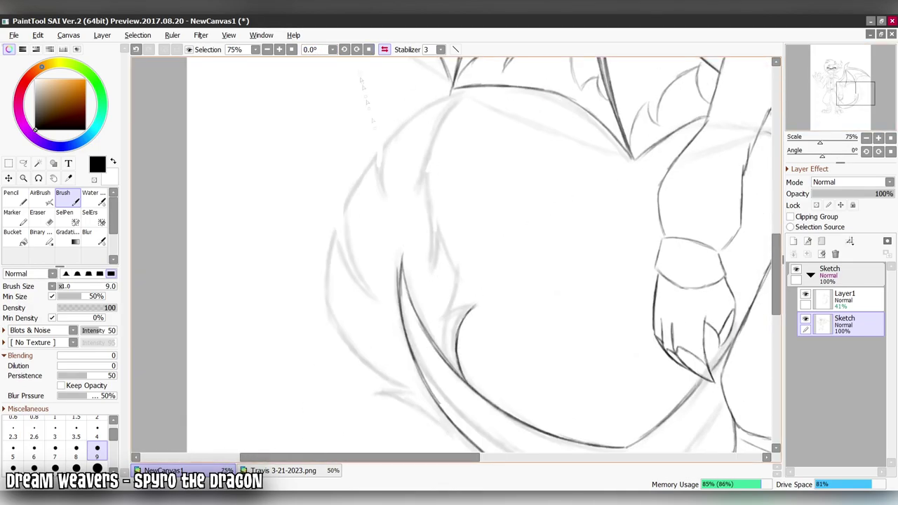
key(Delete)
key(Delete)
key(Delete)
key(Delete)
key(Delete)
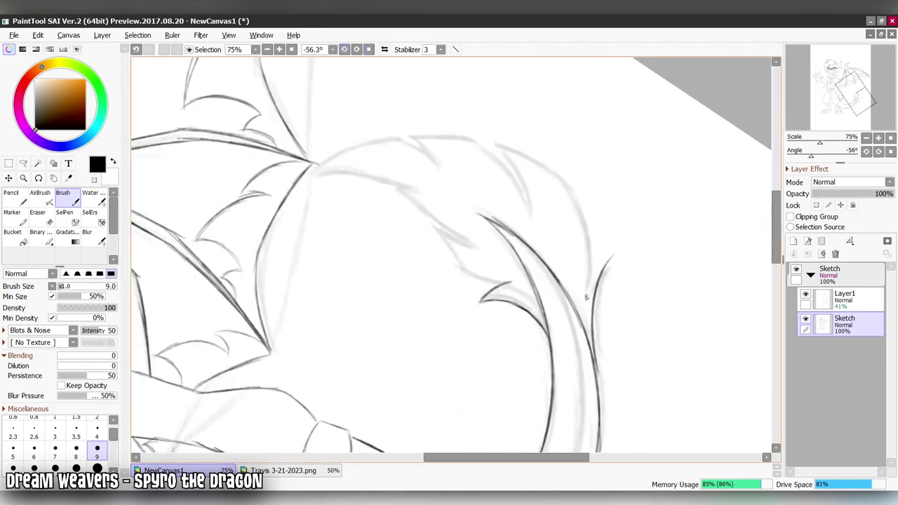
- Trace the tuft's inner edge with pointed fur spikes above the tail's tapered end
key(Home)
key(ctrl+plus)
mouse_move(421, 190)
mouse_down()
mouse_move(462, 295)
mouse_move(414, 284)
mouse_up()
key(h)
drag(776, 276, 776, 265)
drag(494, 358, 493, 261)
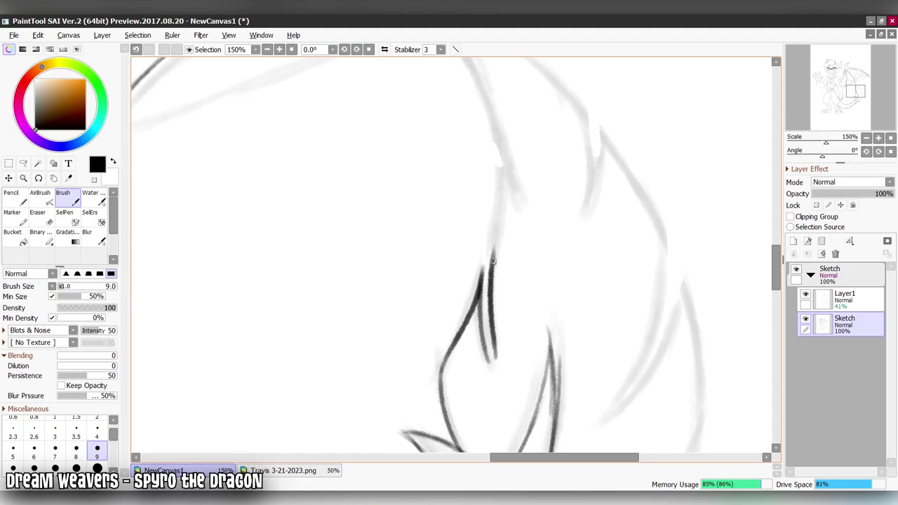
- Trace the tuft's outer edge with long, overlapping pointed fur spikes down to the tail
key(h)
drag(231, 409, 297, 250)
drag(232, 264, 301, 131)
drag(316, 206, 332, 104)
scroll(484, 166, up, 3)
drag(320, 257, 485, 140)
drag(382, 334, 416, 268)
drag(407, 279, 504, 131)
drag(379, 419, 231, 239)
drag(236, 275, 239, 103)
drag(313, 230, 242, 106)
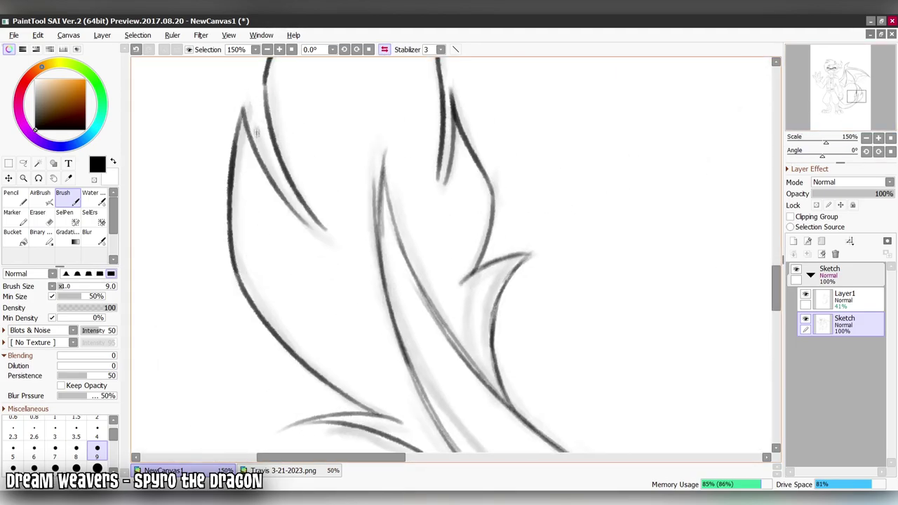
drag(264, 231, 240, 117)
- Add the remaining tail strokes and delete the faint guide layer Layer1
click(808, 85)
drag(561, 95, 459, 217)
drag(368, 224, 364, 326)
key(h)
mouse_move(826, 142)
mouse_down()
mouse_move(812, 142)
mouse_move(823, 142)
mouse_up()
click(843, 298)
click(835, 254)
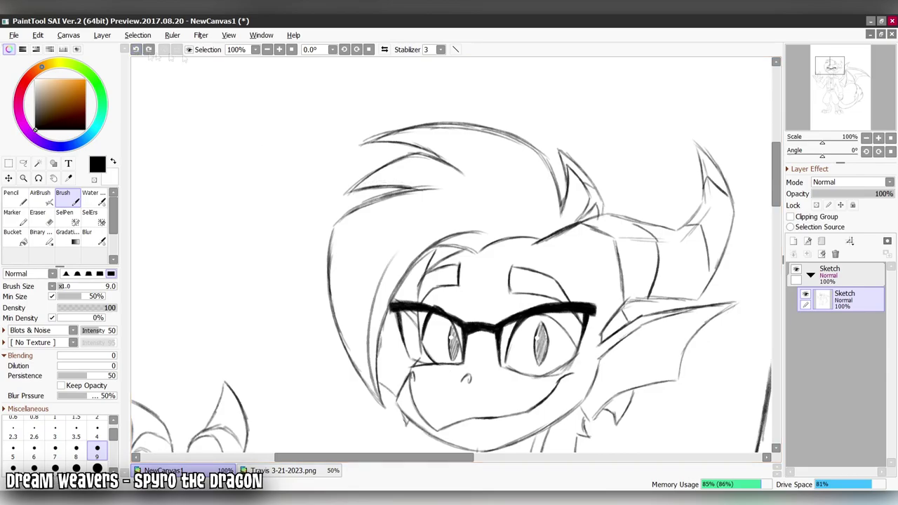
- Move the character sketch lower and slightly left on the canvas to leave free space above it
scroll(416, 248, down, 3)
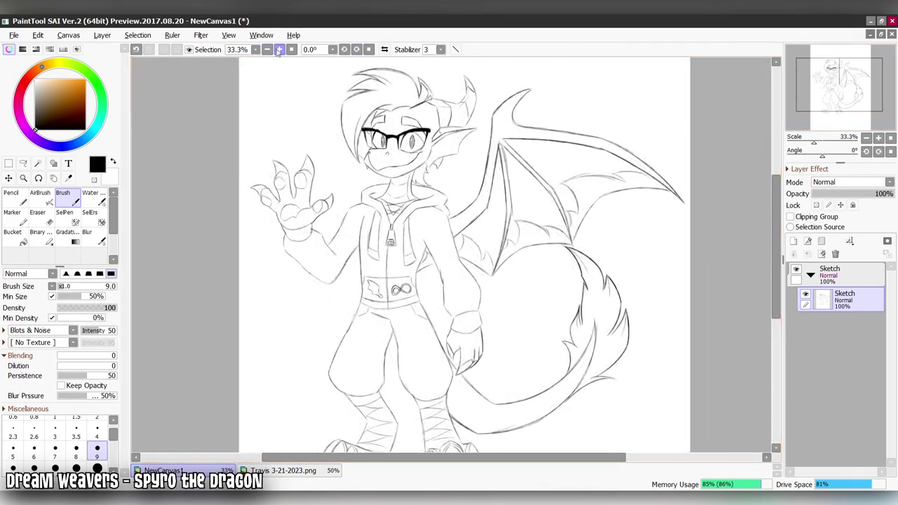
scroll(593, 377, down, 1)
key(ctrl+t)
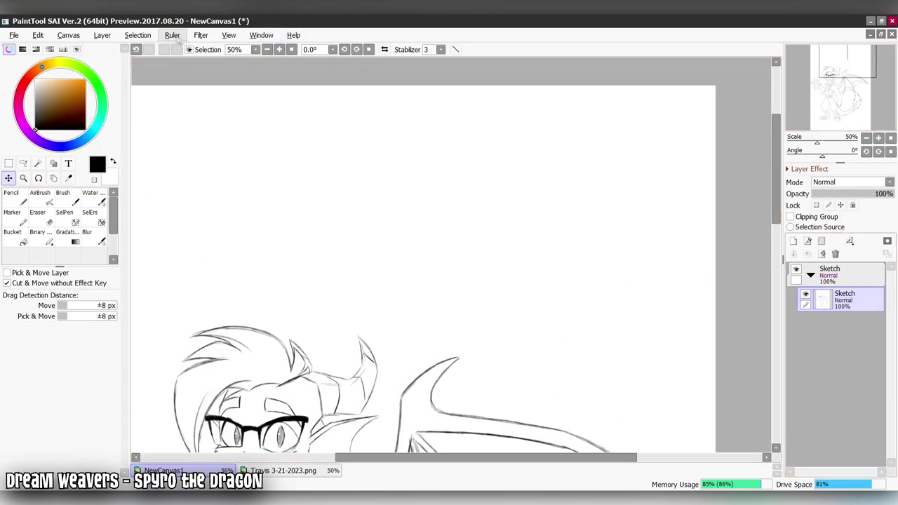
- Create a new layer named Angle above the Sketch layer
key(ctrl+shift+n)
text(Angle)
key(Return)
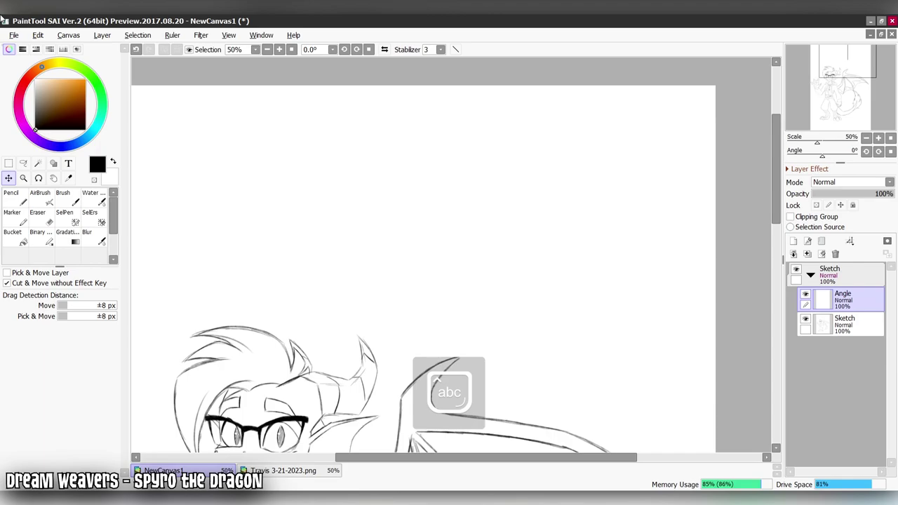
- Place a circle ruler in the empty area above the character and add a new layer below Angle for the brush
click(172, 35)
click(181, 83)
drag(376, 284, 491, 233)
key(ctrl+plus)
key(ctrl+shift+n)
key(b)
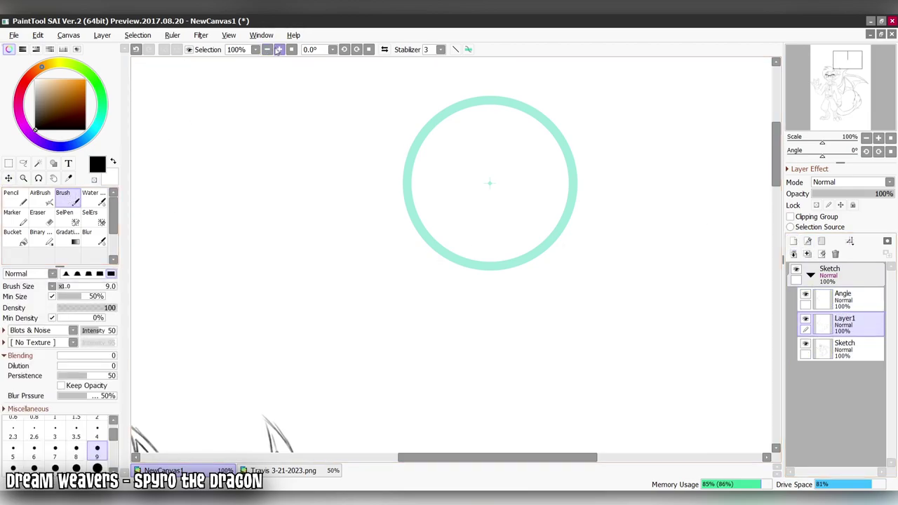
- Draw a circle along the ruler as a head base and lower the layer's opacity to about 40%
key(ctrl+plus)
drag(539, 310, 535, 317)
click(854, 195)
drag(854, 195, 845, 195)
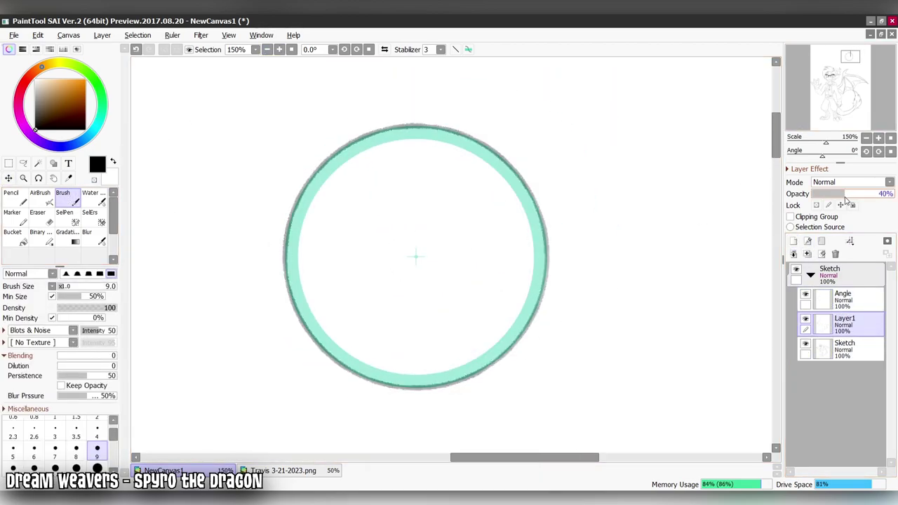
- Turn off the ruler and draw curved vertical and horizontal face guidelines across the head circle
click(171, 36)
click(197, 74)
mouse_move(424, 402)
mouse_down()
mouse_move(494, 401)
mouse_move(491, 129)
mouse_up()
key(ctrl+z)
drag(499, 67, 498, 418)
mouse_move(347, 316)
mouse_down()
mouse_move(526, 291)
mouse_move(695, 328)
mouse_up()
key(ctrl+z)
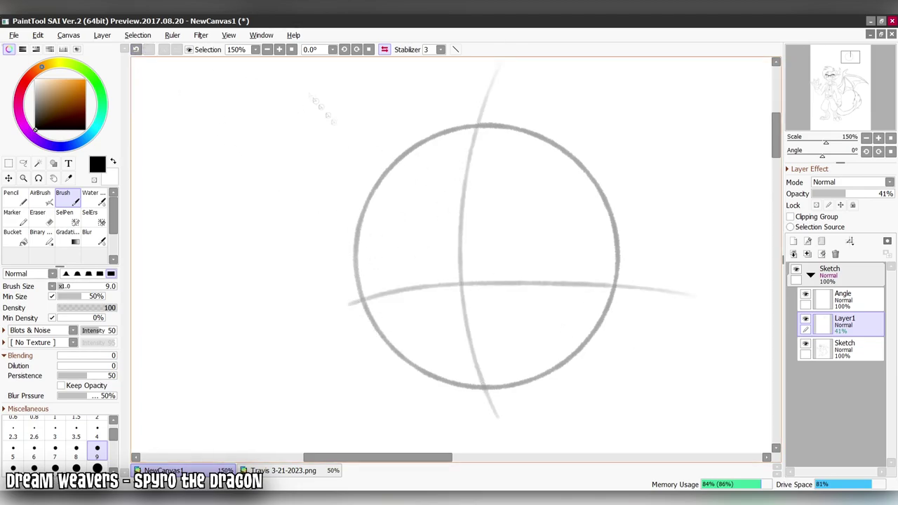
- Sketch two large eye outlines on either side of the vertical guideline and lower the layer's opacity to 25%
key(ctrl+plus)
mouse_move(421, 320)
mouse_down()
mouse_move(551, 315)
mouse_move(531, 160)
mouse_up()
drag(533, 208, 523, 107)
mouse_move(425, 310)
mouse_down()
mouse_move(406, 207)
mouse_move(414, 306)
mouse_move(404, 137)
mouse_up()
key(ctrl+minus)
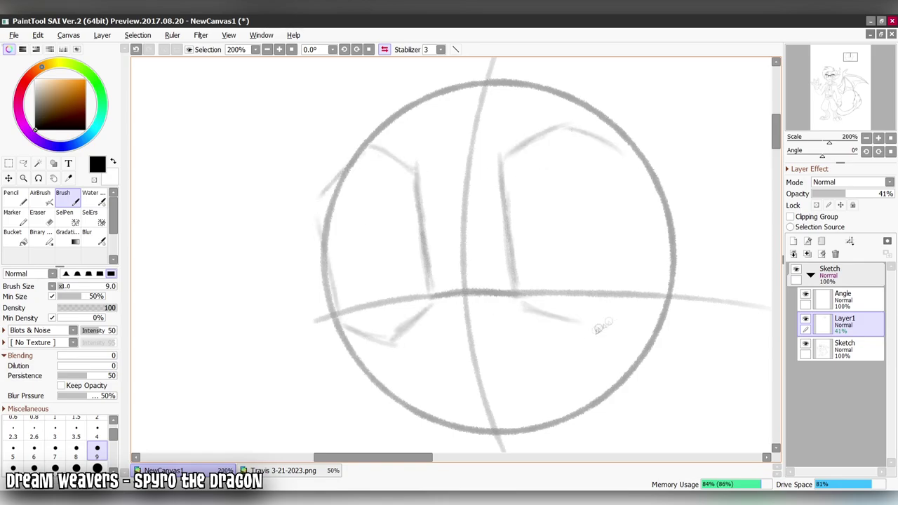
scroll(435, 235, down, 2)
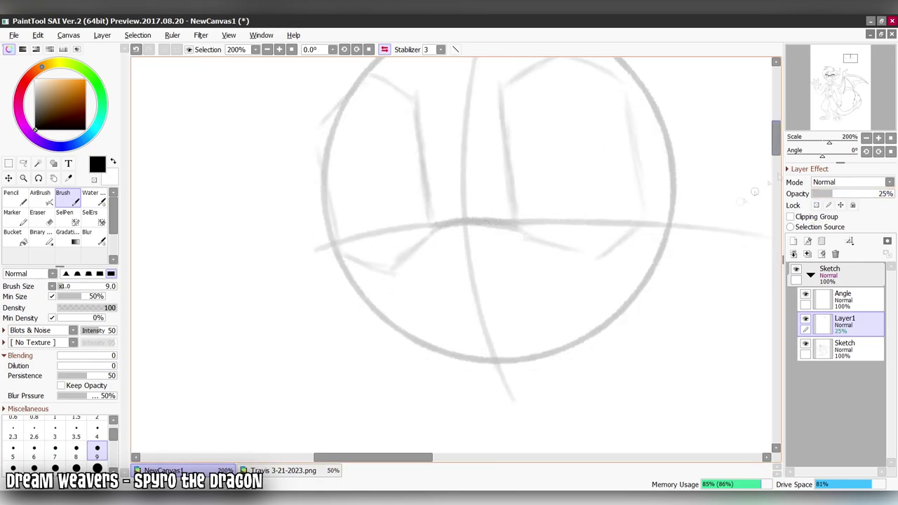
- Sketch light cheek and jaw guidelines around the lower half of the head circle
scroll(755, 191, up, 2)
drag(341, 261, 328, 206)
drag(403, 114, 333, 184)
mouse_move(342, 336)
mouse_down()
mouse_move(322, 372)
mouse_move(549, 431)
mouse_move(705, 308)
mouse_up()
scroll(697, 225, down, 2)
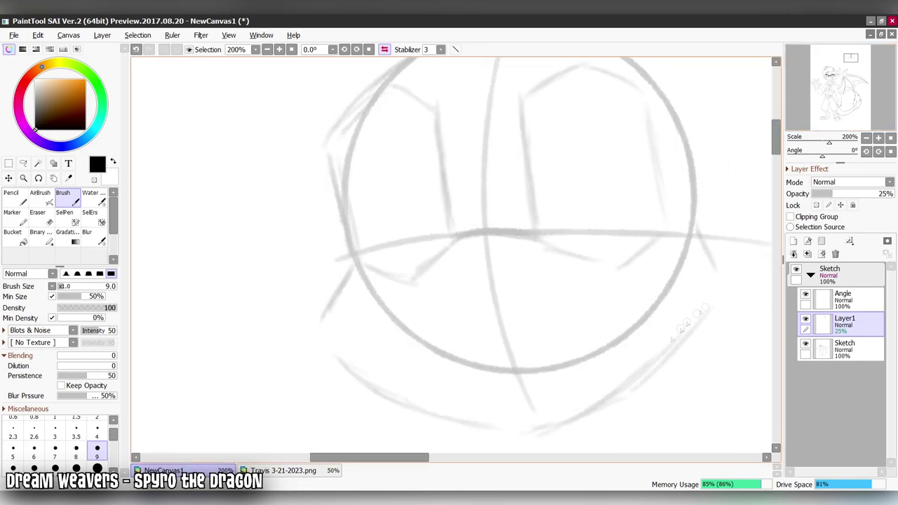
mouse_move(539, 433)
mouse_down()
mouse_move(321, 341)
mouse_move(259, 362)
mouse_up()
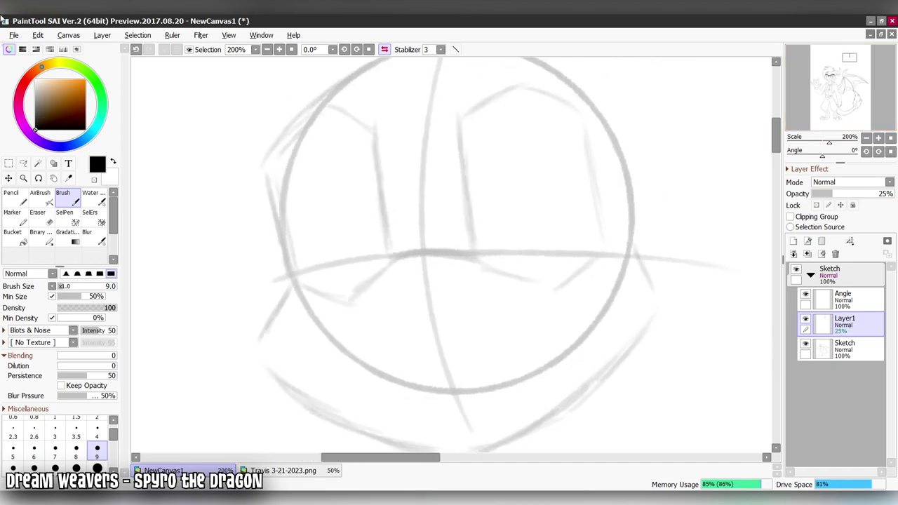
- On the Angle layer, draw the curved top line of the snout just below the horizontal face guideline
click(842, 296)
drag(533, 316, 475, 268)
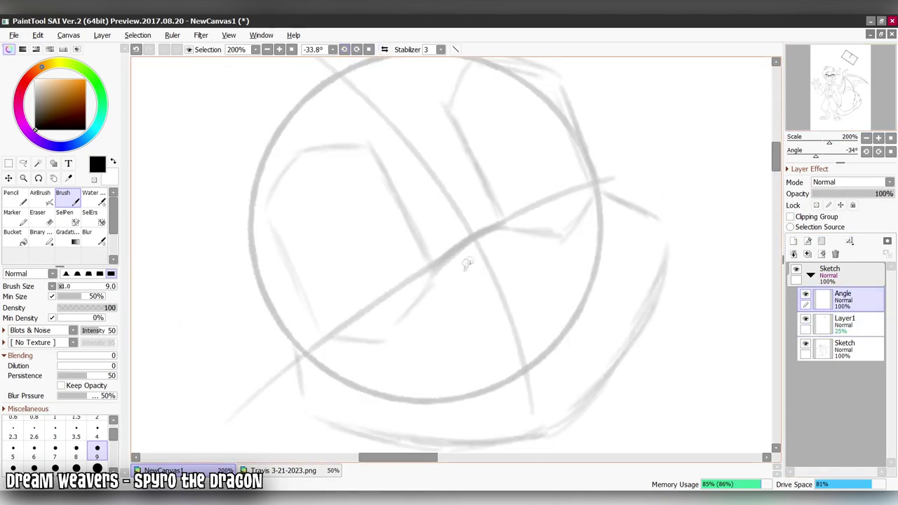
drag(545, 230, 582, 223)
key(Delete)
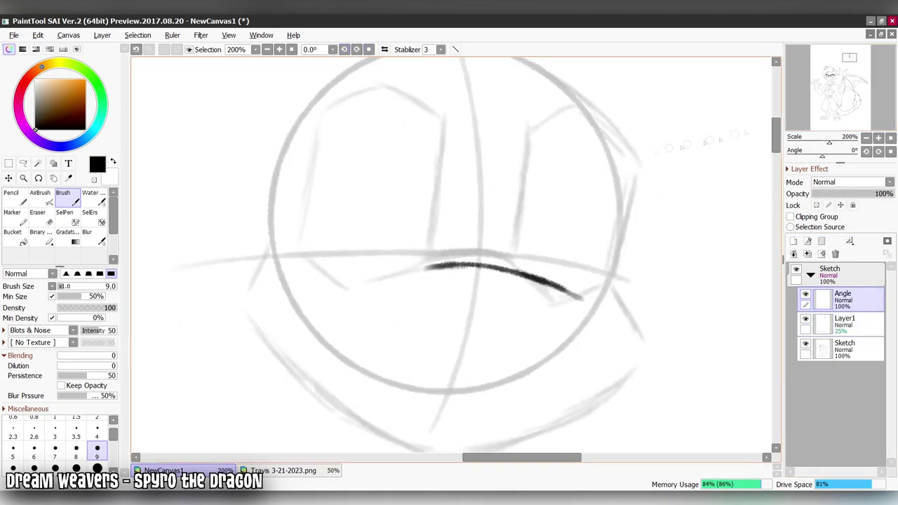
drag(480, 351, 479, 259)
drag(427, 271, 431, 178)
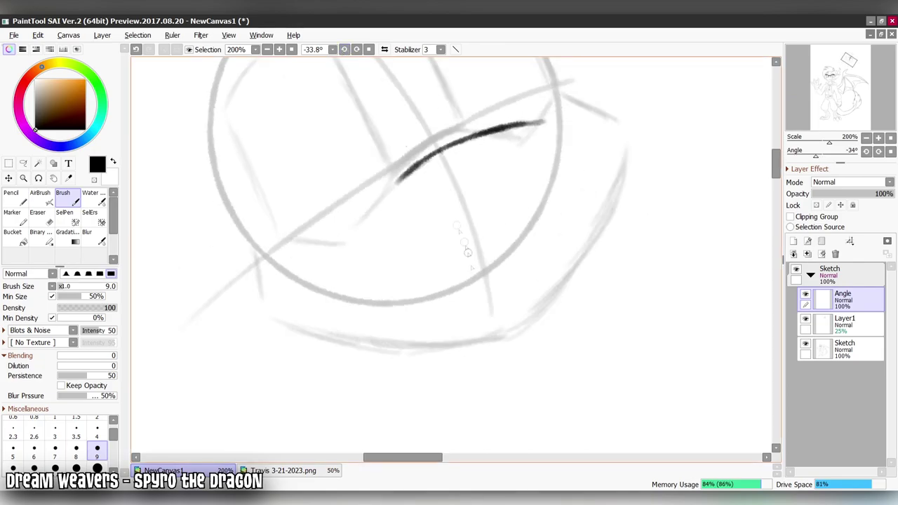
- Draw the curved mouth line along the bottom of the snout, with both ends turned upward
drag(503, 244, 568, 187)
key(e)
mouse_move(572, 155)
mouse_down()
mouse_move(523, 235)
mouse_move(432, 284)
mouse_up()
key(b)
key(ctrl+plus)
mouse_move(631, 210)
alt+mouse_down()
mouse_move(769, 155)
mouse_move(636, 176)
alt+mouse_up()
drag(322, 325, 522, 263)
drag(309, 327, 172, 275)
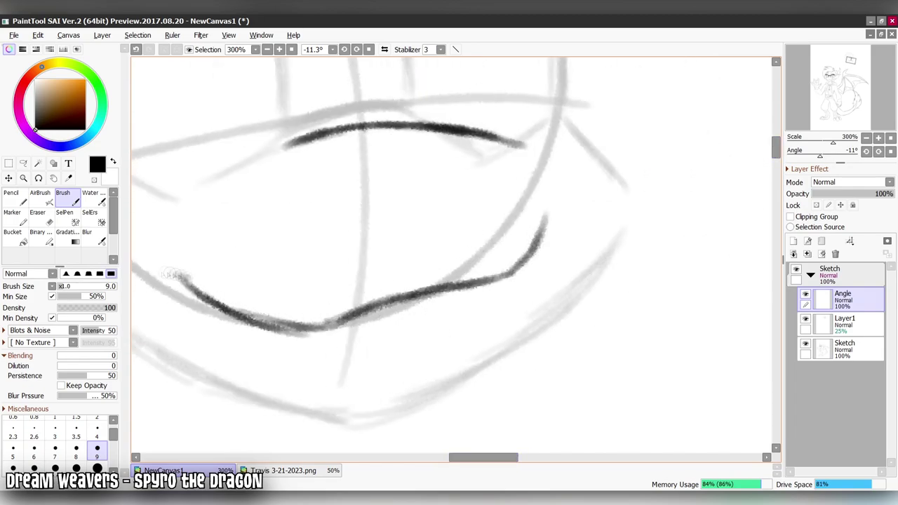
- Undo the first lower-lip strokes and redraw the lip line beneath the mouth
mouse_move(309, 330)
mouse_down()
mouse_move(446, 316)
mouse_move(526, 265)
mouse_up()
key(ctrl+z)
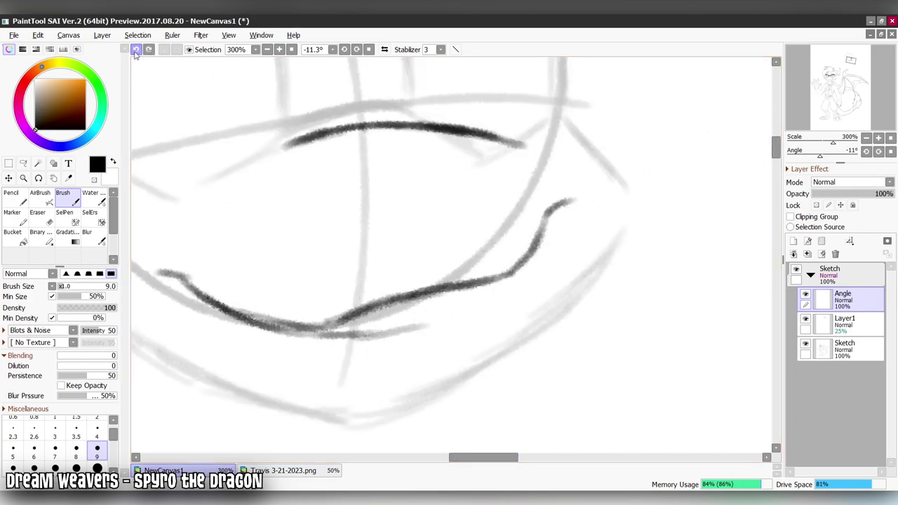
key(ctrl+z)
mouse_move(332, 327)
mouse_down()
mouse_move(466, 315)
mouse_move(516, 267)
mouse_move(345, 303)
mouse_up()
key(e)
key(b)
mouse_move(306, 342)
mouse_down()
mouse_move(477, 317)
mouse_move(511, 277)
mouse_up()
scroll(379, 222, down, 2)
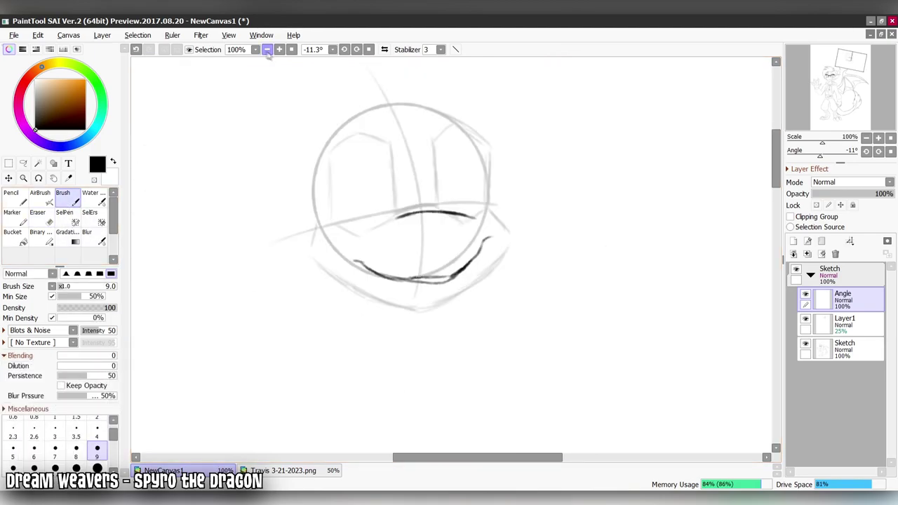
- Draw two hooked nostrils and the snout's far side contour down to the mouth
scroll(378, 221, up, 1)
drag(478, 216, 495, 212)
key(e)
drag(421, 205, 375, 196)
key(b)
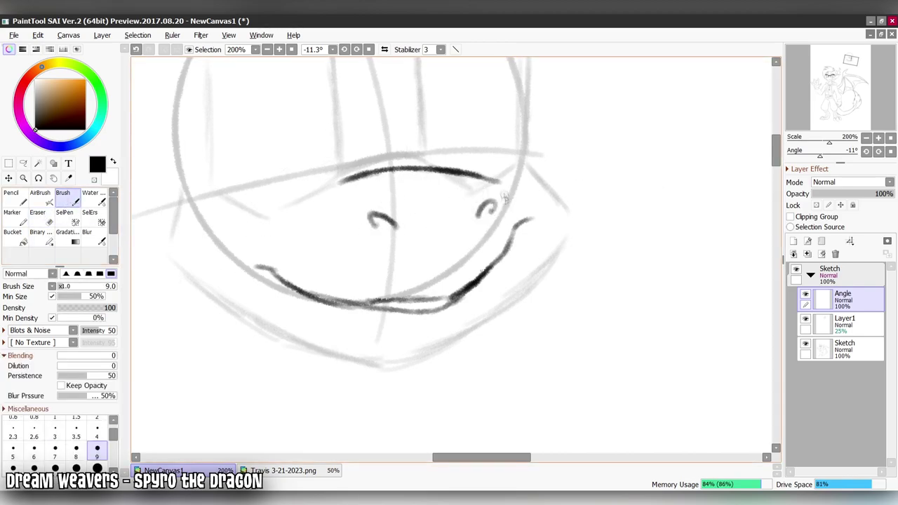
drag(490, 239, 467, 282)
key(h)
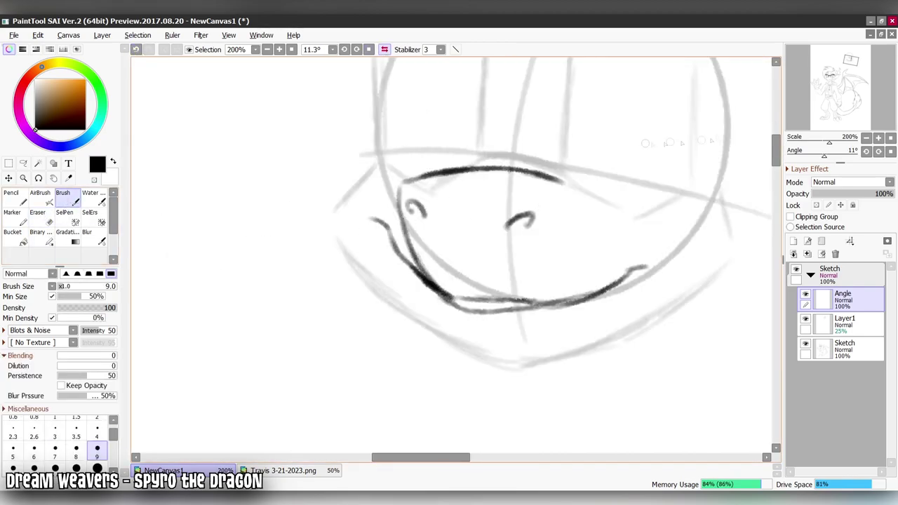
- Handwrite the note "I'm not very good at drawing snouts at certain angles so just bear with me here" with the Pencil below the head
key(n)
key(h)
drag(296, 124, 319, 120)
drag(307, 125, 311, 161)
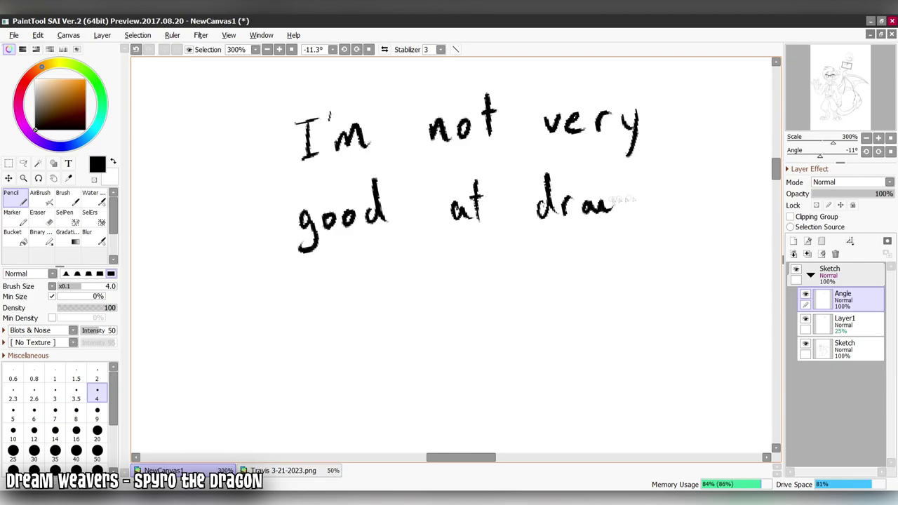
drag(635, 215, 652, 214)
drag(669, 200, 663, 225)
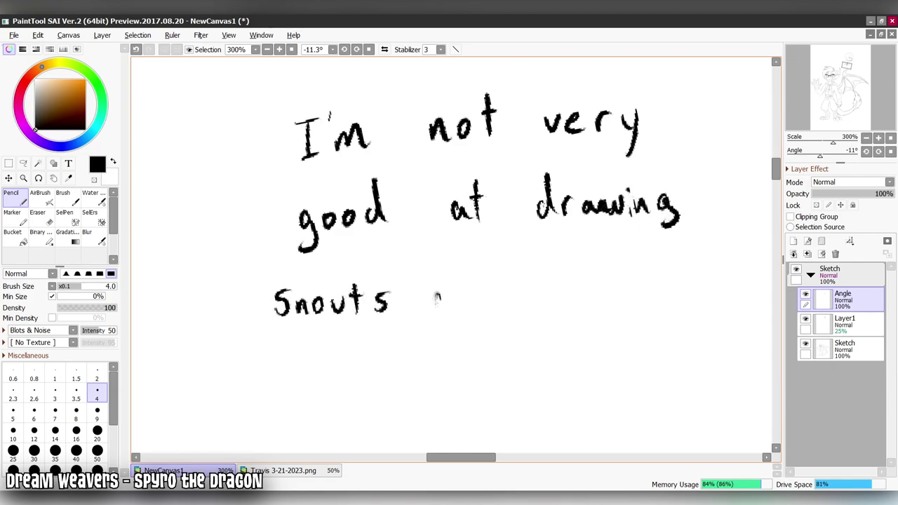
drag(710, 283, 694, 313)
drag(723, 261, 720, 291)
drag(729, 284, 764, 285)
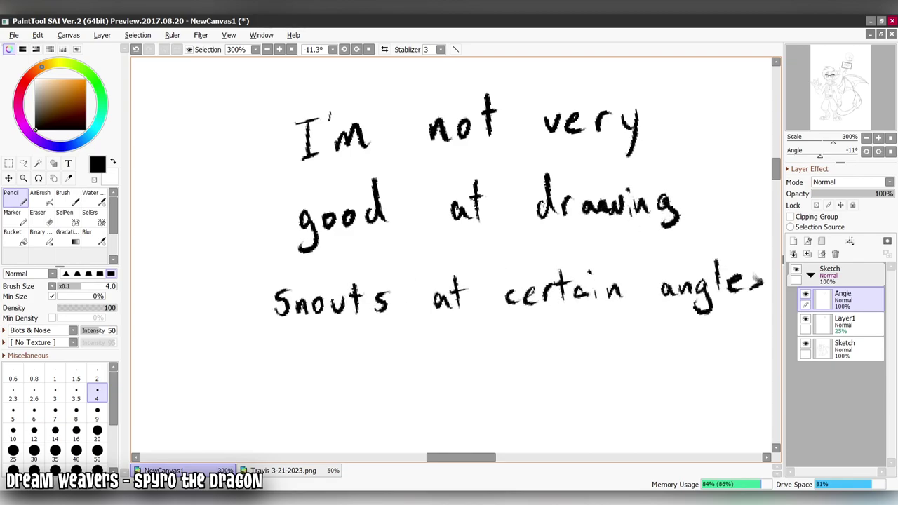
drag(406, 350, 394, 372)
drag(417, 340, 419, 369)
drag(408, 350, 428, 349)
drag(463, 336, 466, 365)
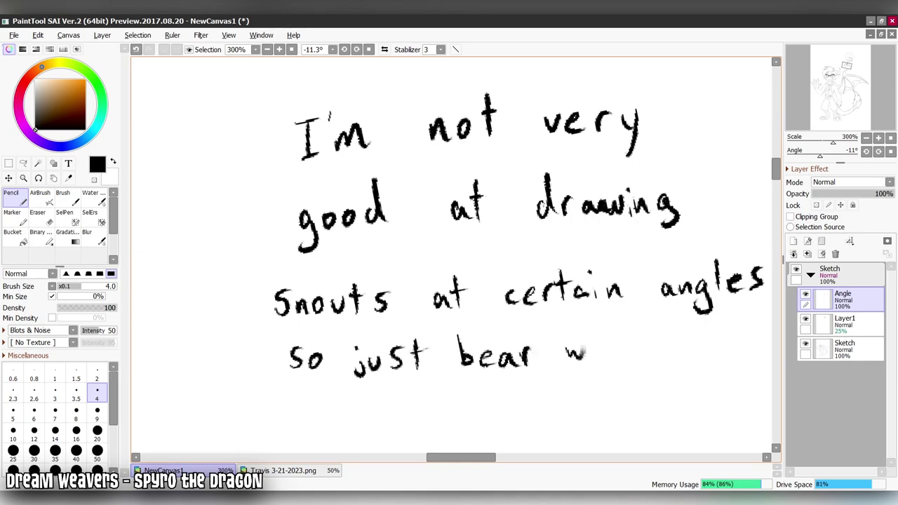
drag(322, 422, 346, 421)
drag(351, 416, 373, 424)
mouse_move(408, 396)
mouse_down()
mouse_move(407, 422)
mouse_move(421, 424)
mouse_up()
drag(426, 416, 444, 423)
drag(455, 411, 500, 421)
- Remove the handwritten note below the head and return to the Brush
key(l)
scroll(515, 376, down, 2)
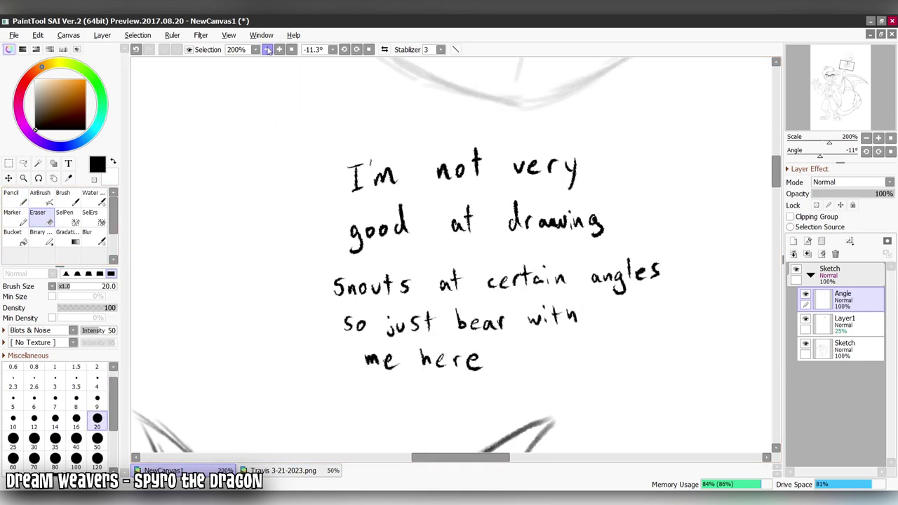
drag(516, 377, 522, 368)
key(Delete)
key(ctrl+d)
key(b)
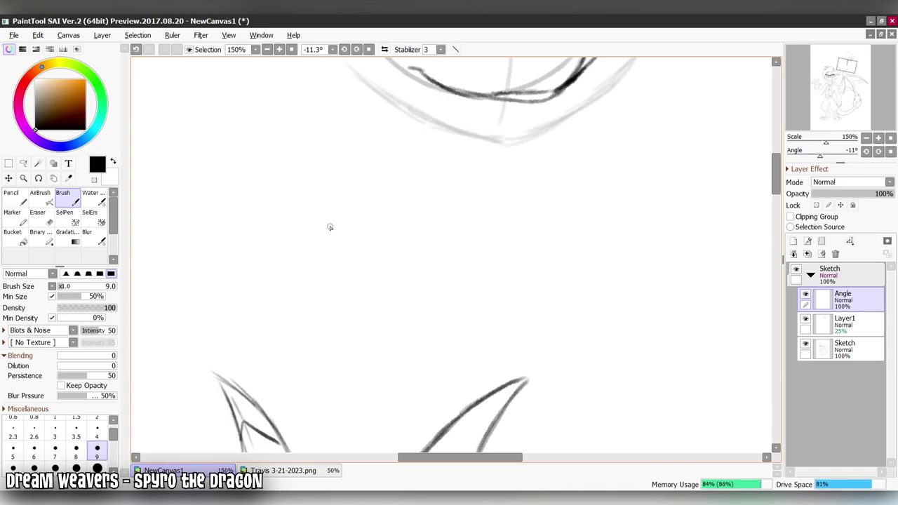
- Draw the lower contours of both eyes outward from the top of the snout and set the brush size to 9
drag(331, 224, 250, 484)
scroll(421, 280, up, 2)
click(97, 426)
drag(322, 382, 590, 337)
mouse_move(562, 295)
mouse_down()
mouse_move(303, 303)
mouse_move(279, 288)
mouse_up()
key(bracketright)
key(bracketright)
key(bracketright)
key(bracketright)
key(bracketright)
key(h)
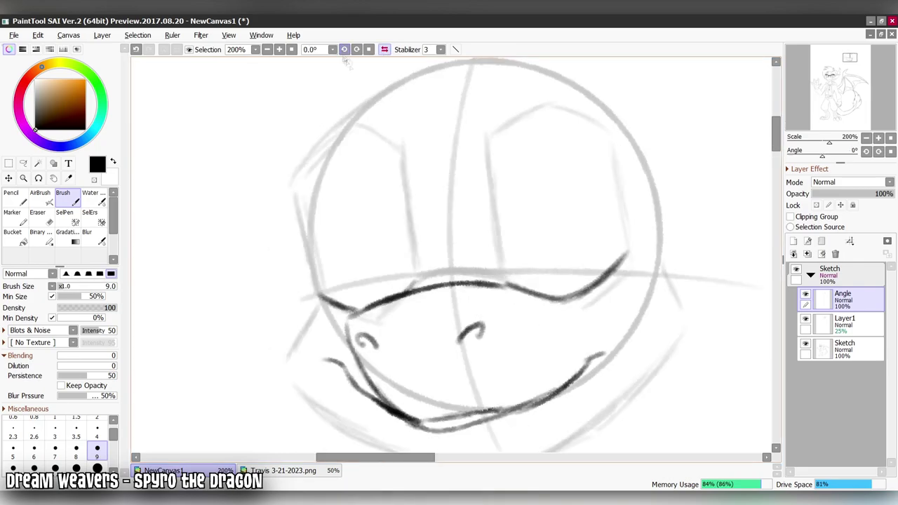
- Draw the arched upper outlines of both eyes to close the eye shapes
key(h)
mouse_move(280, 275)
mouse_down()
mouse_move(329, 191)
mouse_move(379, 205)
mouse_move(405, 295)
mouse_up()
mouse_move(522, 218)
mouse_down()
mouse_move(569, 199)
mouse_move(588, 273)
mouse_up()
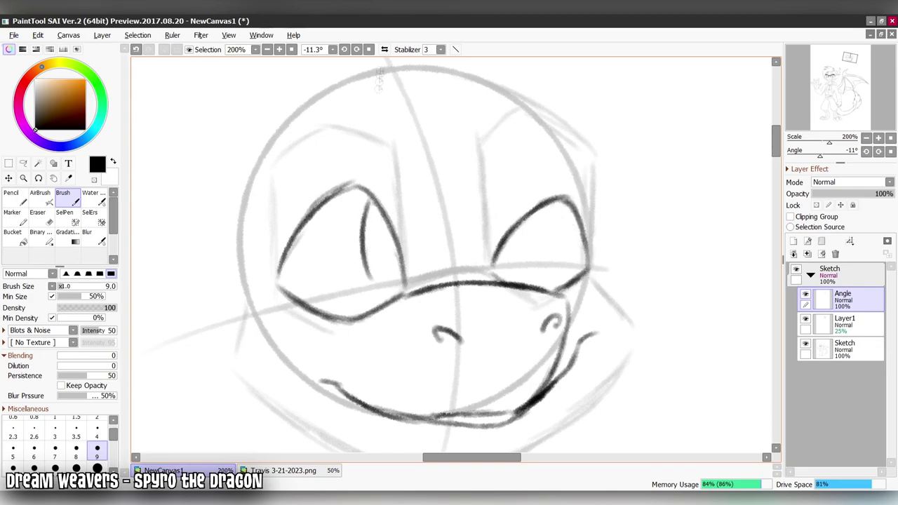
- Draw shaded oval pupils in both eyes and erase a round highlight in each with a size 9 eraser
key(h)
drag(521, 279, 515, 235)
drag(385, 232, 393, 271)
drag(518, 225, 527, 280)
drag(534, 205, 532, 261)
key(h)
key(e)
key(bracketleft)
key(bracketleft)
key(bracketleft)
key(bracketleft)
key(bracketleft)
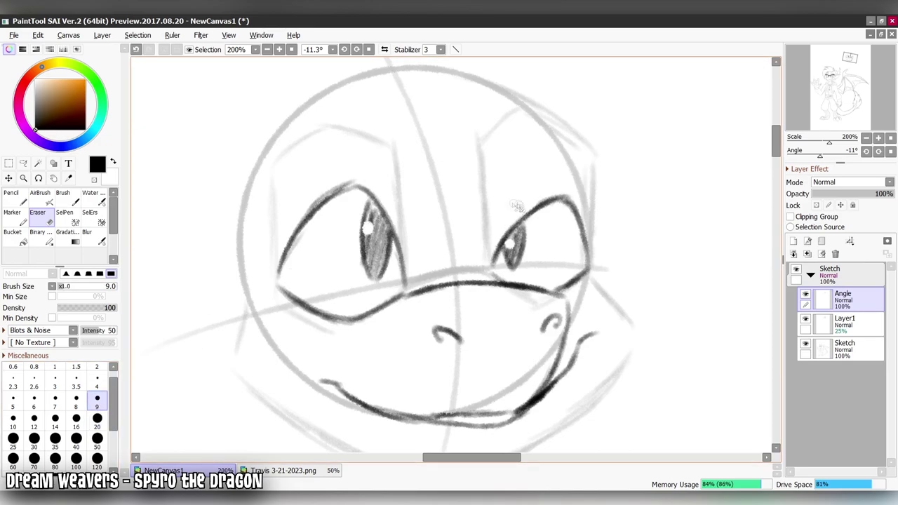
- Thicken the upper lid lines of both eyes with overlapping brush strokes
key(b)
key(h)
mouse_move(302, 309)
mouse_down()
mouse_move(320, 231)
mouse_move(337, 217)
mouse_up()
key(End)
drag(505, 259, 552, 202)
key(h)
key(Delete)
key(Delete)
drag(491, 198, 519, 137)
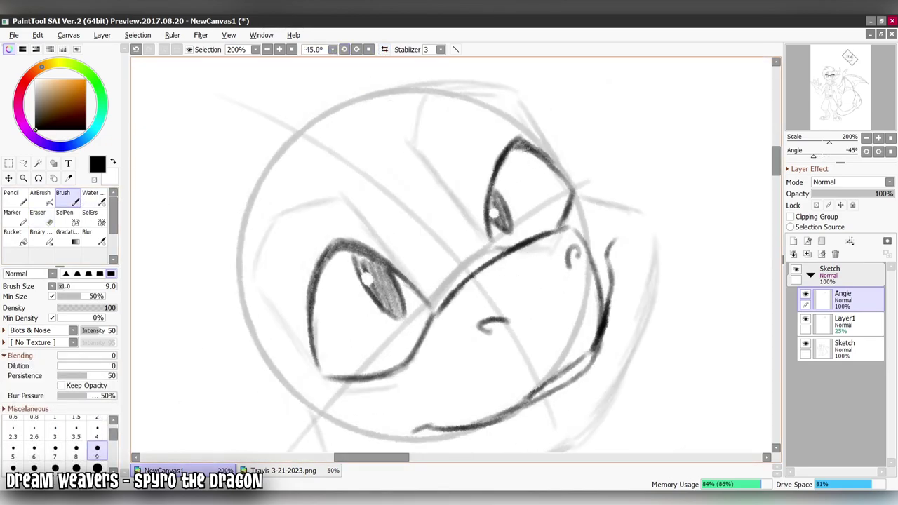
- Undo the lid thickening and the pupils, back to the plain eye outlines
key(Home)
click(136, 49)
click(136, 49)
click(136, 49)
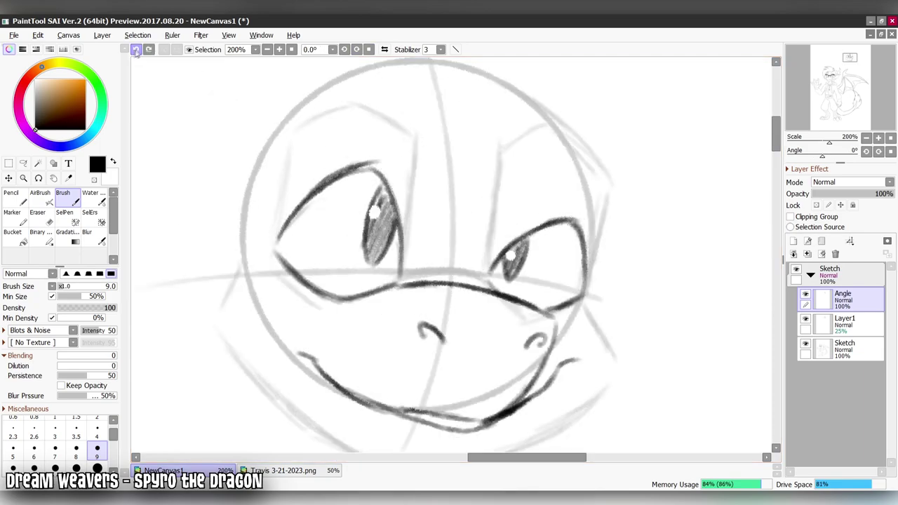
click(136, 50)
click(136, 49)
click(137, 49)
click(136, 49)
- Set the brush size to 4 and thicken both upper lids into pointed peaks
key(bracketleft)
key(bracketleft)
key(bracketleft)
key(bracketleft)
key(bracketleft)
click(345, 49)
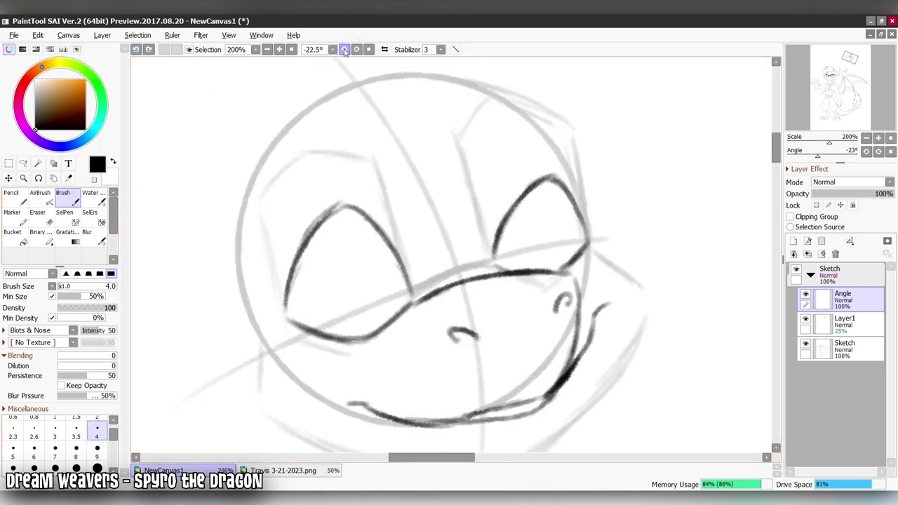
key(ctrl+plus)
key(h)
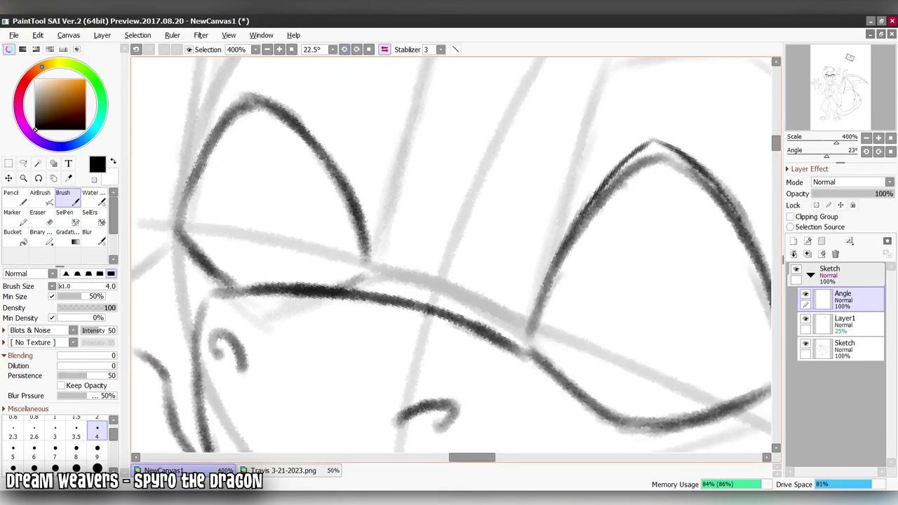
key(h)
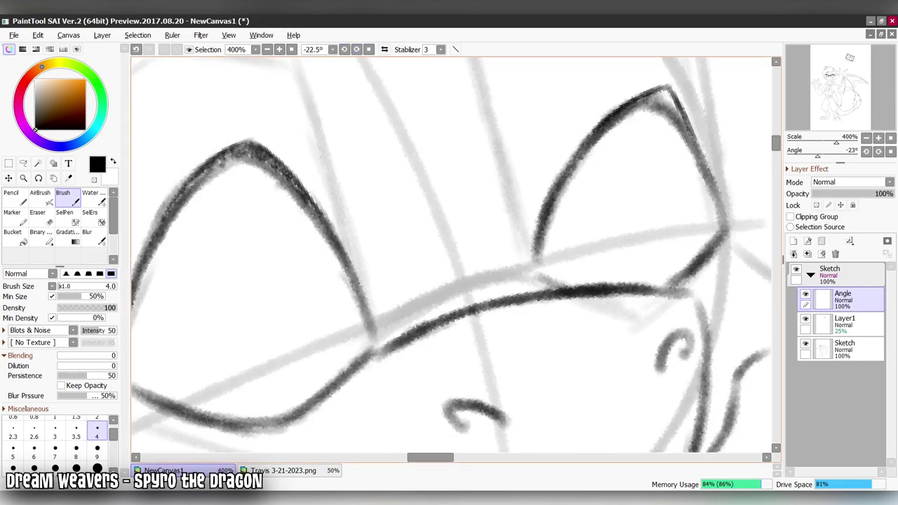
- On a new layer, draw size 9 shaded pupils with erased round highlights, and merge it down into Angle
key(ctrl+minus)
key(ctrl+shift+n)
key(bracketright)
key(bracketright)
key(bracketright)
key(bracketright)
key(bracketright)
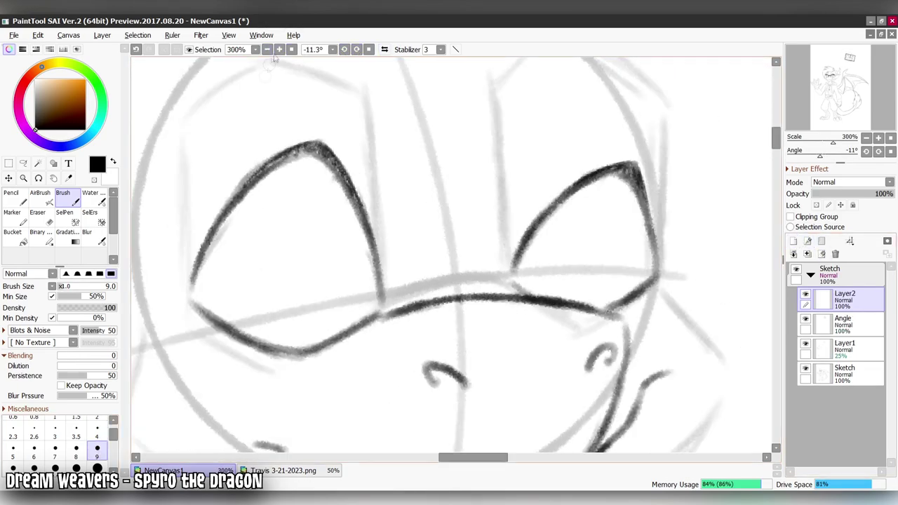
key(ctrl+minus)
key(ctrl+minus)
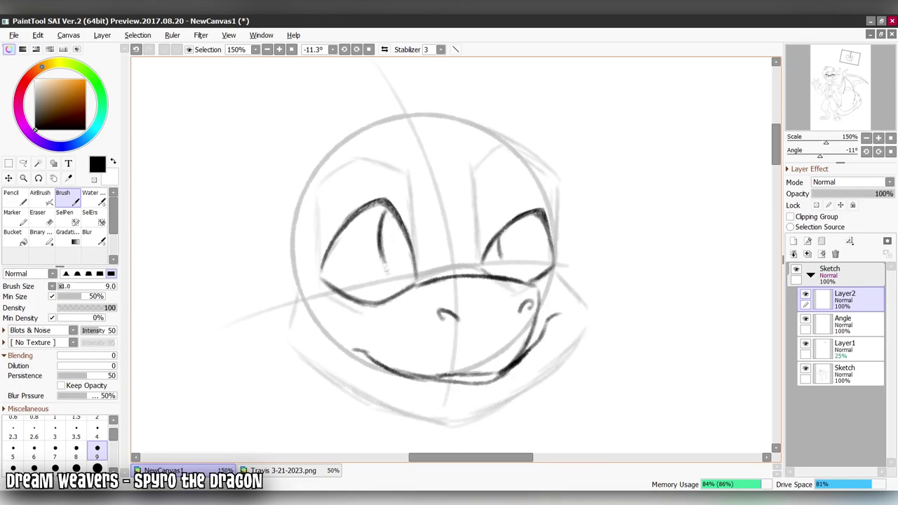
mouse_move(390, 214)
mouse_down()
mouse_move(394, 258)
mouse_move(396, 245)
mouse_up()
key(e)
click(385, 230)
click(504, 240)
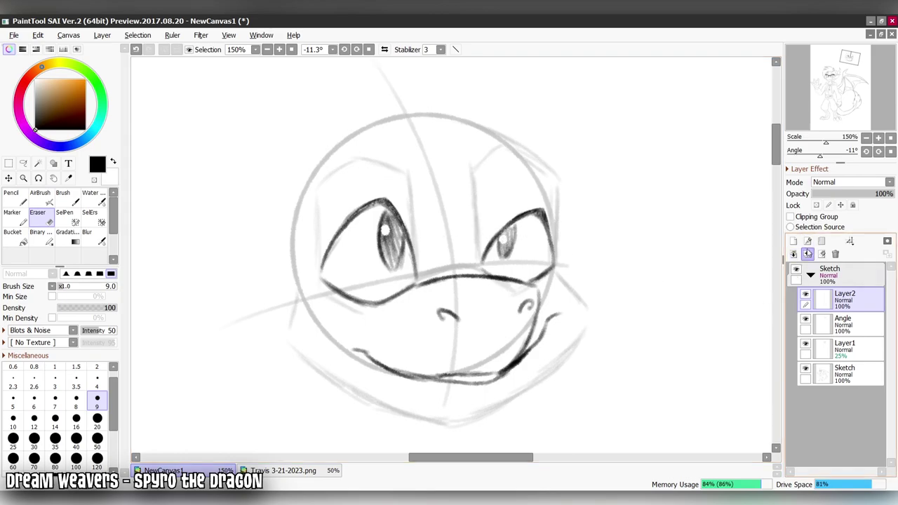
click(808, 253)
- Draw the lower brow edges above both eyes and the outer contours beside them
key(b)
key(ctrl+plus)
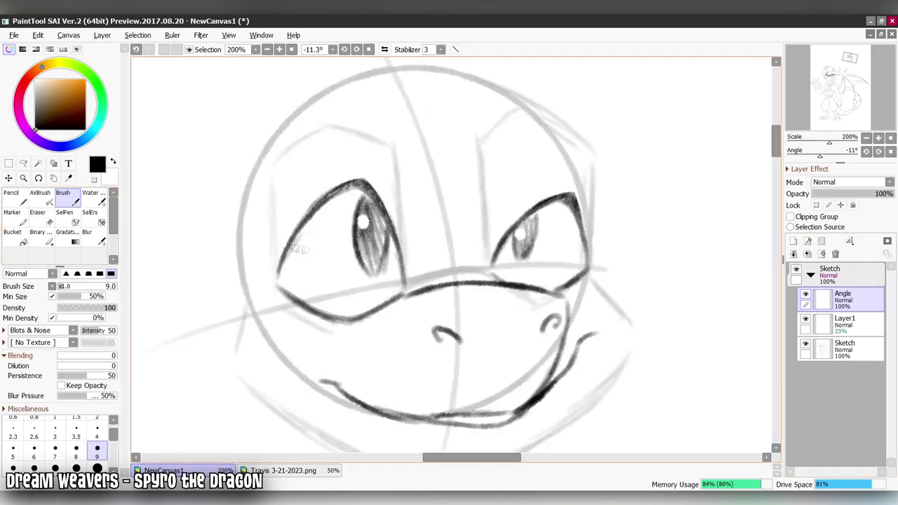
mouse_move(269, 236)
mouse_down()
mouse_move(291, 168)
mouse_move(313, 146)
mouse_up()
key(h)
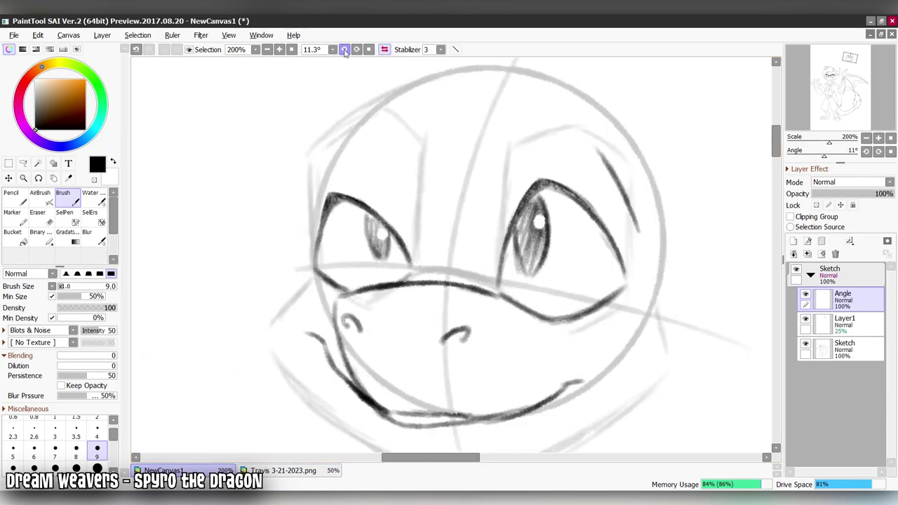
key(Delete)
key(Delete)
key(Delete)
key(h)
drag(414, 160, 491, 105)
key(h)
key(End)
key(End)
key(End)
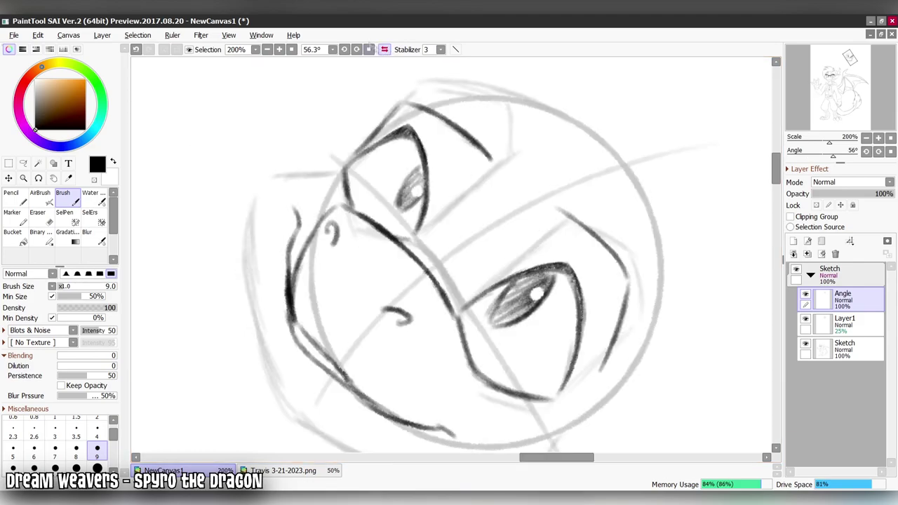
- Draw the inner ends and upper edges of both brows, plus the line along the far eye's inner side
key(Home)
key(h)
drag(467, 111, 456, 188)
drag(400, 165, 386, 221)
key(h)
drag(419, 334, 397, 233)
mouse_move(447, 111)
mouse_down()
mouse_move(532, 105)
mouse_move(609, 211)
mouse_up()
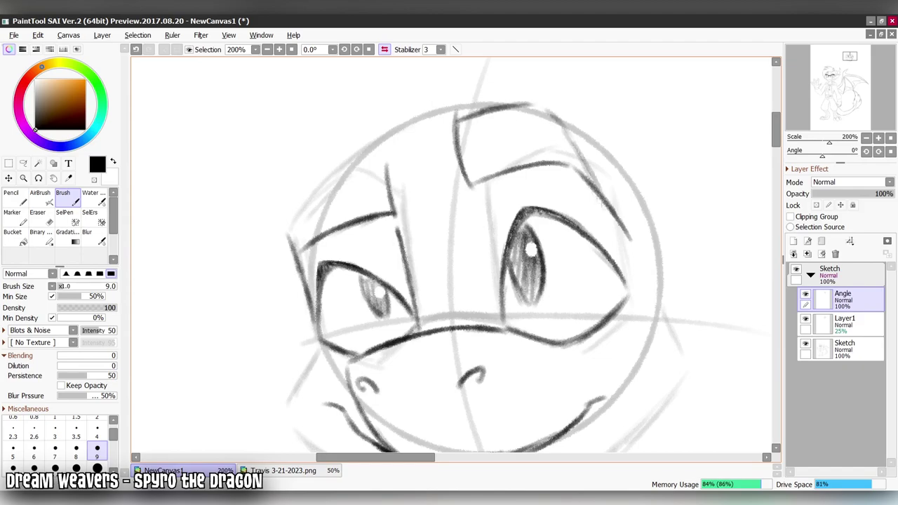
drag(561, 121, 610, 211)
key(h)
drag(286, 217, 379, 108)
key(h)
mouse_move(458, 151)
mouse_down()
mouse_move(523, 133)
mouse_move(569, 140)
mouse_up()
scroll(431, 357, down, 2)
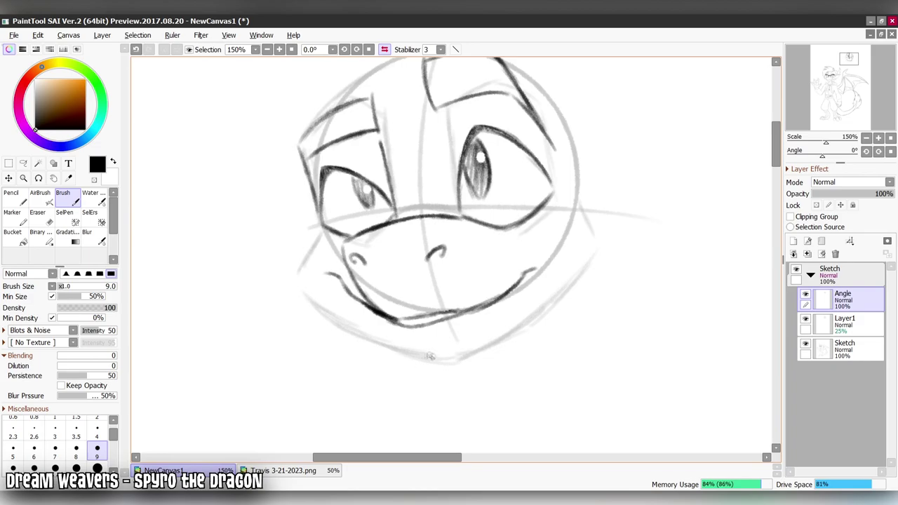
- Draw the cheek and jaw outline around the lower face along the light guidelines
drag(407, 355, 296, 282)
key(h)
mouse_move(460, 360)
mouse_down()
mouse_move(324, 263)
mouse_move(326, 172)
mouse_move(332, 132)
mouse_up()
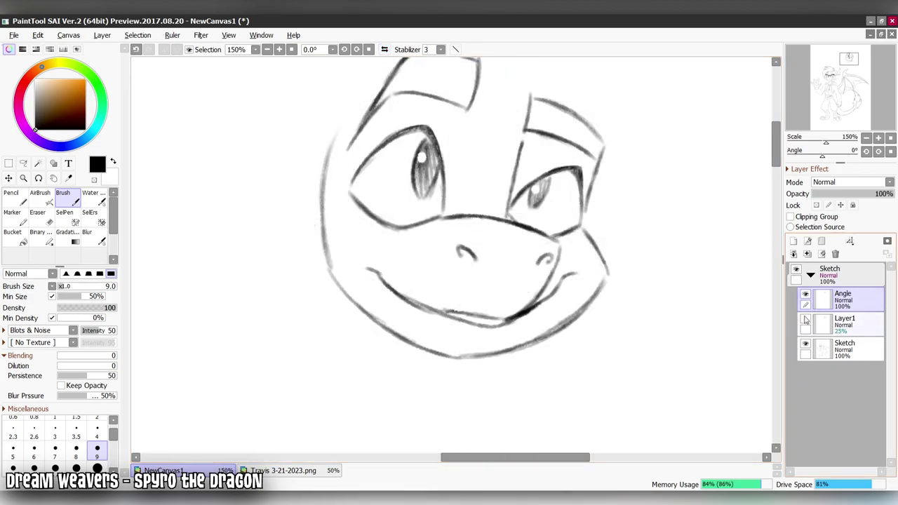
key(h)
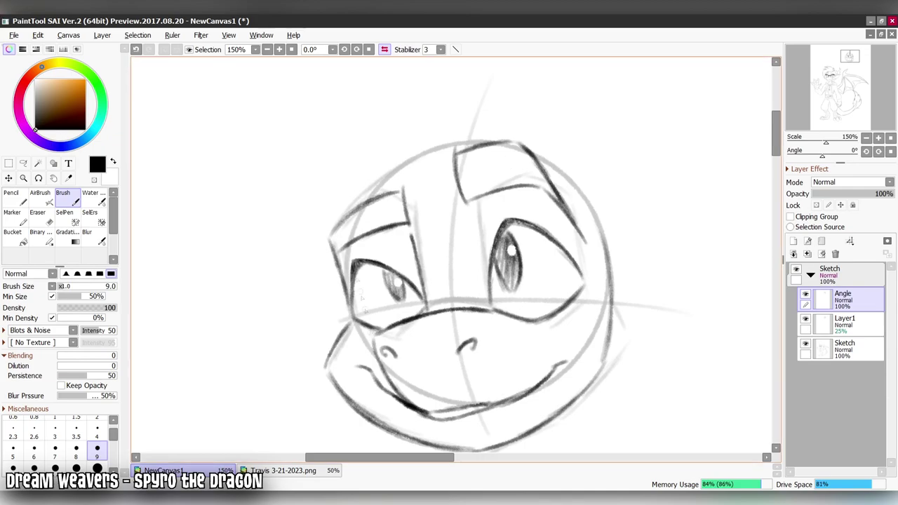
- Lower the Layer1 guidelines to 10% opacity and draw the near curved horn on a new layer above Angle
key(h)
scroll(449, 252, down, 2)
click(842, 323)
drag(842, 193, 821, 194)
click(842, 298)
click(793, 241)
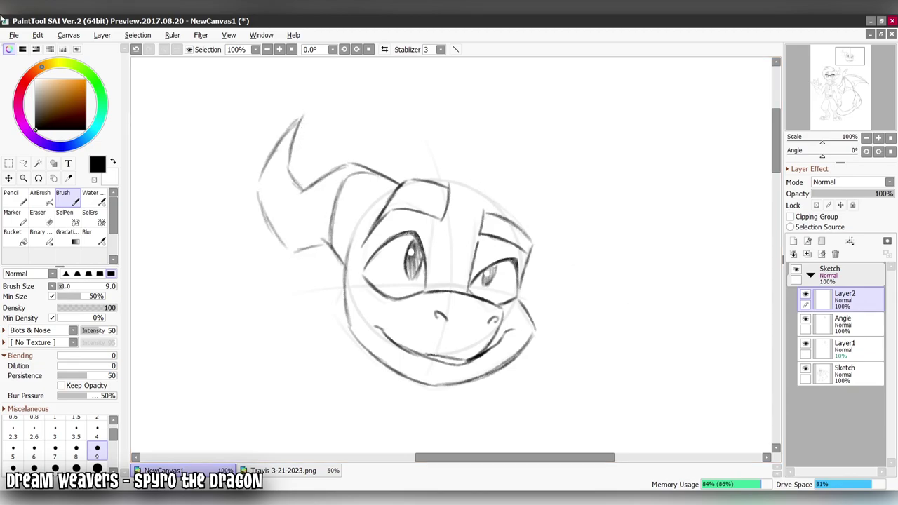
- Rough in the far horn on Layer1, and draw the inner and outer edges of the hair beside the face on Layer2
ctrl+shift+click(520, 228)
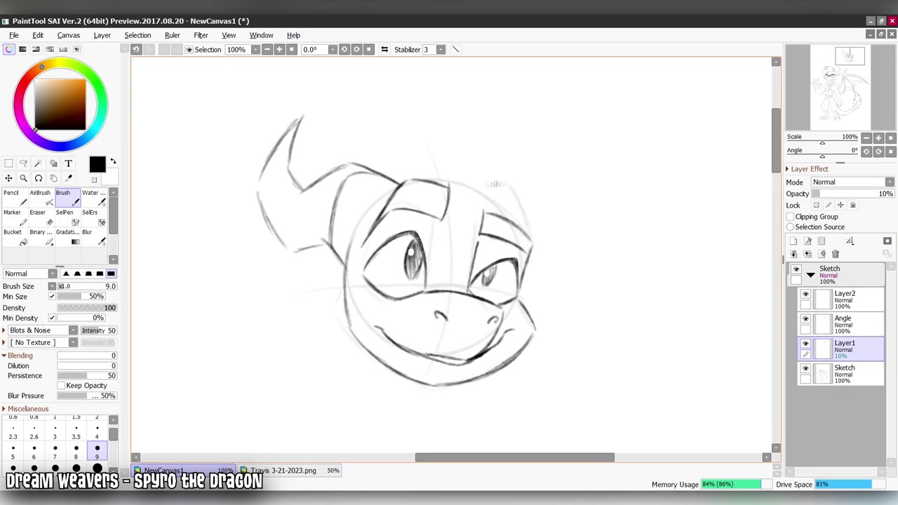
click(805, 295)
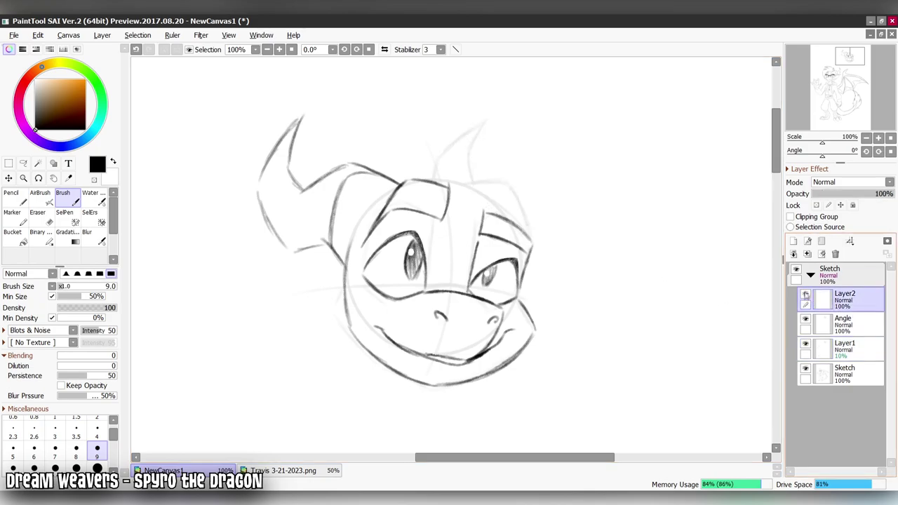
click(384, 49)
mouse_move(363, 342)
mouse_down()
mouse_move(362, 255)
mouse_move(371, 261)
mouse_move(404, 203)
mouse_up()
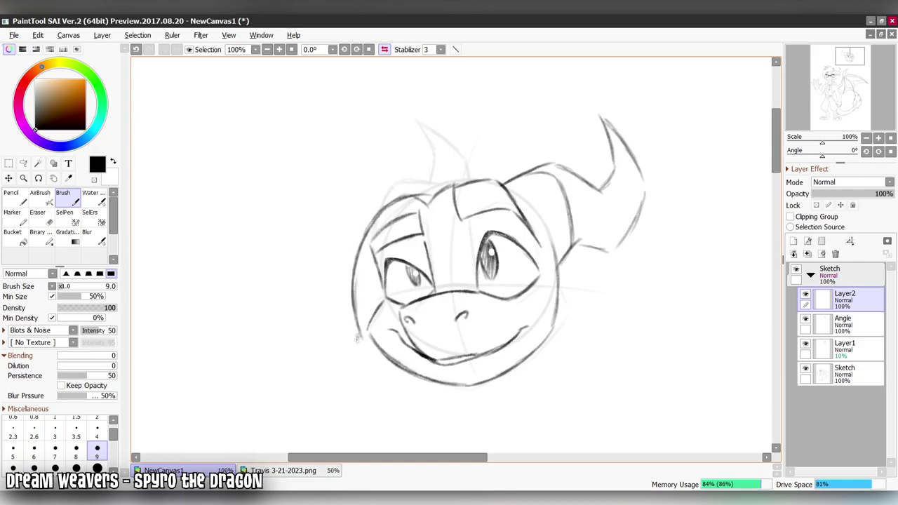
mouse_move(356, 334)
mouse_down()
mouse_move(303, 200)
mouse_move(398, 156)
mouse_move(416, 161)
mouse_up()
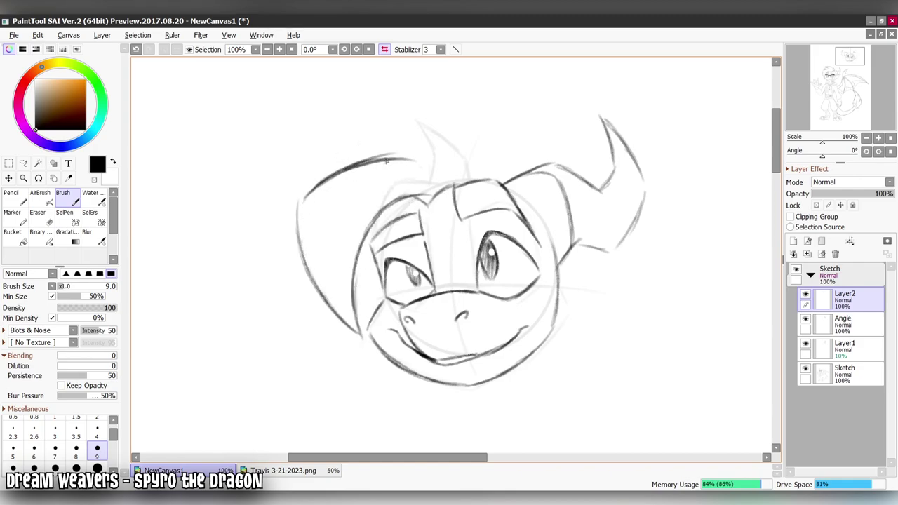
- Draw the pointed hair strands and the swept top of the hair, with a small spike beside the near horn
click(384, 49)
click(344, 49)
click(384, 49)
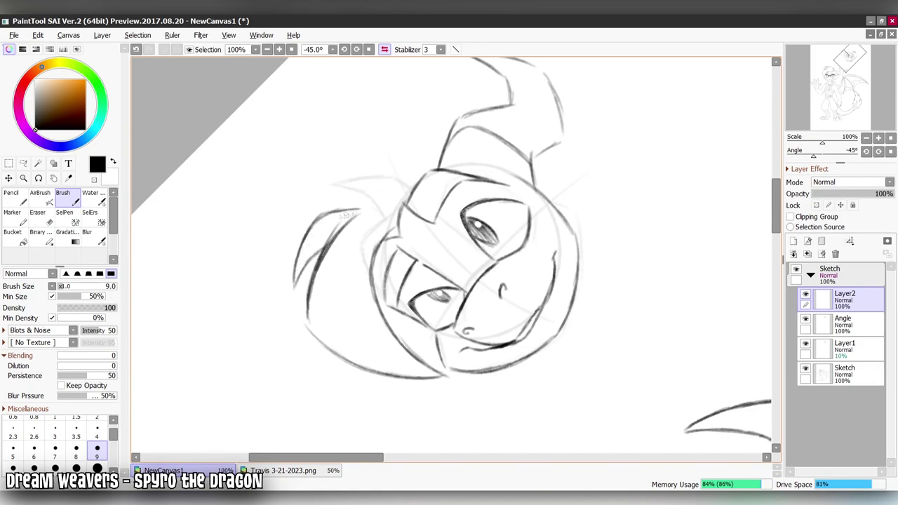
click(343, 49)
drag(341, 56, 332, 192)
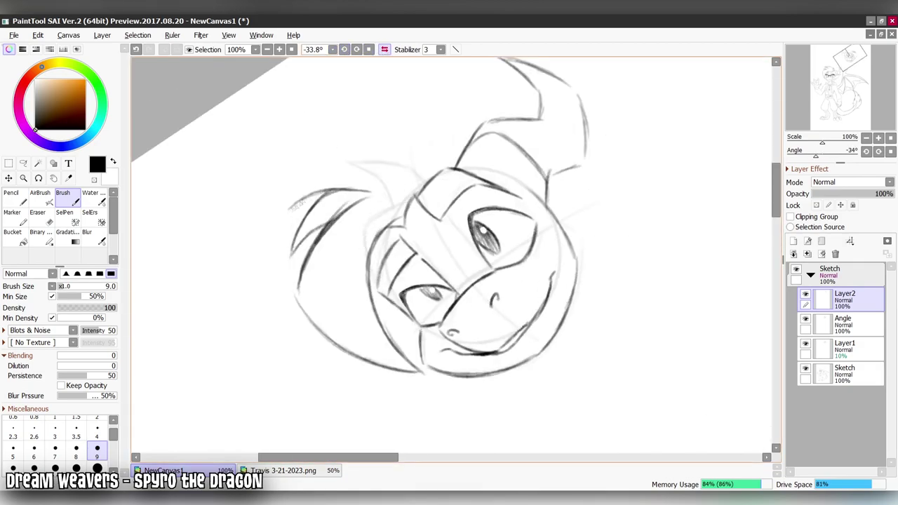
drag(351, 151, 323, 274)
key(Home)
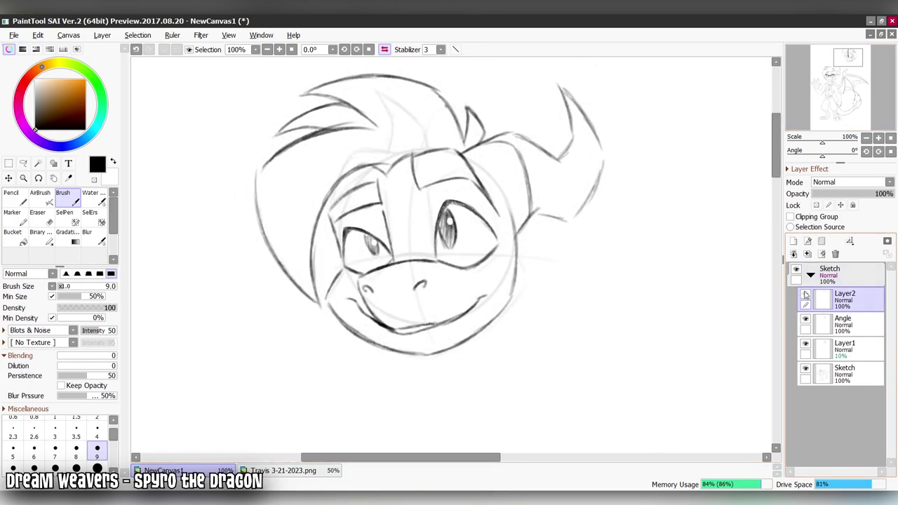
- Remove the faded guidelines and draw curved ridge bands across the near horn on a separate layer
click(805, 343)
click(805, 343)
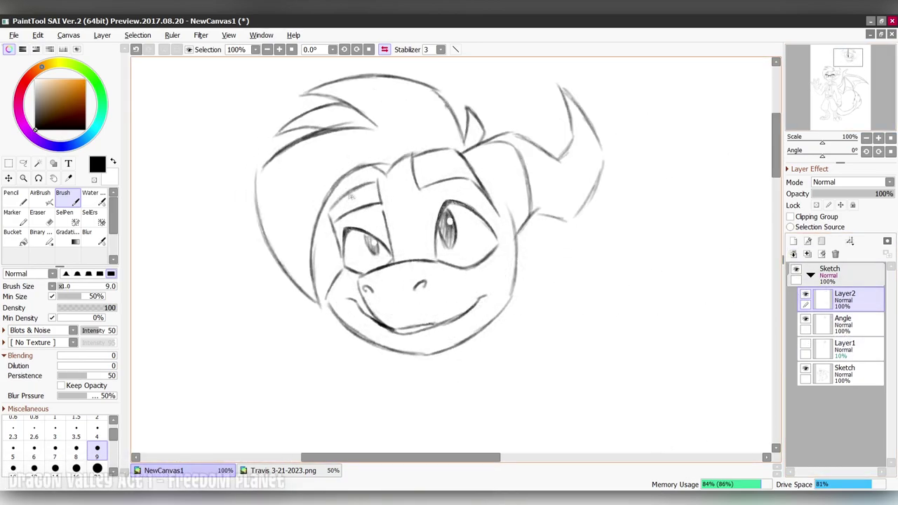
key(ctrl+z)
key(ctrl+z)
key(ctrl+z)
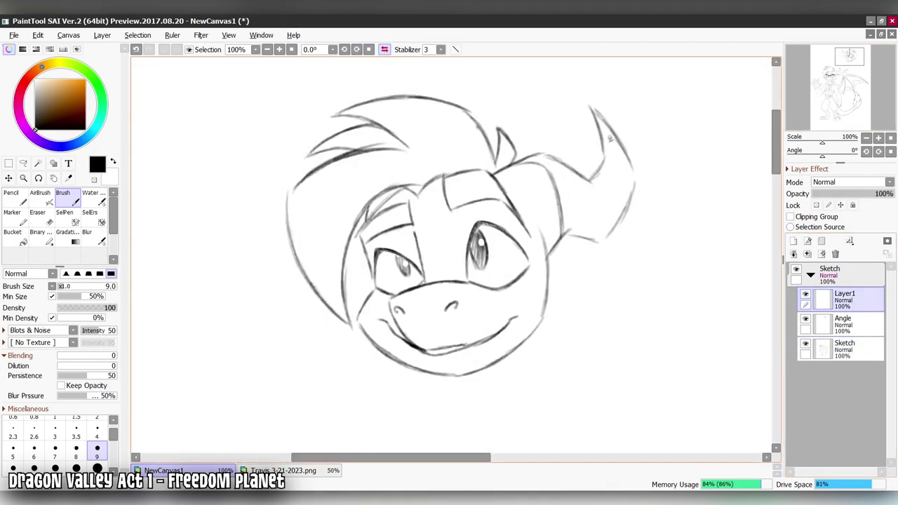
drag(577, 173, 579, 239)
- On a new layer, draw the webbed near ear fin beside the cheek and the far ear fin behind the hair
click(794, 240)
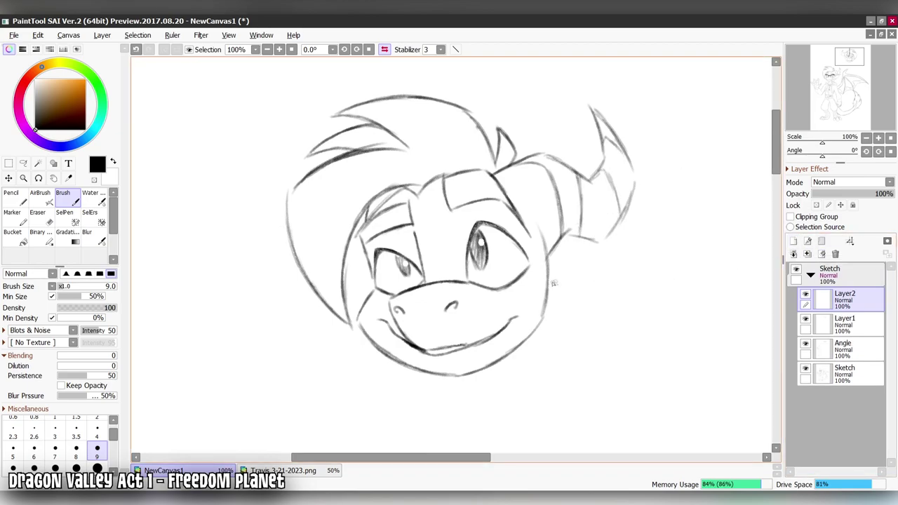
key(ctrl+z)
drag(541, 261, 652, 206)
key(h)
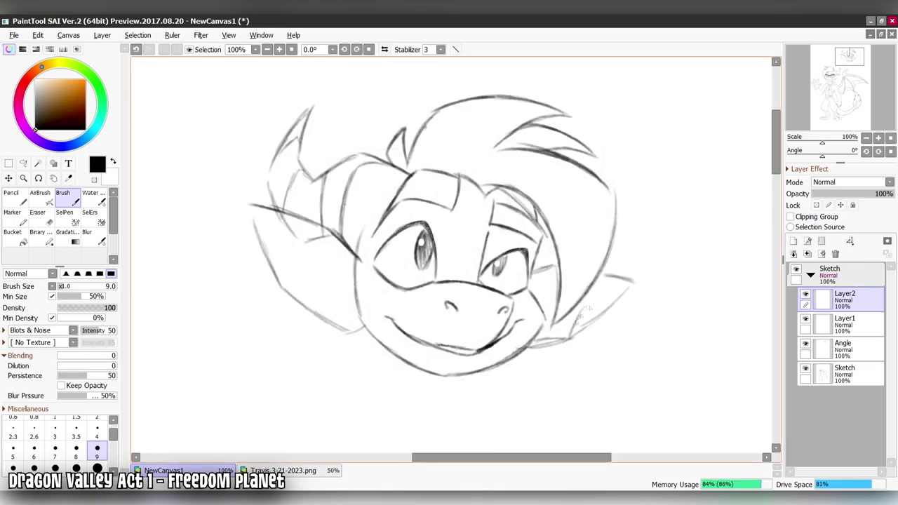
key(h)
drag(617, 294, 565, 264)
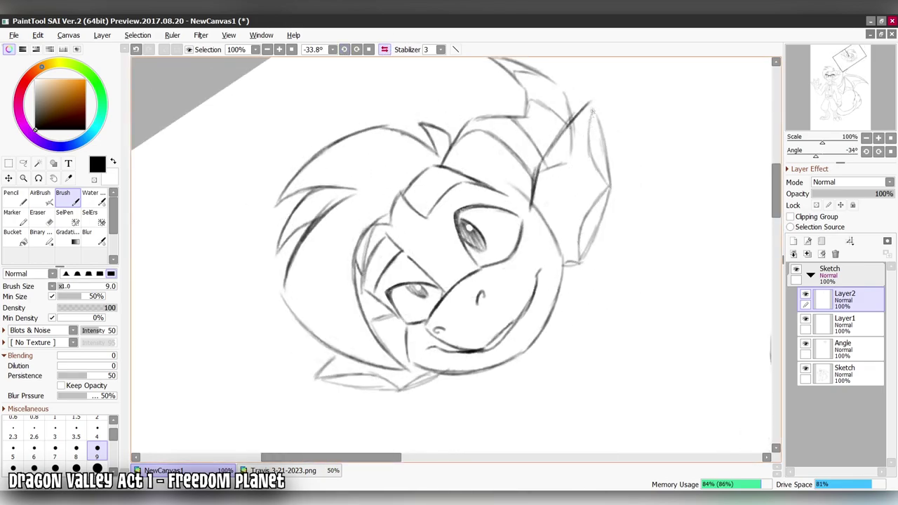
- Erase the ear fins' construction lines and the horn lines overlapping the near fin, and merge Layer2 down
key(e)
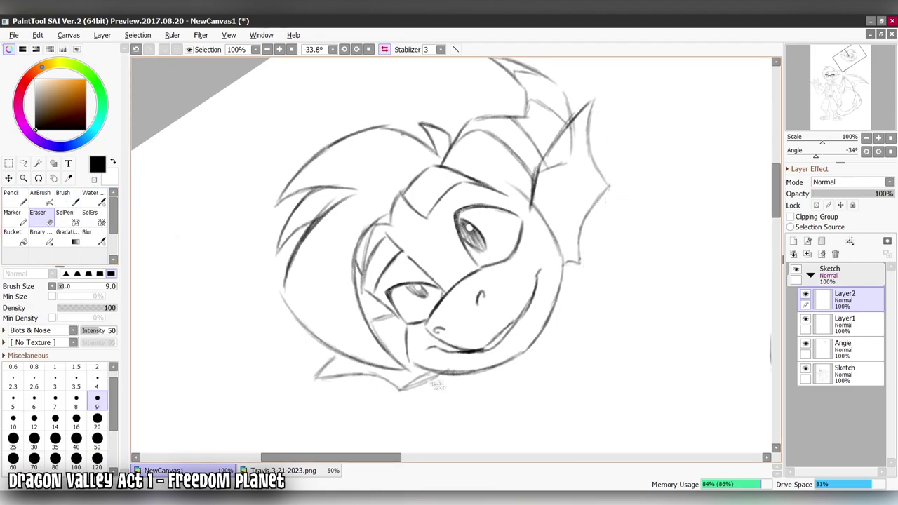
key(Down)
key(Down)
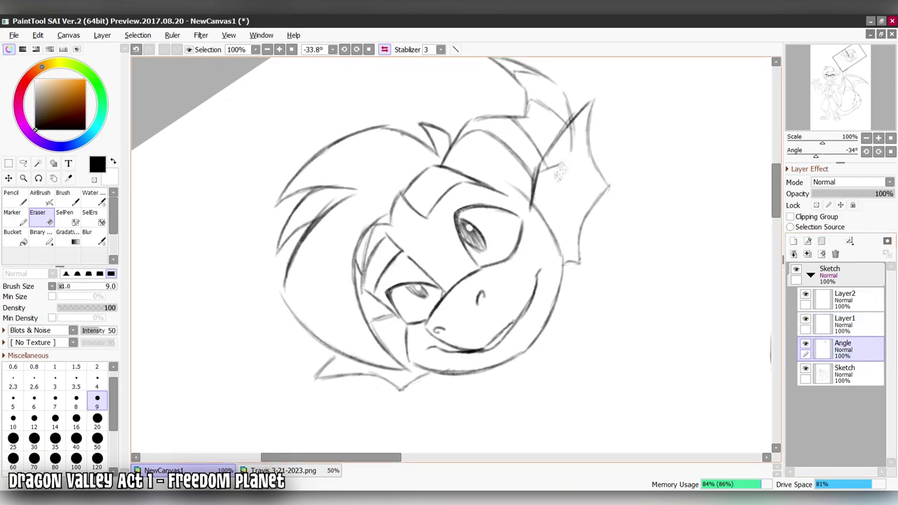
key(Up)
key(Home)
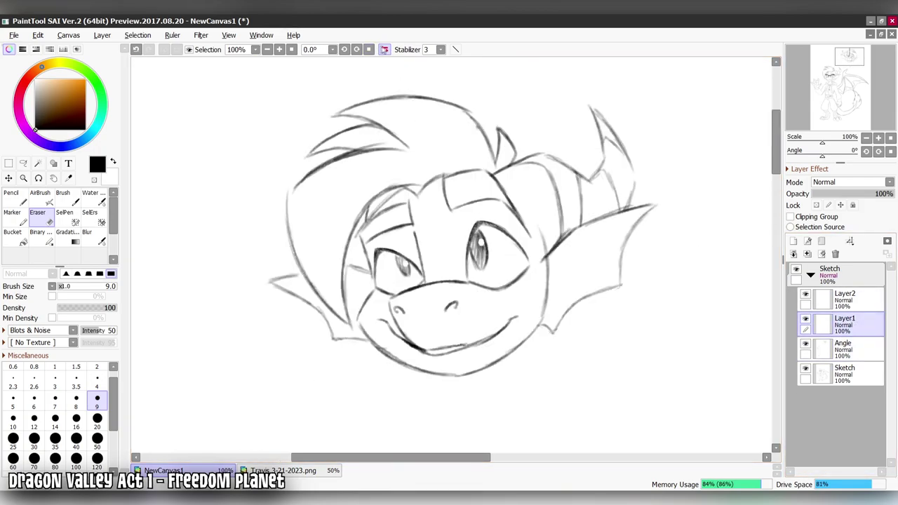
key(h)
key(ctrl+Delete)
- Add a second line along the near ear fin's upper edge and erase the stray overlaps around its base
key(Page_Up)
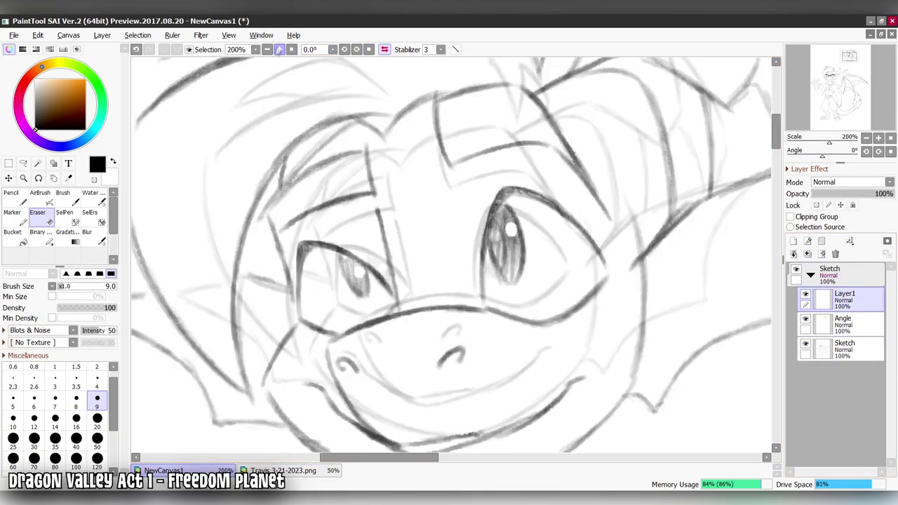
key(b)
key(h)
key(h)
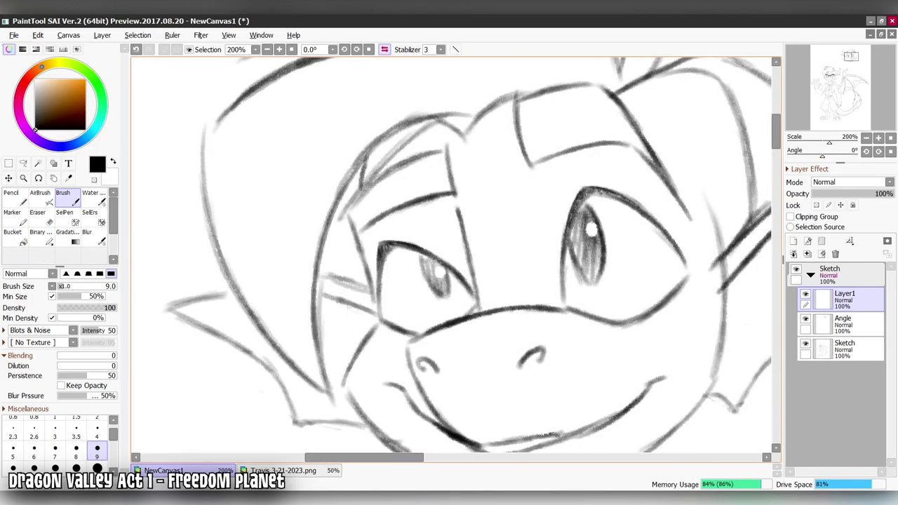
key(Down)
key(e)
key(h)
key(Up)
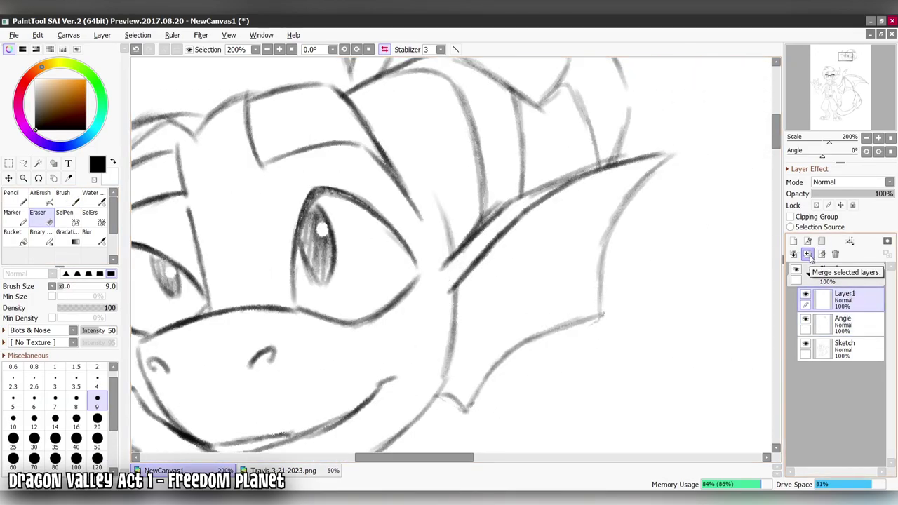
- Draw the outlines of both angular glasses lenses around the eyes on Layer1
key(Page_Down)
key(b)
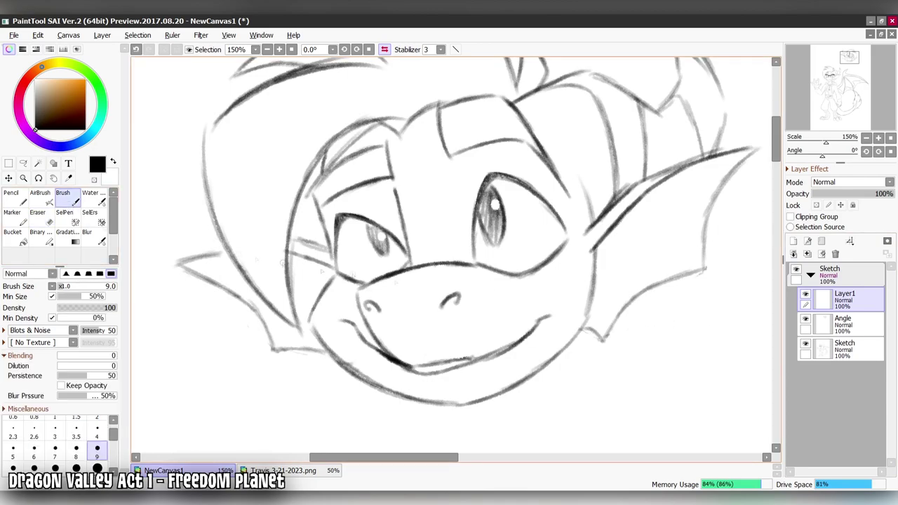
key(Page_Up)
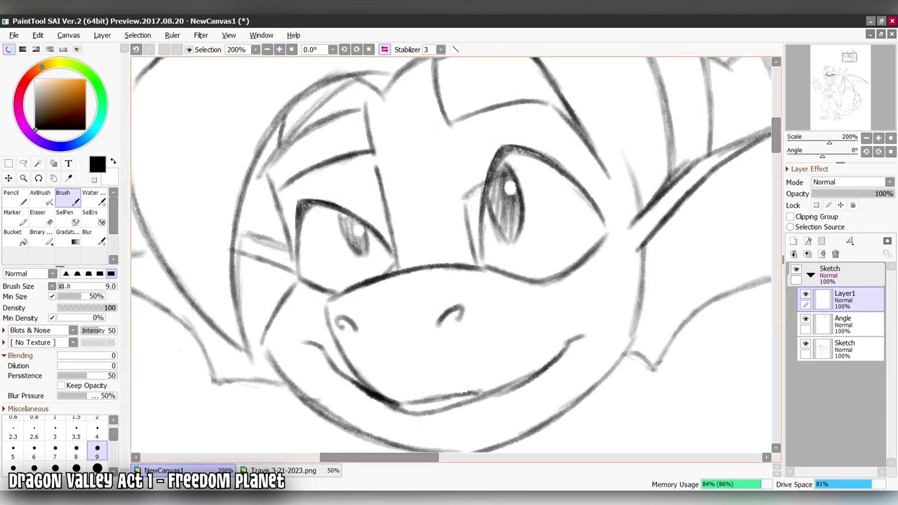
key(h)
mouse_move(516, 208)
mouse_down()
mouse_move(651, 193)
mouse_move(589, 282)
mouse_up()
key(h)
key(Delete)
mouse_move(586, 98)
mouse_down()
mouse_move(485, 136)
mouse_move(495, 130)
mouse_up()
key(h)
mouse_move(329, 98)
mouse_down()
mouse_move(303, 193)
mouse_move(306, 158)
mouse_up()
key(h)
mouse_move(261, 223)
mouse_down()
mouse_move(302, 306)
mouse_move(274, 262)
mouse_up()
- Thicken the upper rims of both glasses lenses out to their pointed outer corners
click(344, 49)
click(344, 49)
drag(520, 106, 467, 185)
drag(568, 80, 485, 148)
drag(584, 76, 537, 106)
drag(574, 92, 518, 115)
key(h)
drag(331, 89, 308, 159)
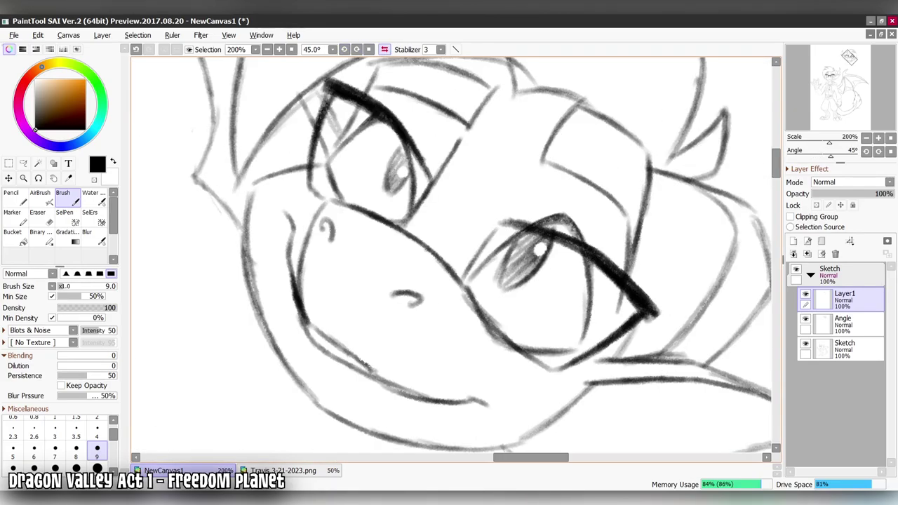
- Draw a thick curved bridge joining the two glasses lenses above the snout
key(Delete)
key(Delete)
key(Delete)
key(Delete)
key(Delete)
key(Delete)
mouse_move(424, 198)
mouse_down()
mouse_move(373, 275)
mouse_move(386, 264)
mouse_up()
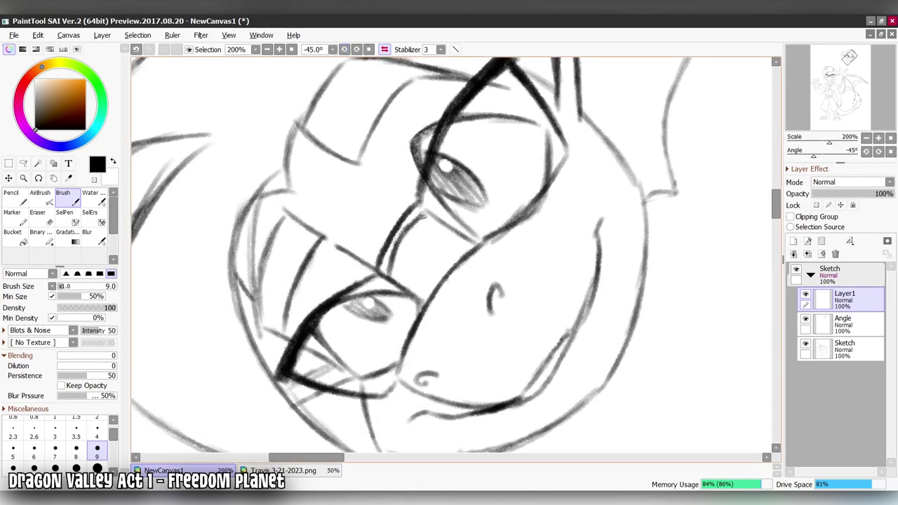
drag(411, 213, 379, 277)
key(Delete)
click(384, 49)
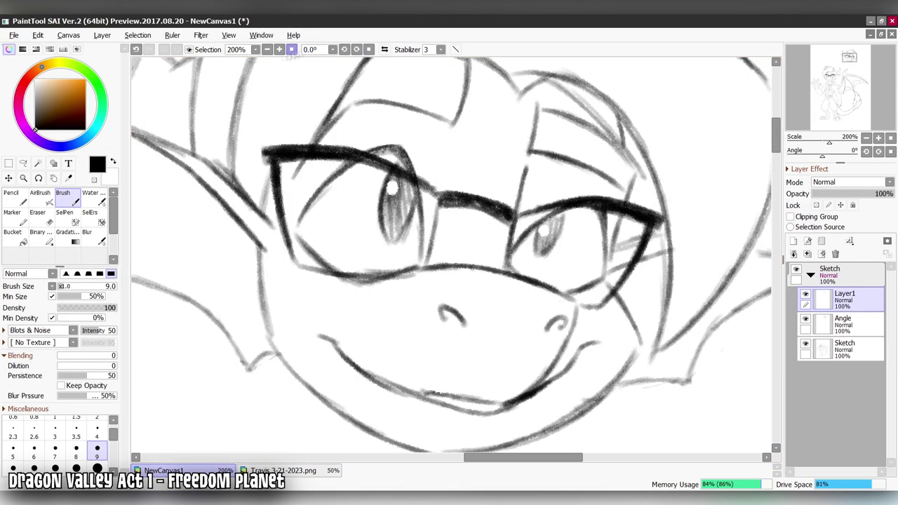
- Merge the glasses into Angle and draw the neck lines and fur tufts below the near ear and jaw
key(Home)
click(384, 49)
key(ctrl+e)
key(h)
scroll(449, 253, down, 2)
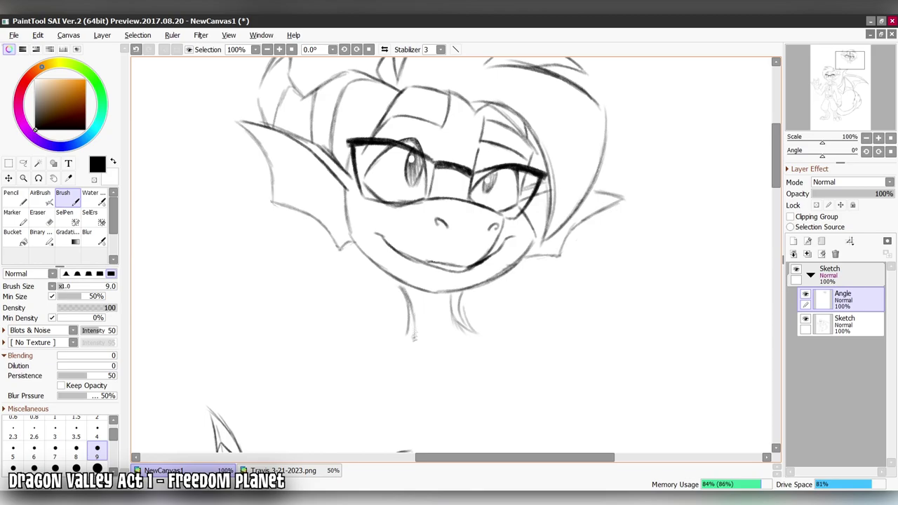
drag(332, 247, 364, 288)
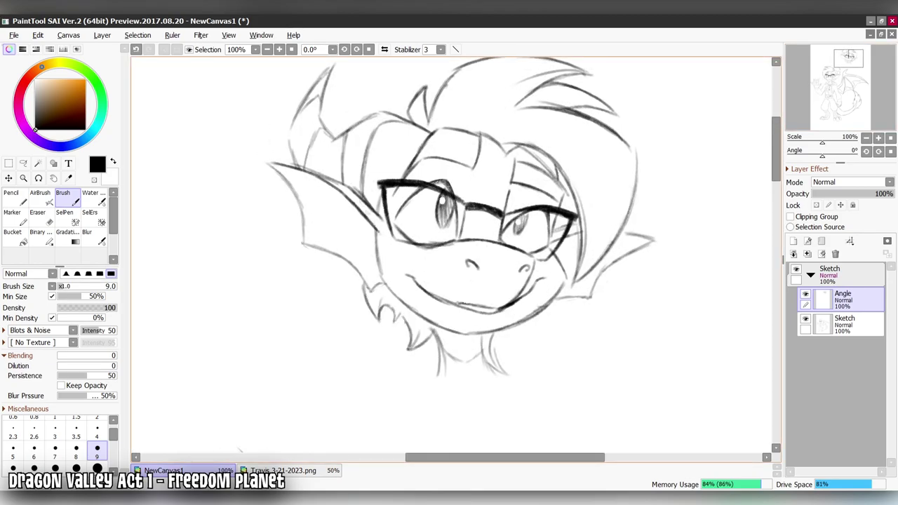
- Move the finished head study toward the page's upper-right corner
scroll(449, 253, down, 4)
drag(543, 187, 582, 181)
- Add a new layer directly above the full-body Sketch layer and name it Scales
click(853, 323)
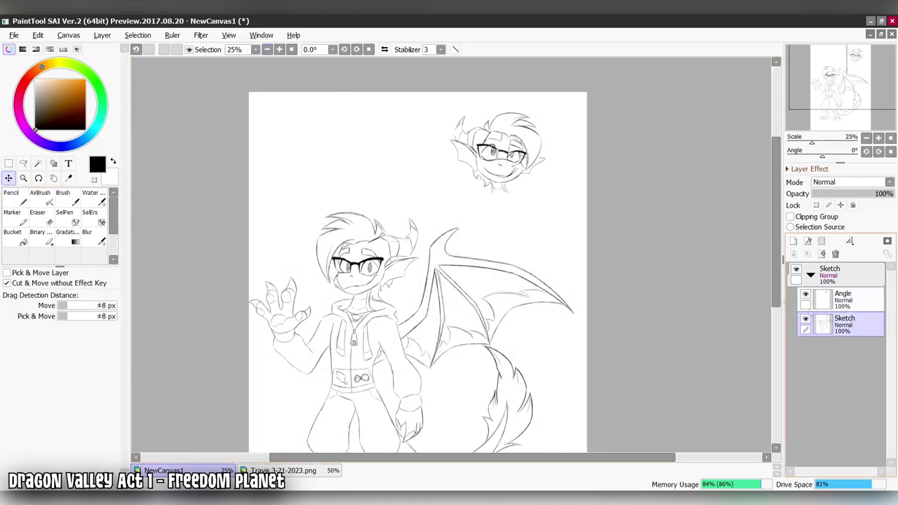
click(279, 49)
click(794, 241)
click(279, 49)
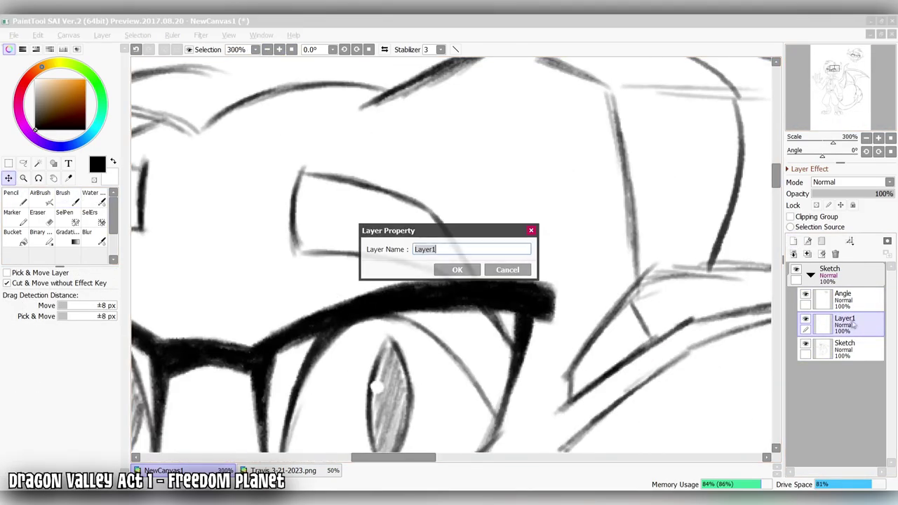
text(Scales)
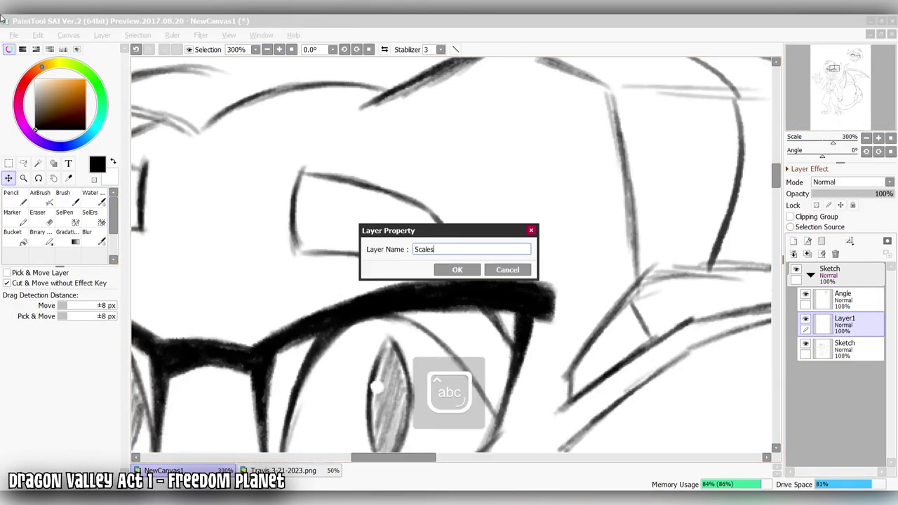
key(Return)
- With a size 4 brush, outline a faceted, downward-pointing scale cluster on the full-body character's temple between brow and horn
key(b)
scroll(449, 253, up, 1)
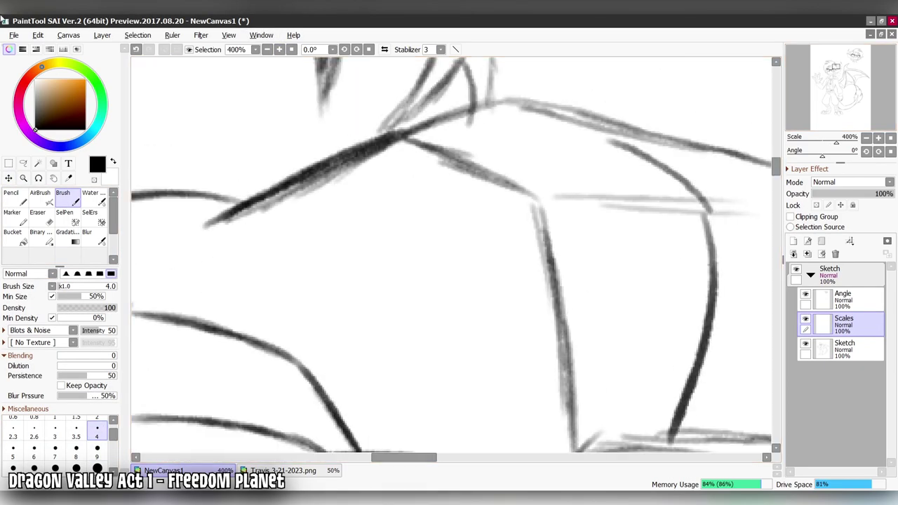
drag(421, 211, 478, 253)
drag(339, 138, 438, 146)
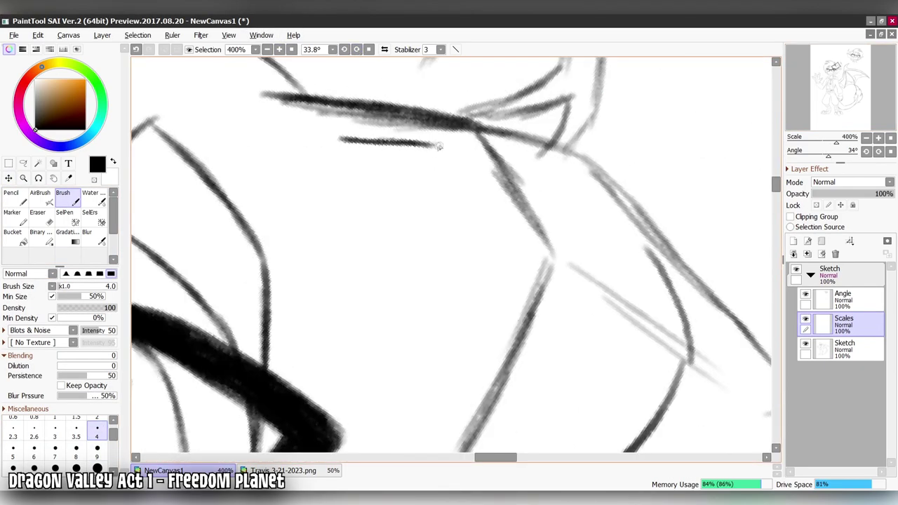
drag(319, 160, 322, 224)
drag(458, 162, 463, 230)
mouse_move(322, 254)
mouse_down()
mouse_move(460, 244)
mouse_move(467, 235)
mouse_up()
- Divide the scale outline into a top piece, two side pieces and a pointed bottom piece with narrow gaps between them
mouse_move(325, 164)
mouse_down()
mouse_move(394, 196)
mouse_move(459, 163)
mouse_up()
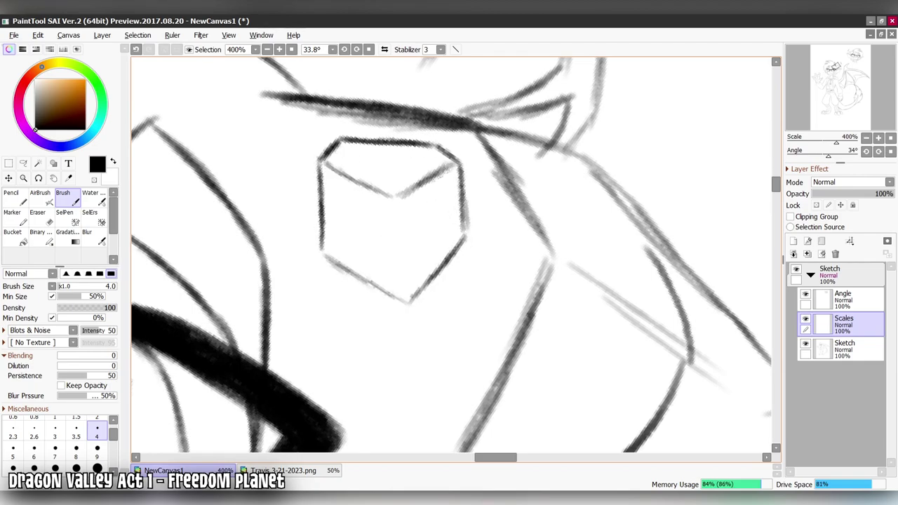
drag(322, 173, 376, 206)
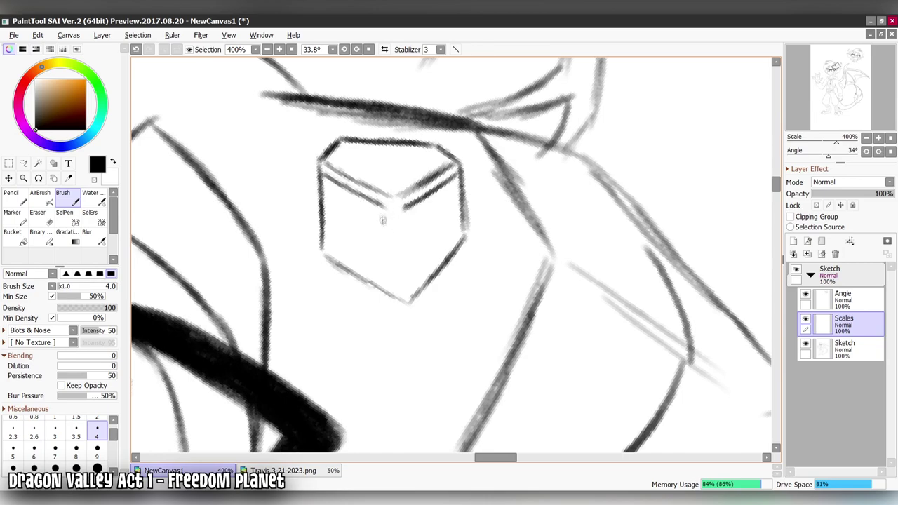
drag(322, 245, 390, 251)
drag(327, 258, 458, 247)
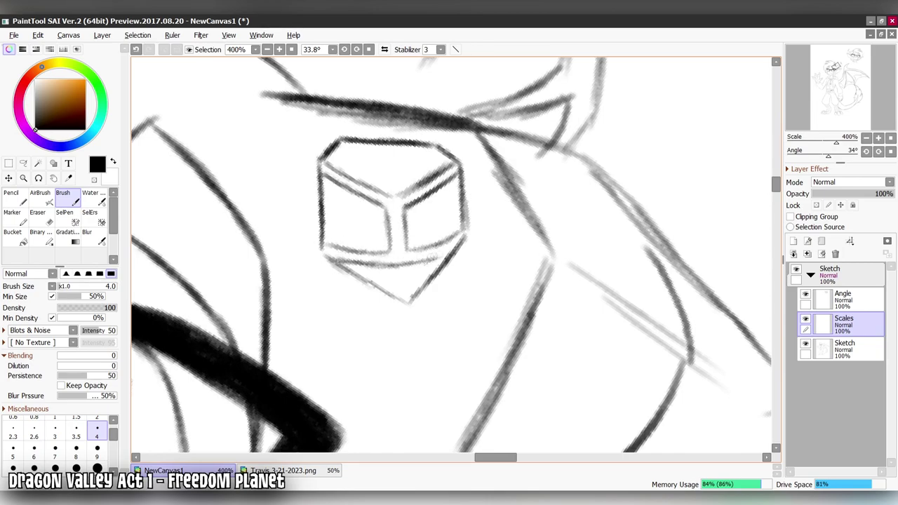
- Fill the four pieces of the temple scale cluster with black and clean up their edges with a size 4 eraser
click(12, 232)
click(407, 281)
click(389, 160)
click(355, 211)
click(432, 207)
click(37, 212)
click(97, 380)
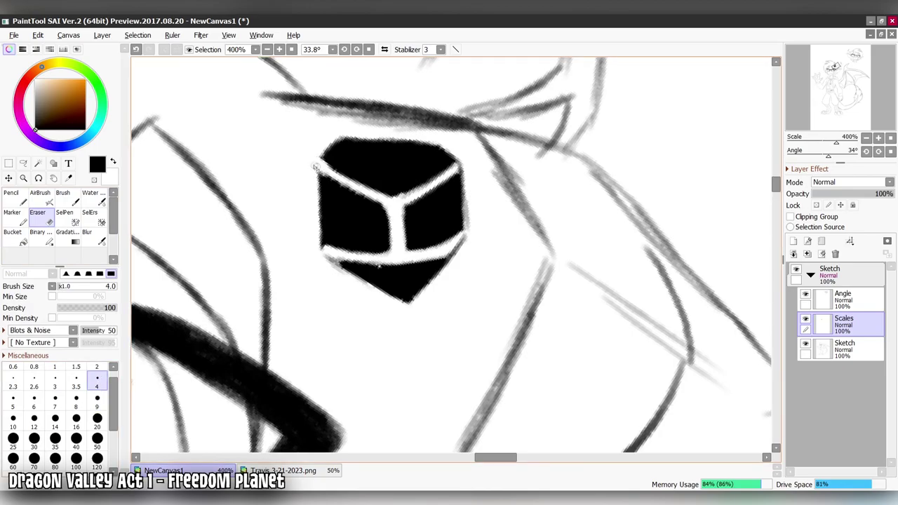
- Reset the canvas rotation, lower the Scales layer to 50% opacity and brush a pointed, shield-shaped scale outline between the character's eyes
key(Home)
click(849, 194)
key(b)
scroll(523, 220, down, 6)
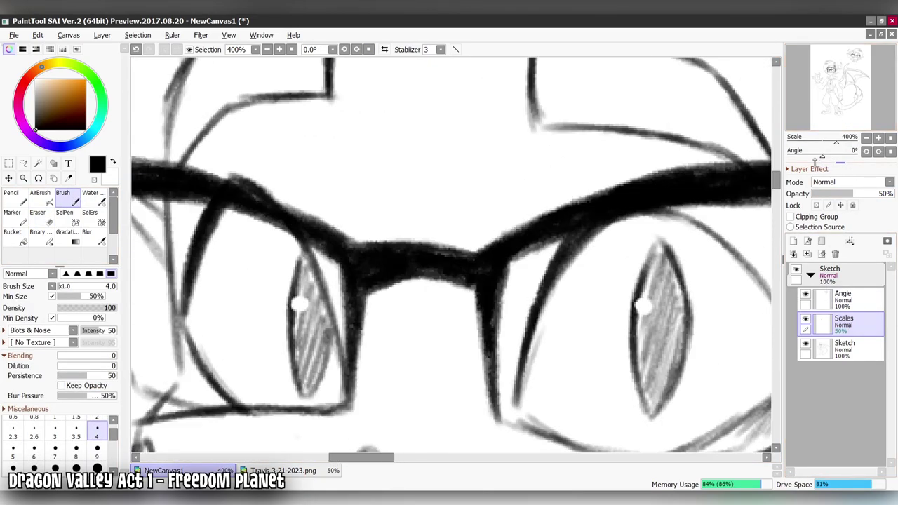
mouse_move(356, 142)
mouse_down()
mouse_move(467, 142)
mouse_move(490, 242)
mouse_up()
mouse_move(358, 141)
mouse_down()
mouse_move(338, 231)
mouse_move(415, 372)
mouse_up()
drag(415, 372, 498, 263)
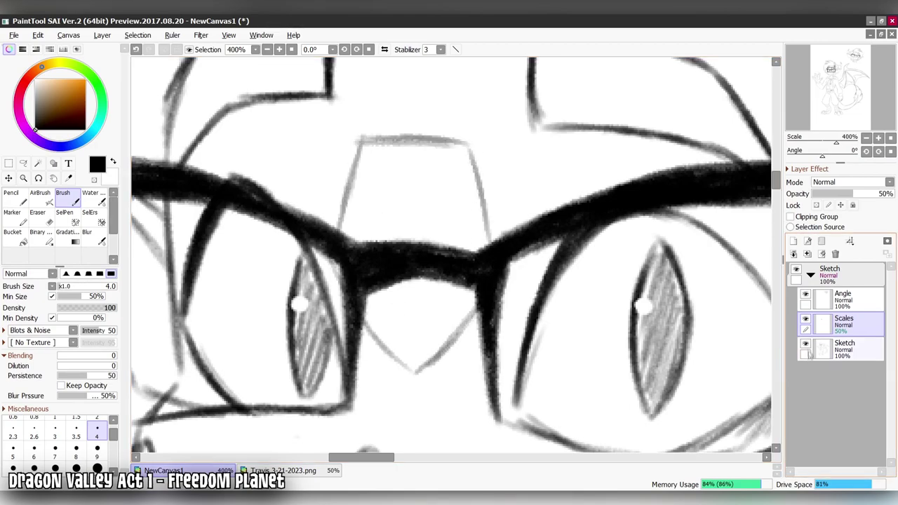
- Hide the Sketch layer and divide the shield-shaped outline into a top piece, two side pieces and a pointed bottom piece
click(806, 343)
drag(361, 146, 401, 191)
drag(467, 146, 404, 194)
mouse_move(461, 176)
mouse_down()
mouse_move(412, 207)
mouse_move(425, 275)
mouse_up()
drag(397, 212, 400, 280)
mouse_move(335, 258)
mouse_down()
mouse_move(397, 282)
mouse_move(497, 261)
mouse_up()
- Fill the four pieces of the nose-bridge scale cluster and erase the stray outline between the gaps
key(g)
click(414, 337)
click(368, 235)
click(449, 231)
click(414, 153)
key(e)
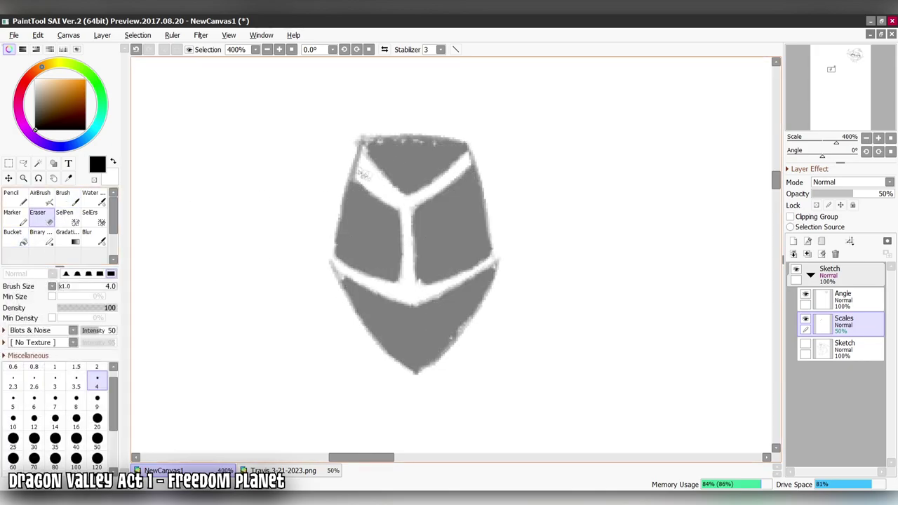
key(b)
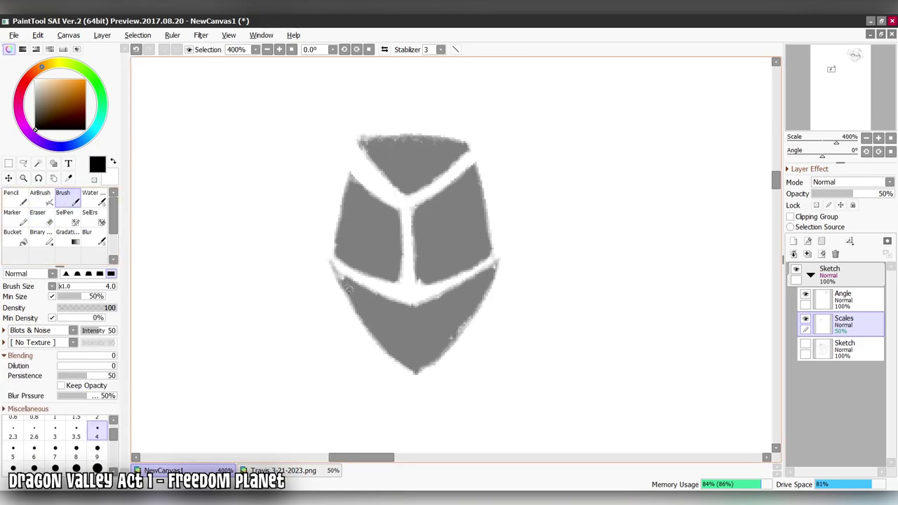
- Show the Sketch layer again and touch up the temple scale cluster's edges with a size 2 brush
key(l)
scroll(463, 285, down, 2)
mouse_move(409, 211)
mouse_down()
mouse_move(479, 277)
mouse_move(411, 211)
mouse_up()
key(b)
scroll(368, 148, up, 3)
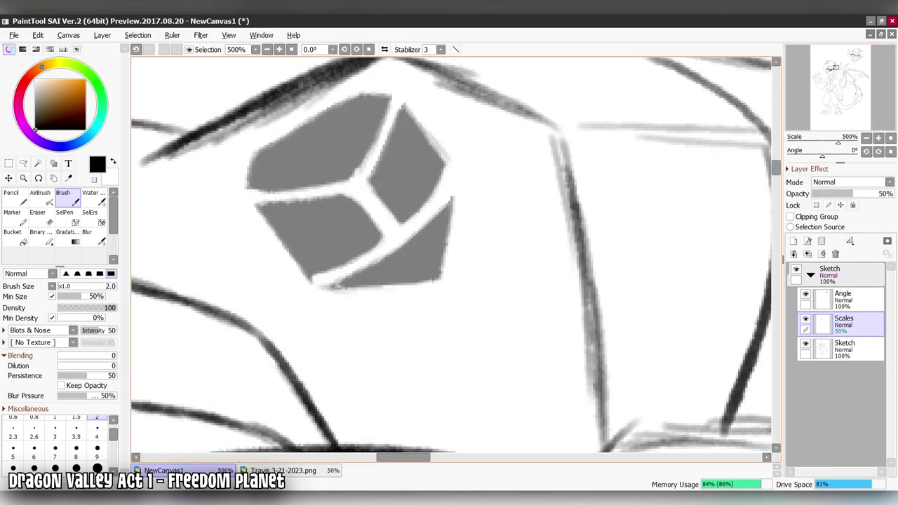
key(e)
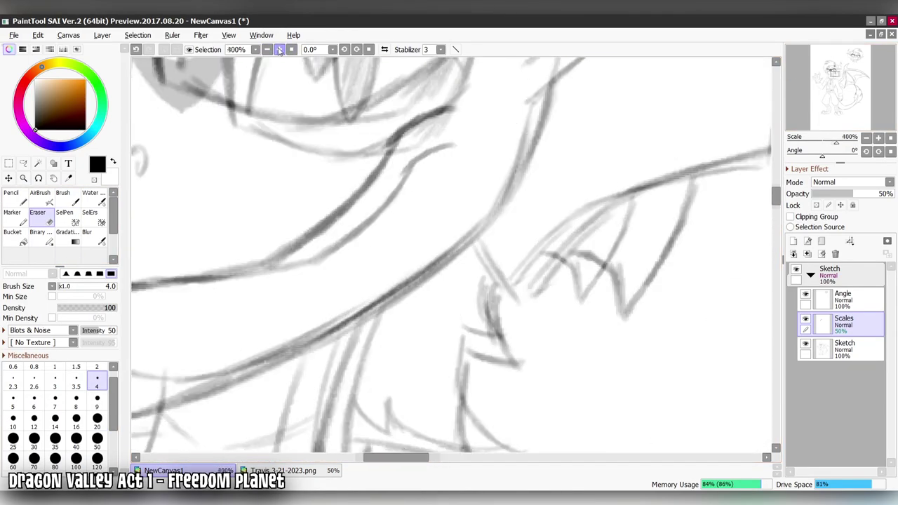
- With the size 2 brush, outline a small faceted scale cluster on the jaw below the mouth corner and split it with narrow gaps
key(b)
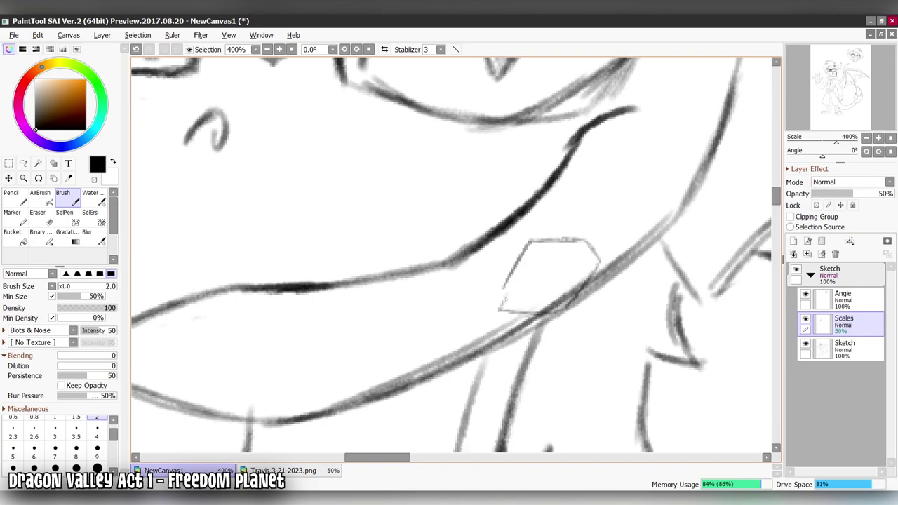
key(ctrl+z)
drag(561, 240, 553, 264)
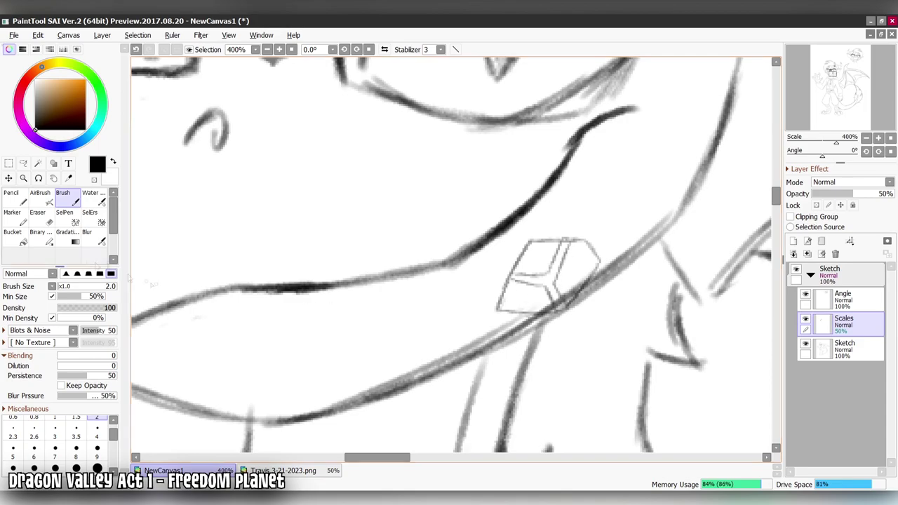
- Fill the pieces of the jaw scale cluster and tidy their edges with the Eraser
key(g)
click(579, 273)
click(527, 298)
click(537, 256)
click(503, 300)
key(e)
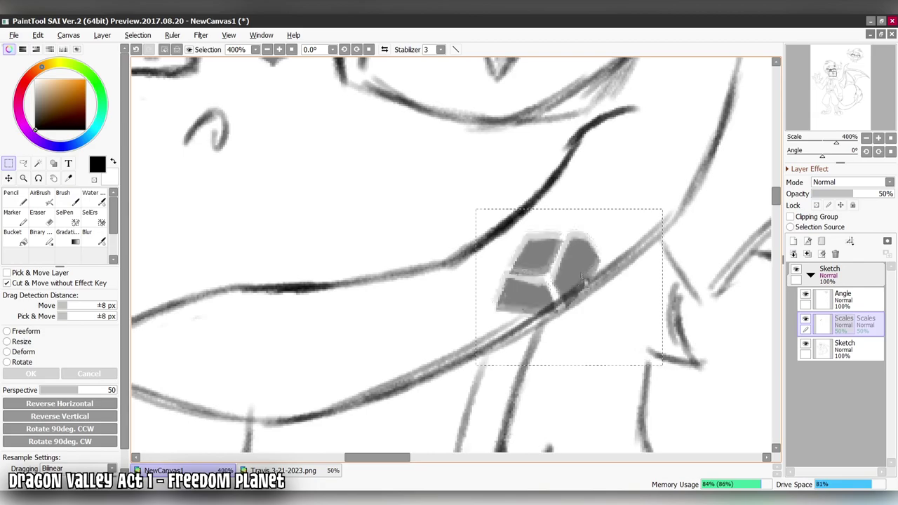
- Set the Scales layer's opacity to 29%, then select both eyebrows from the Sketch layer and fill them on the Scales layer
click(267, 50)
click(266, 50)
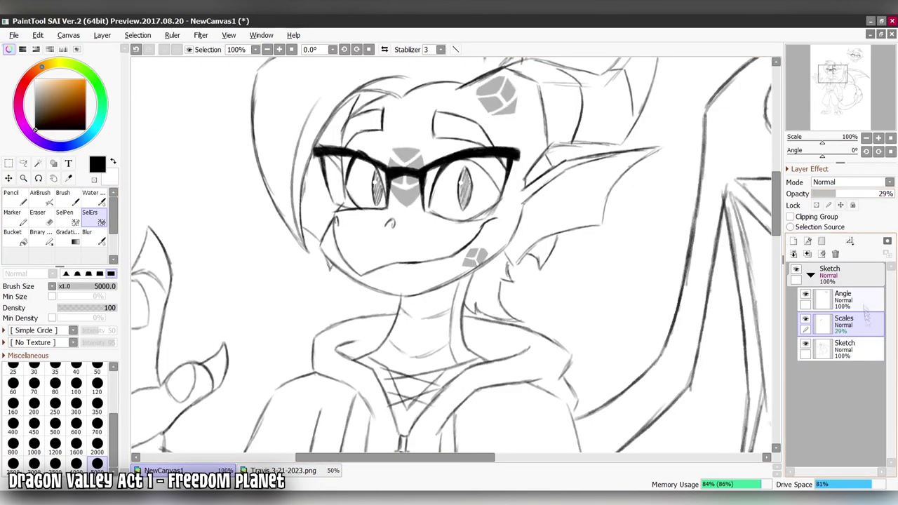
click(849, 347)
key(w)
click(854, 327)
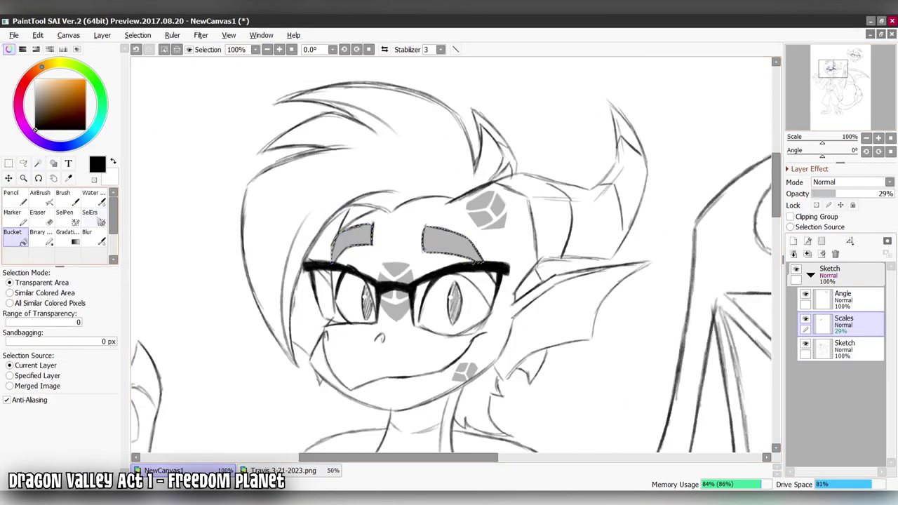
- Merge the Scales layer into the full-body Sketch layer and return to the Brush at size 4
key(n)
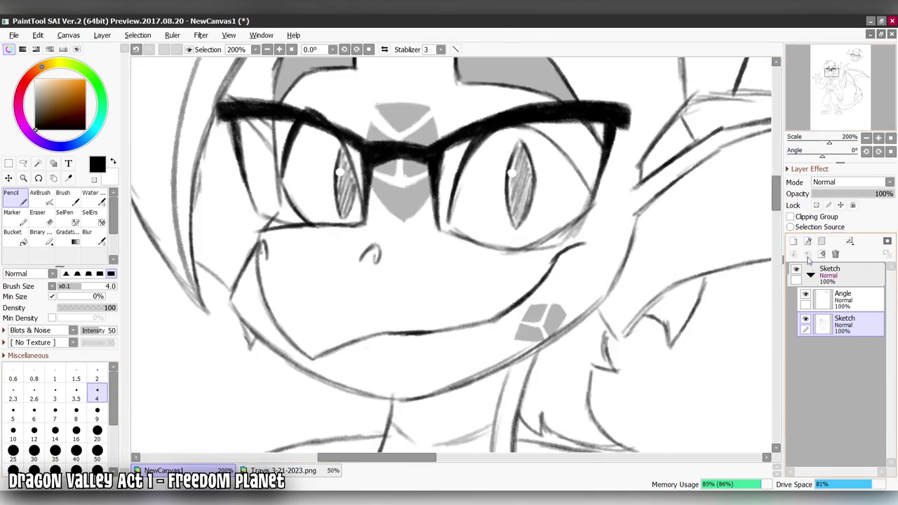
key(b)
click(97, 431)
click(266, 49)
click(267, 49)
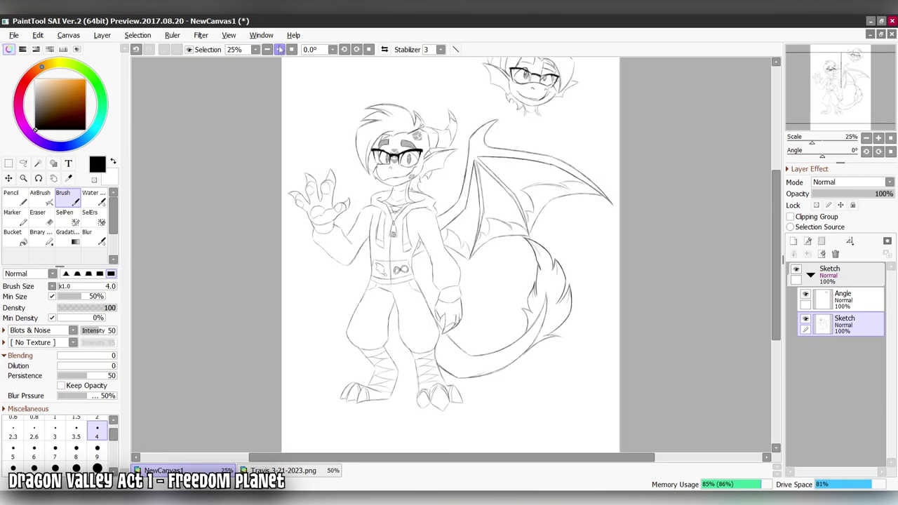
- Add the character's name as text below the feet in the TikiIsland font at a size of 400 px
click(829, 119)
click(68, 163)
click(303, 365)
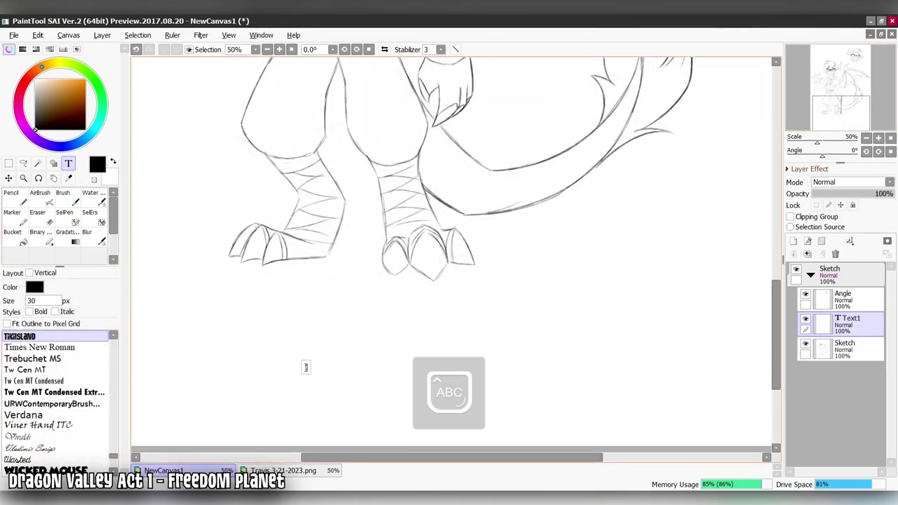
drag(303, 367, 335, 368)
double_click(31, 301)
text(100)
key(BackSpace)
key(BackSpace)
key(BackSpace)
text(400)
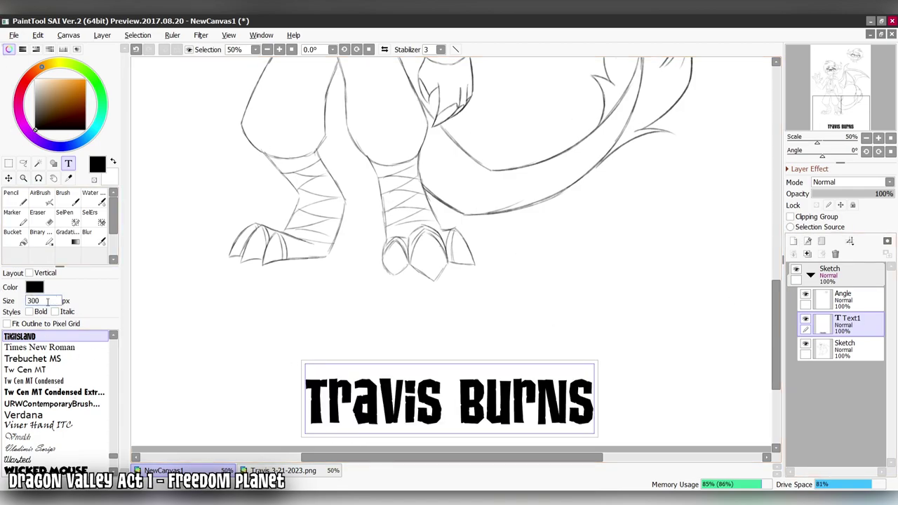
- Center the name text horizontally beneath the full-body character
scroll(372, 347, down, 2)
key(v)
scroll(359, 344, down, 2)
scroll(359, 343, up, 1)
- Rename the text layer as Name and move it above the Angle layer
double_click(852, 327)
text(Name)
key(Return)
drag(852, 324, 846, 289)
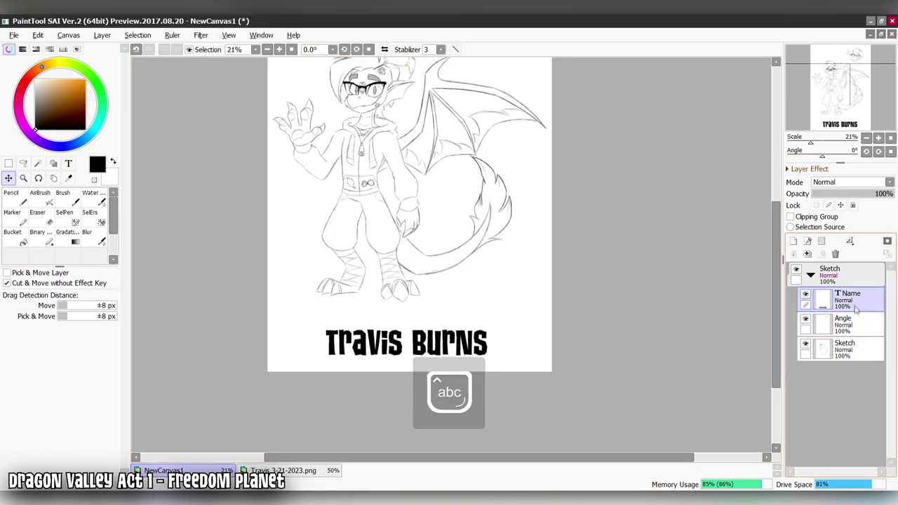
- Merge the Name and Angle layers with the full-body drawing into a single Sketch layer
click(835, 253)
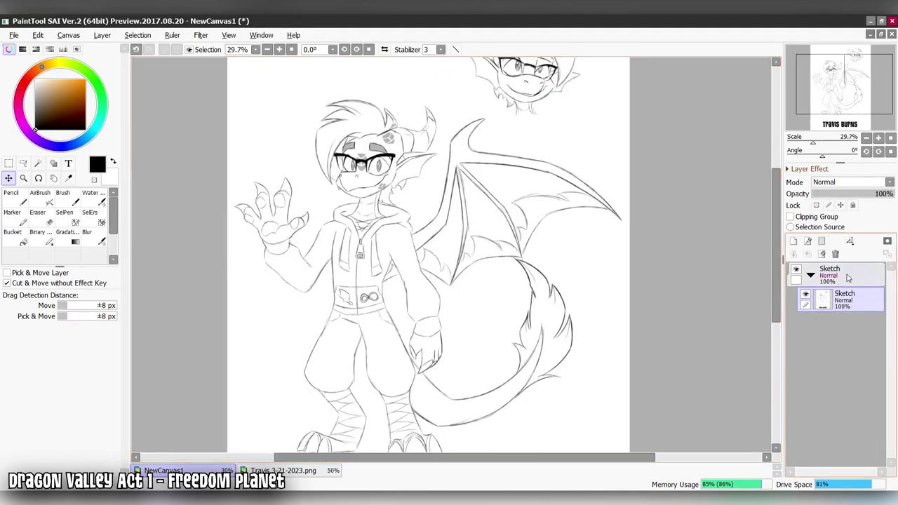
click(267, 49)
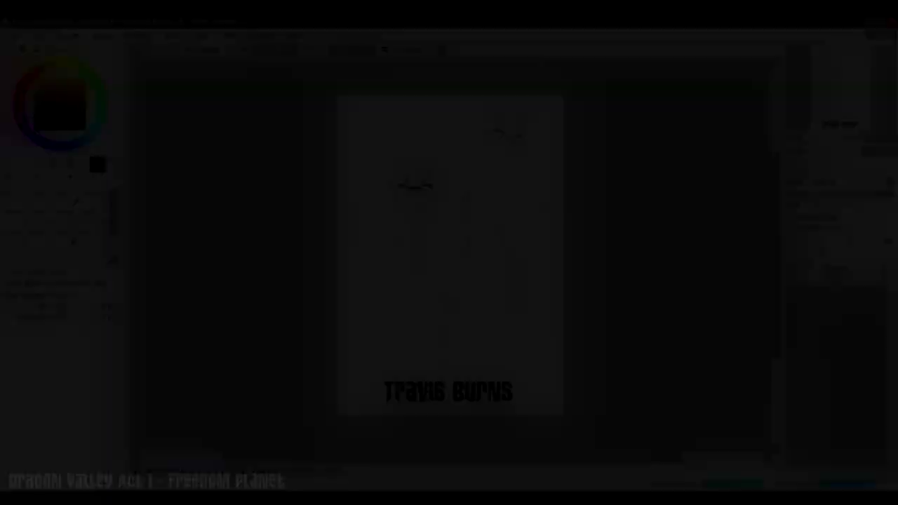